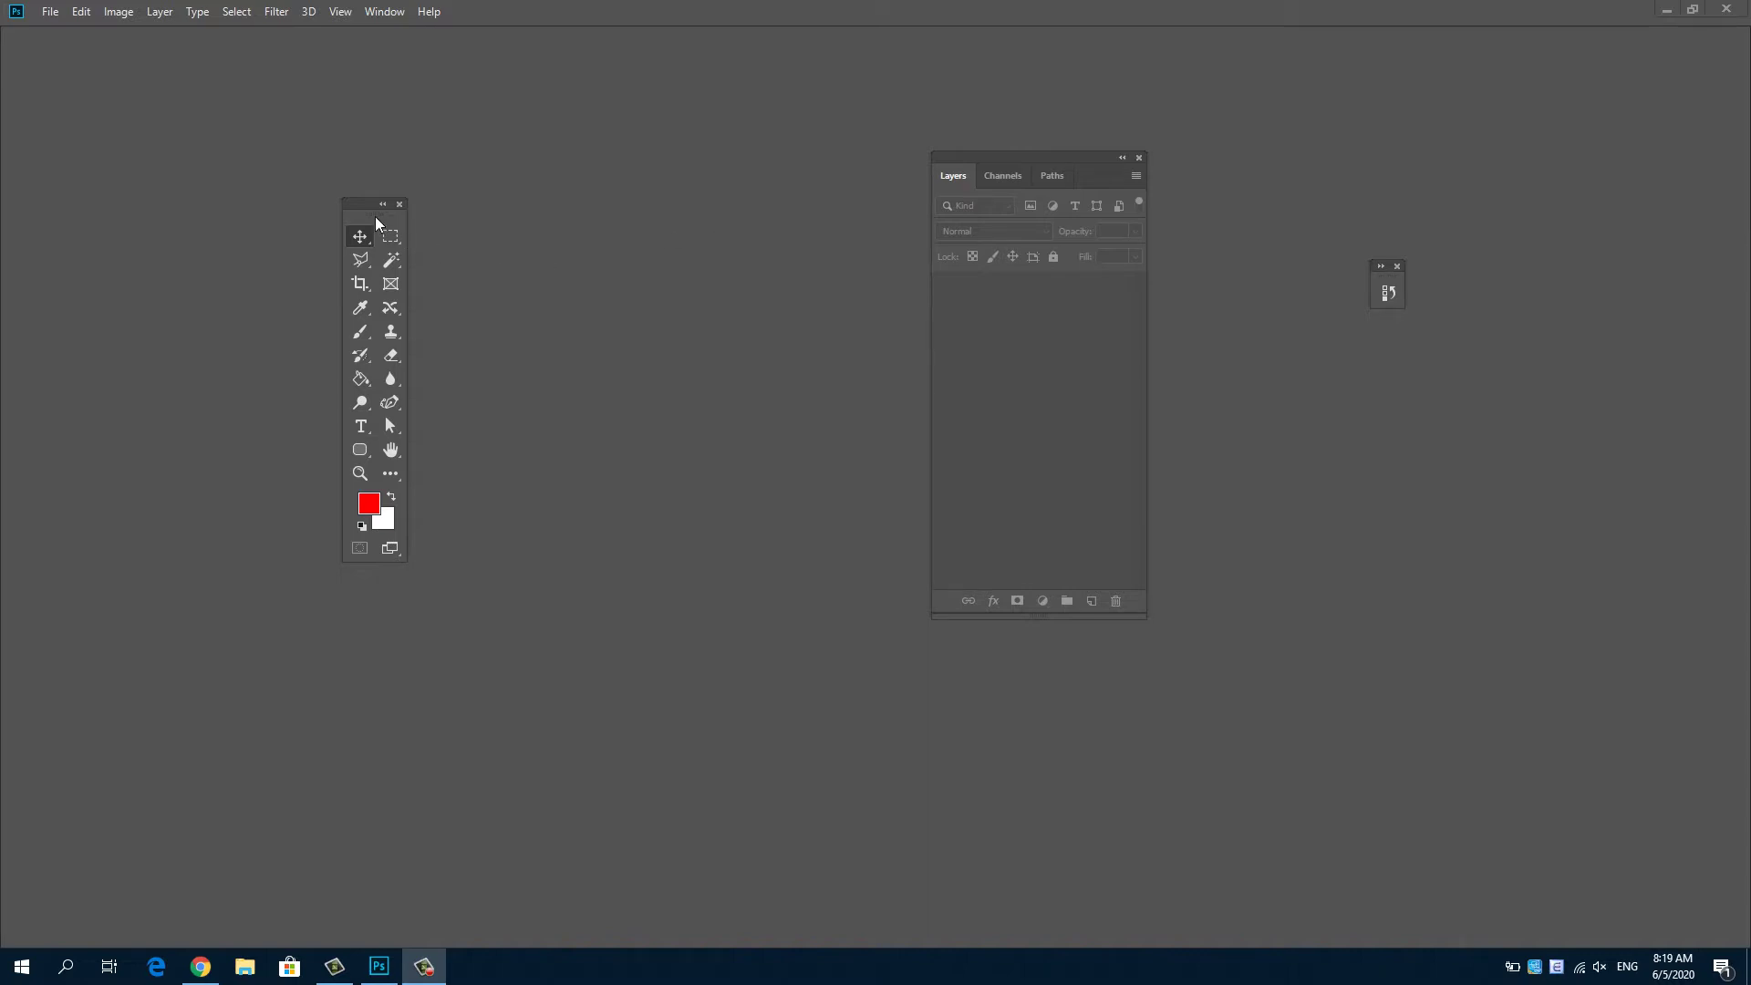
Step: Drag the floating Tools panel across the empty workspace to its left side
mouse_move(376, 219)
left_mouse_down()
mouse_move(458, 210)
mouse_move(484, 356)
left_mouse_up()
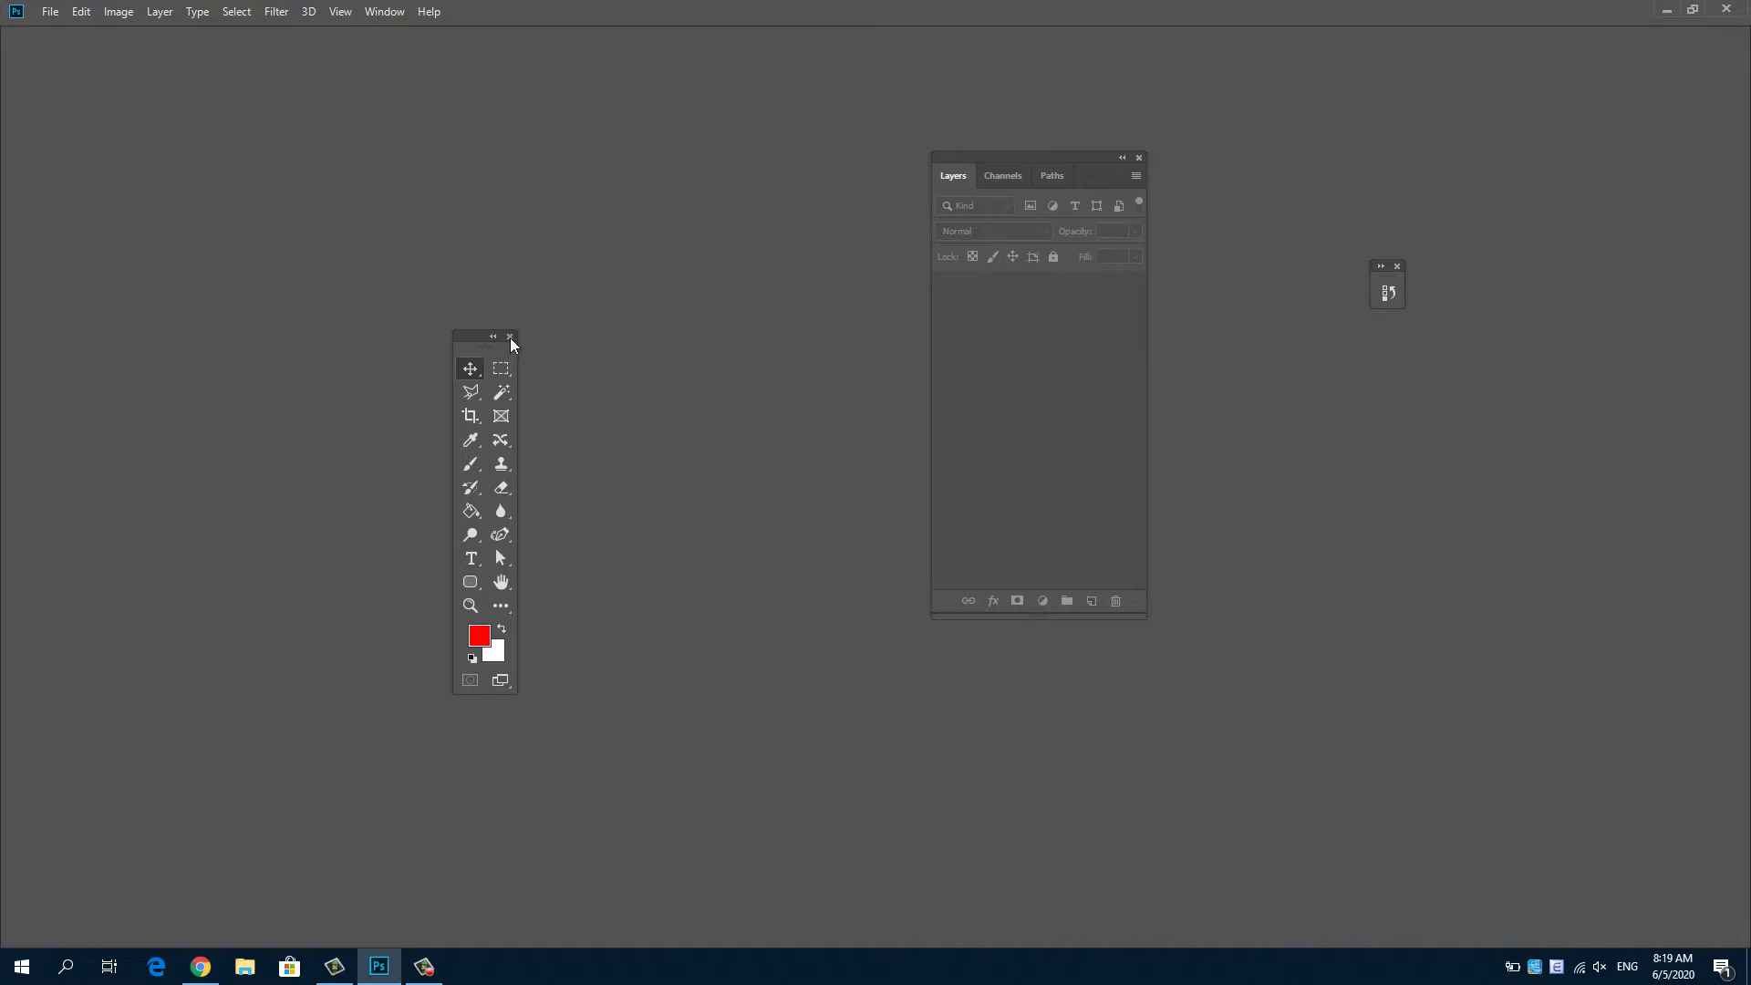
left_click_drag(475, 341, 262, 286)
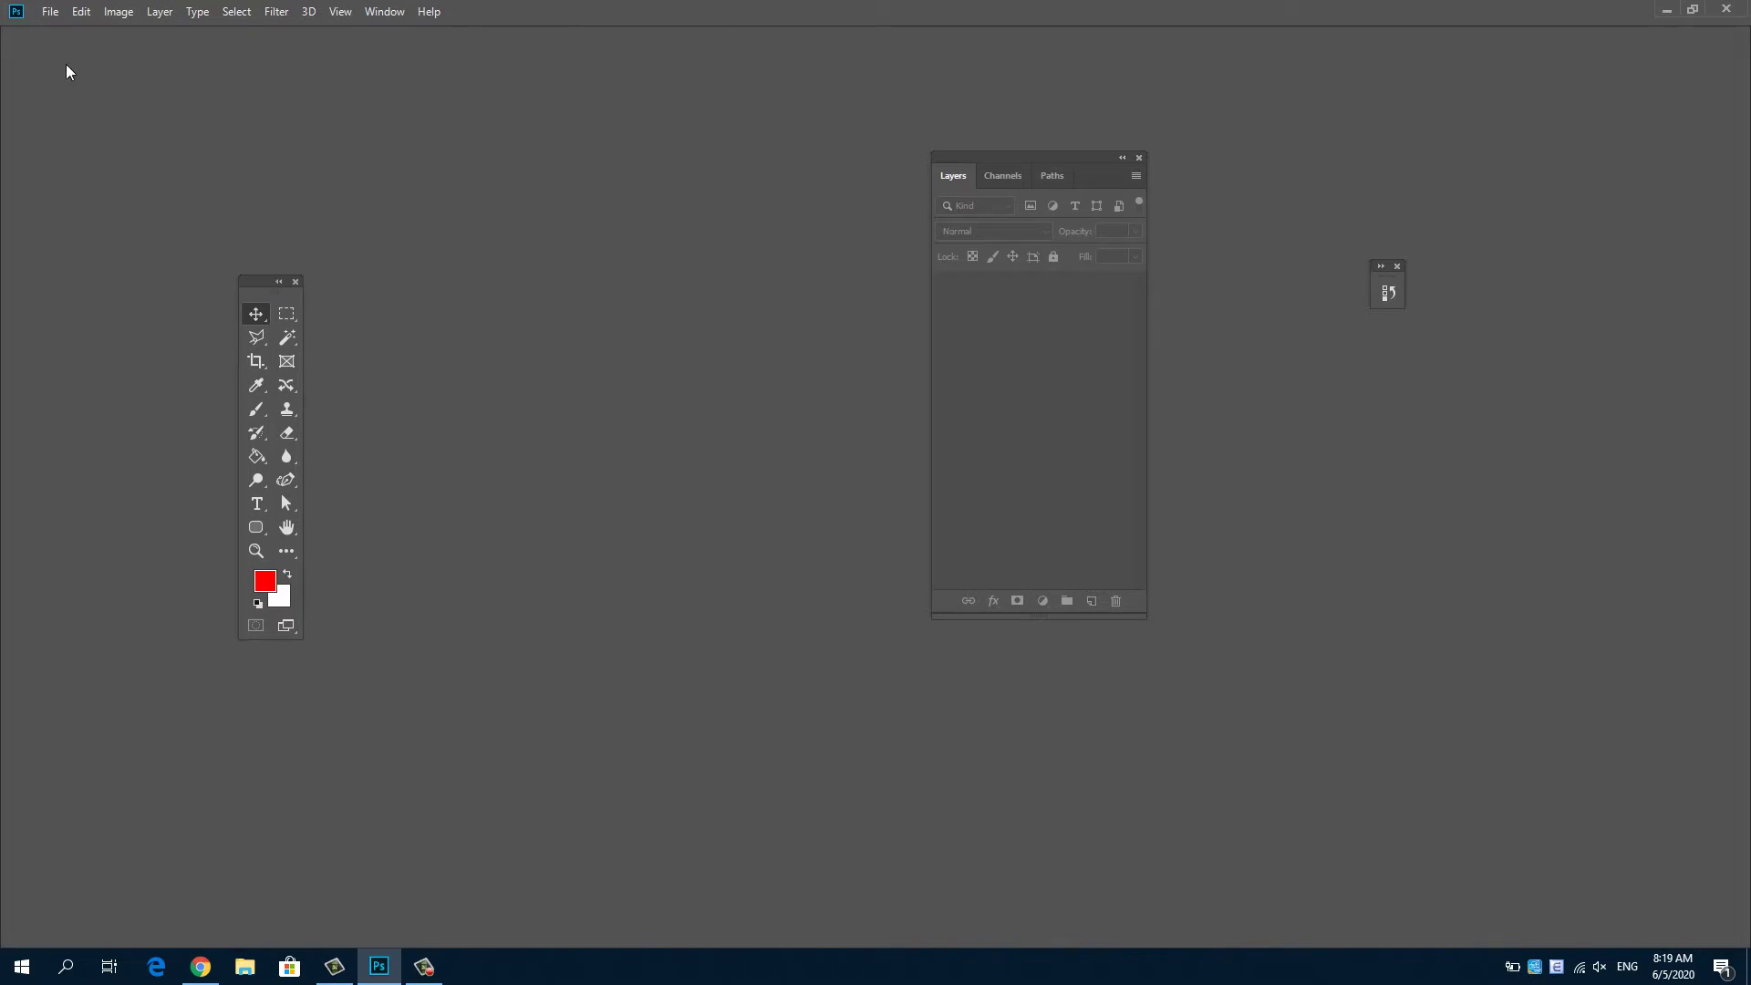
Step: Create a new 700 × 700 px CMYK document from File > New
left_click(53, 16)
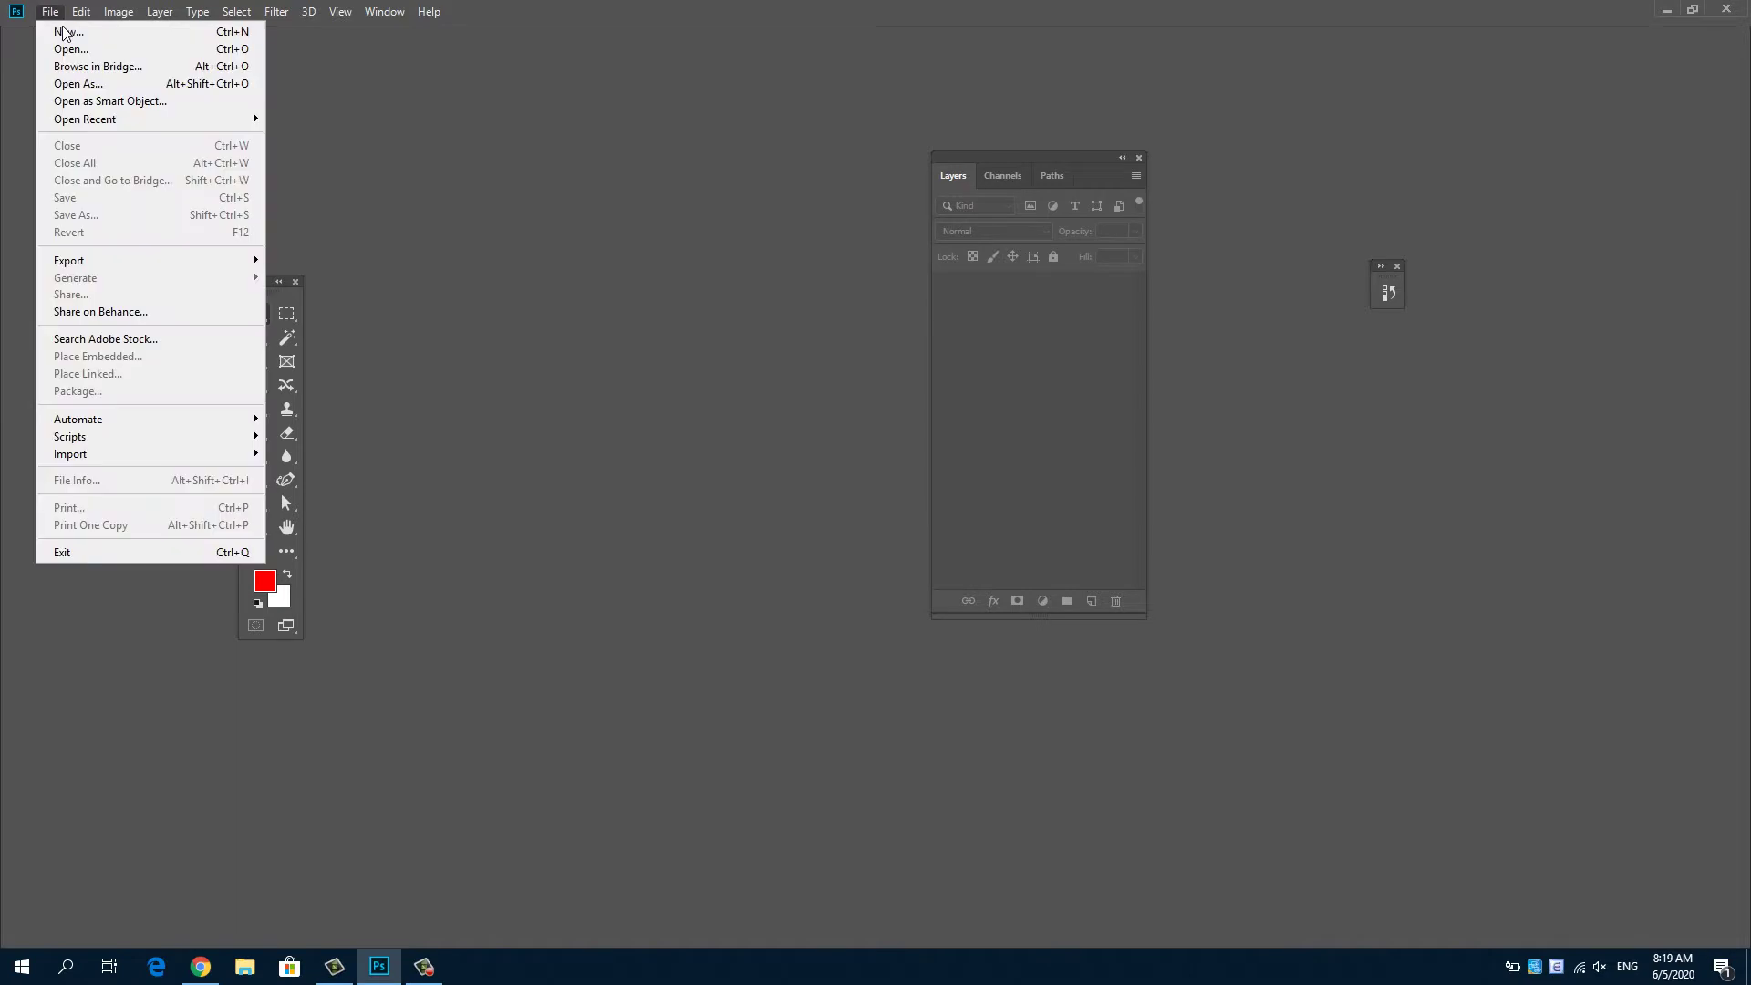
left_click(69, 31)
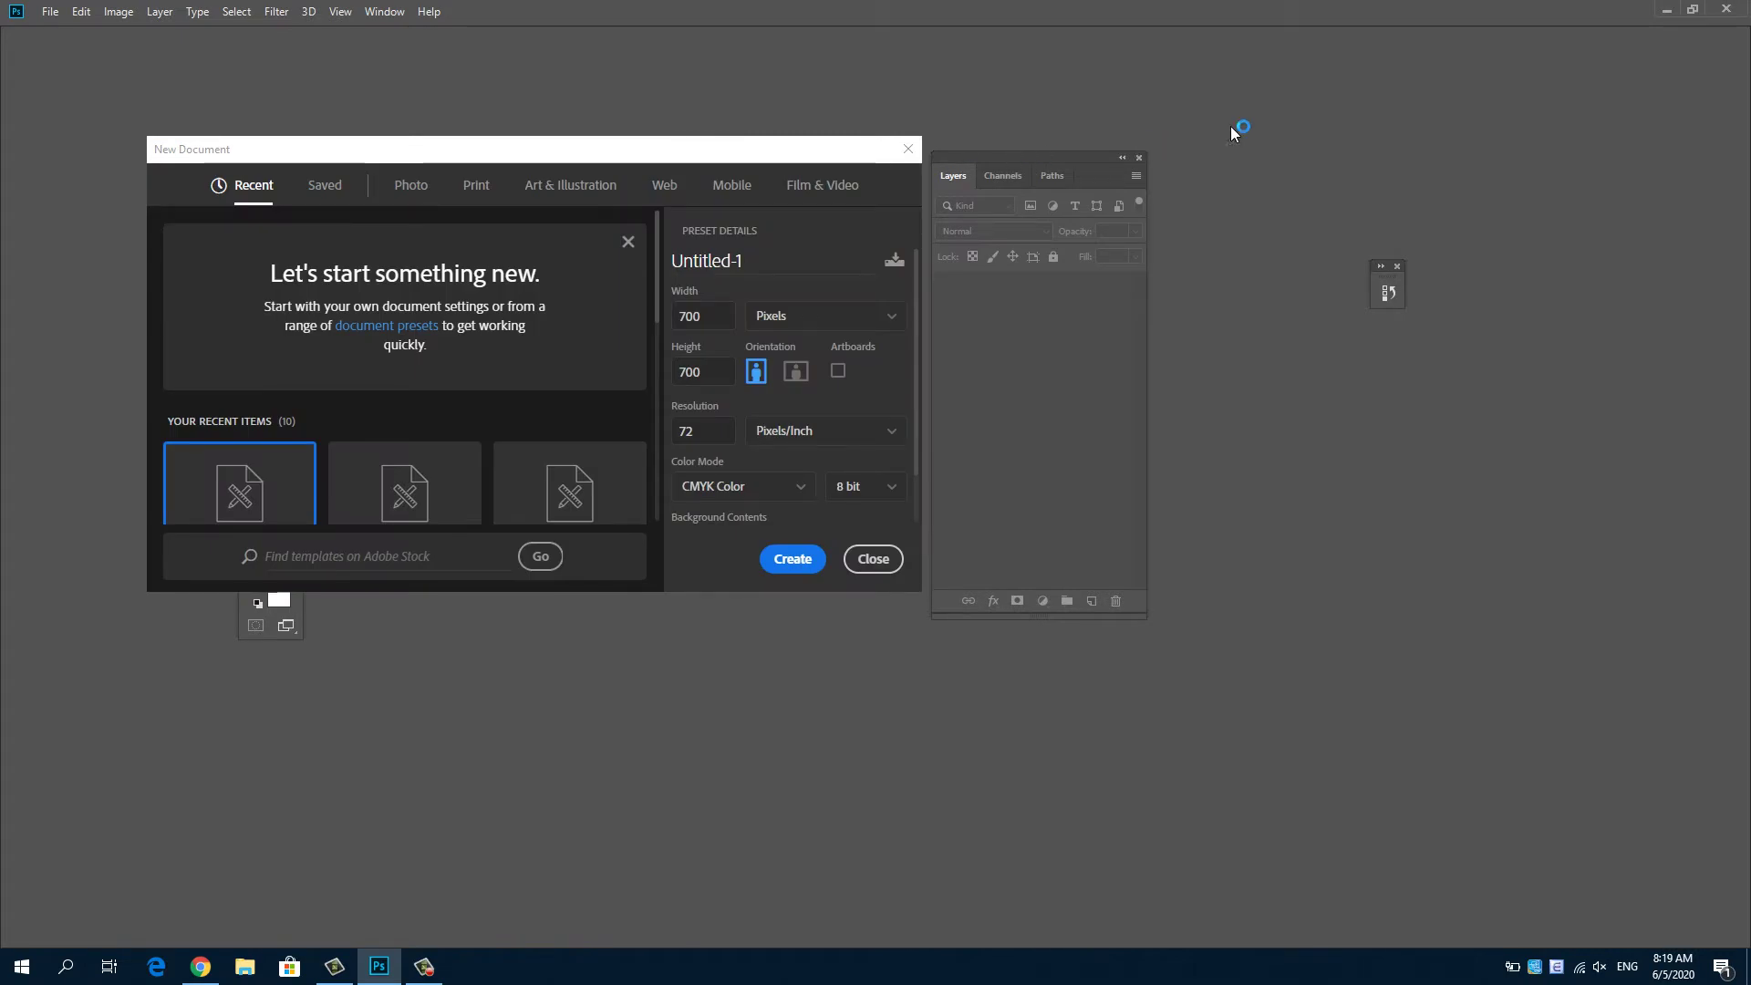
left_click(792, 559)
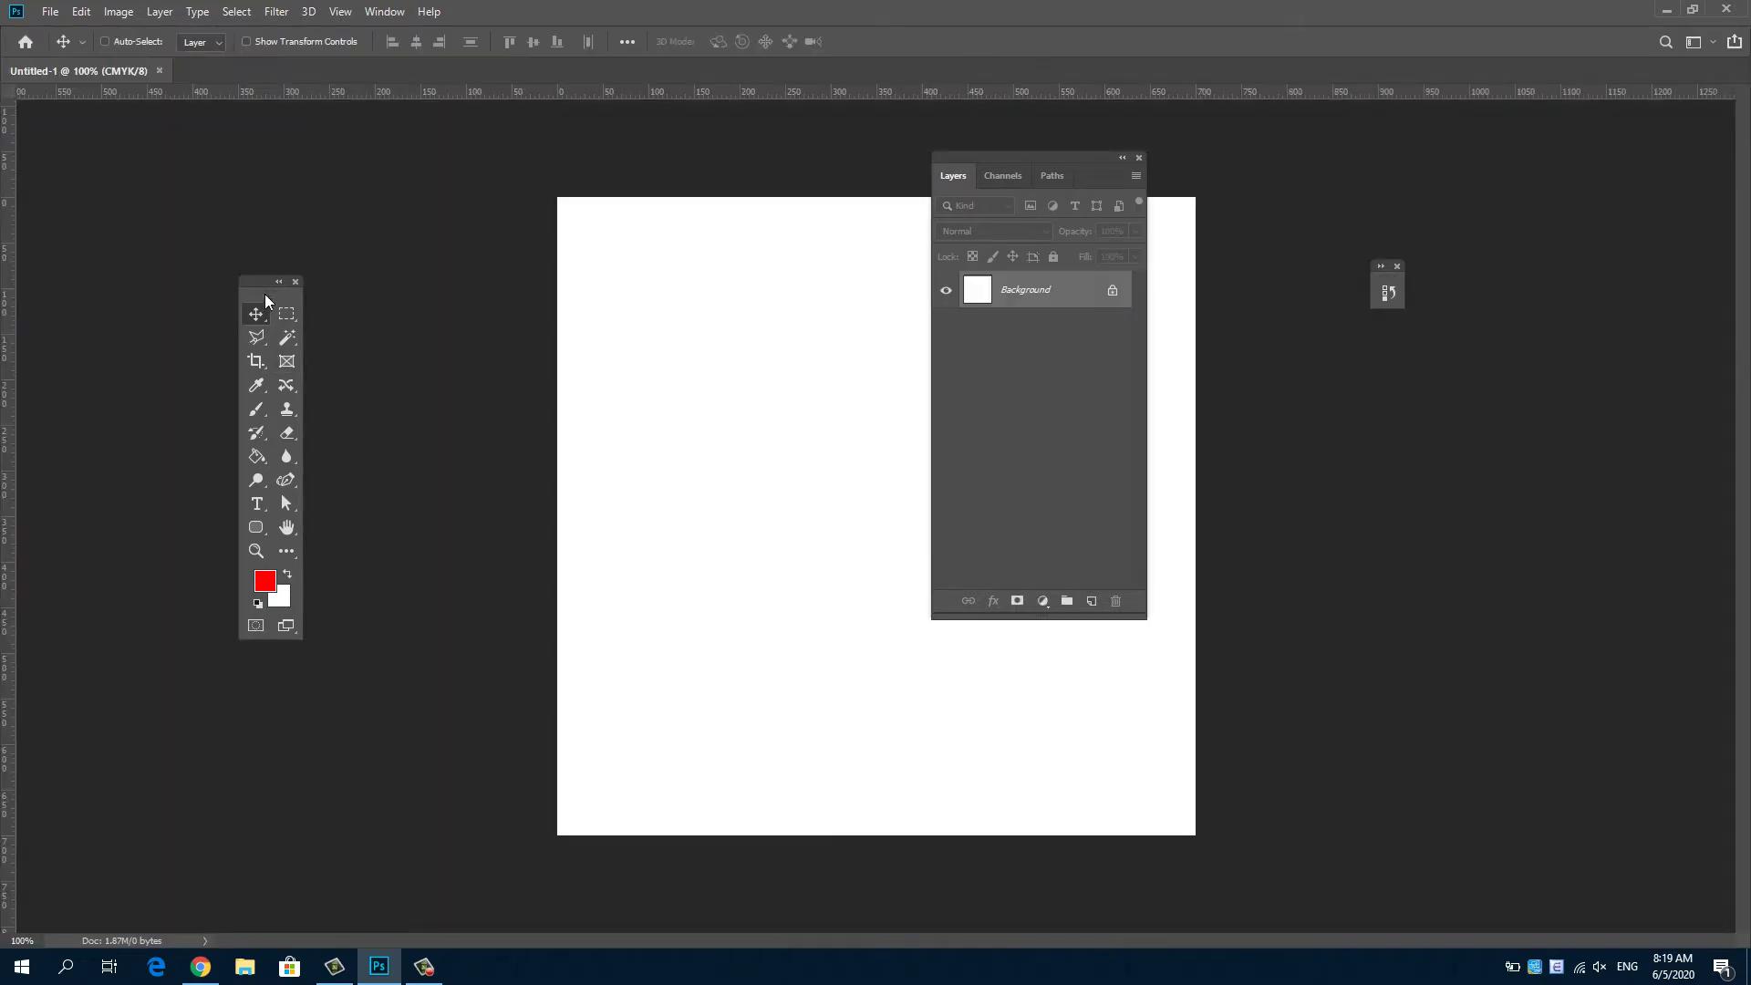
Step: Close the Tools panel and reopen it from Window > Tools
left_click_drag(266, 287, 319, 255)
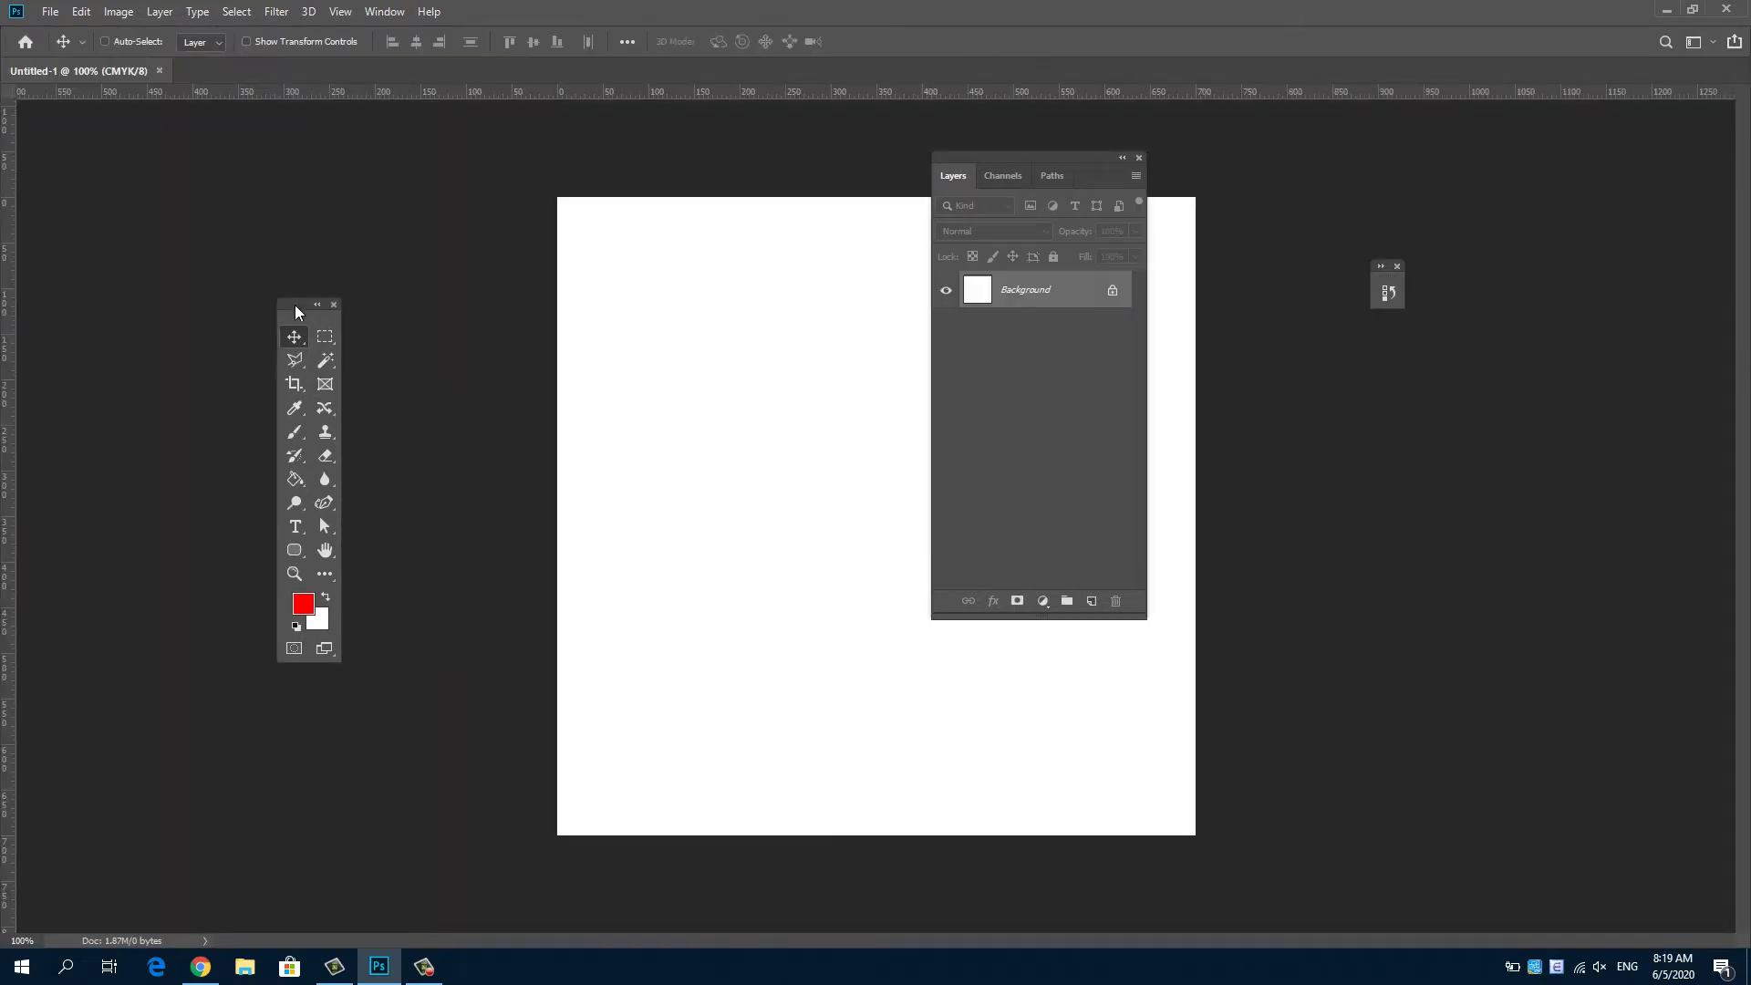
left_click(347, 250)
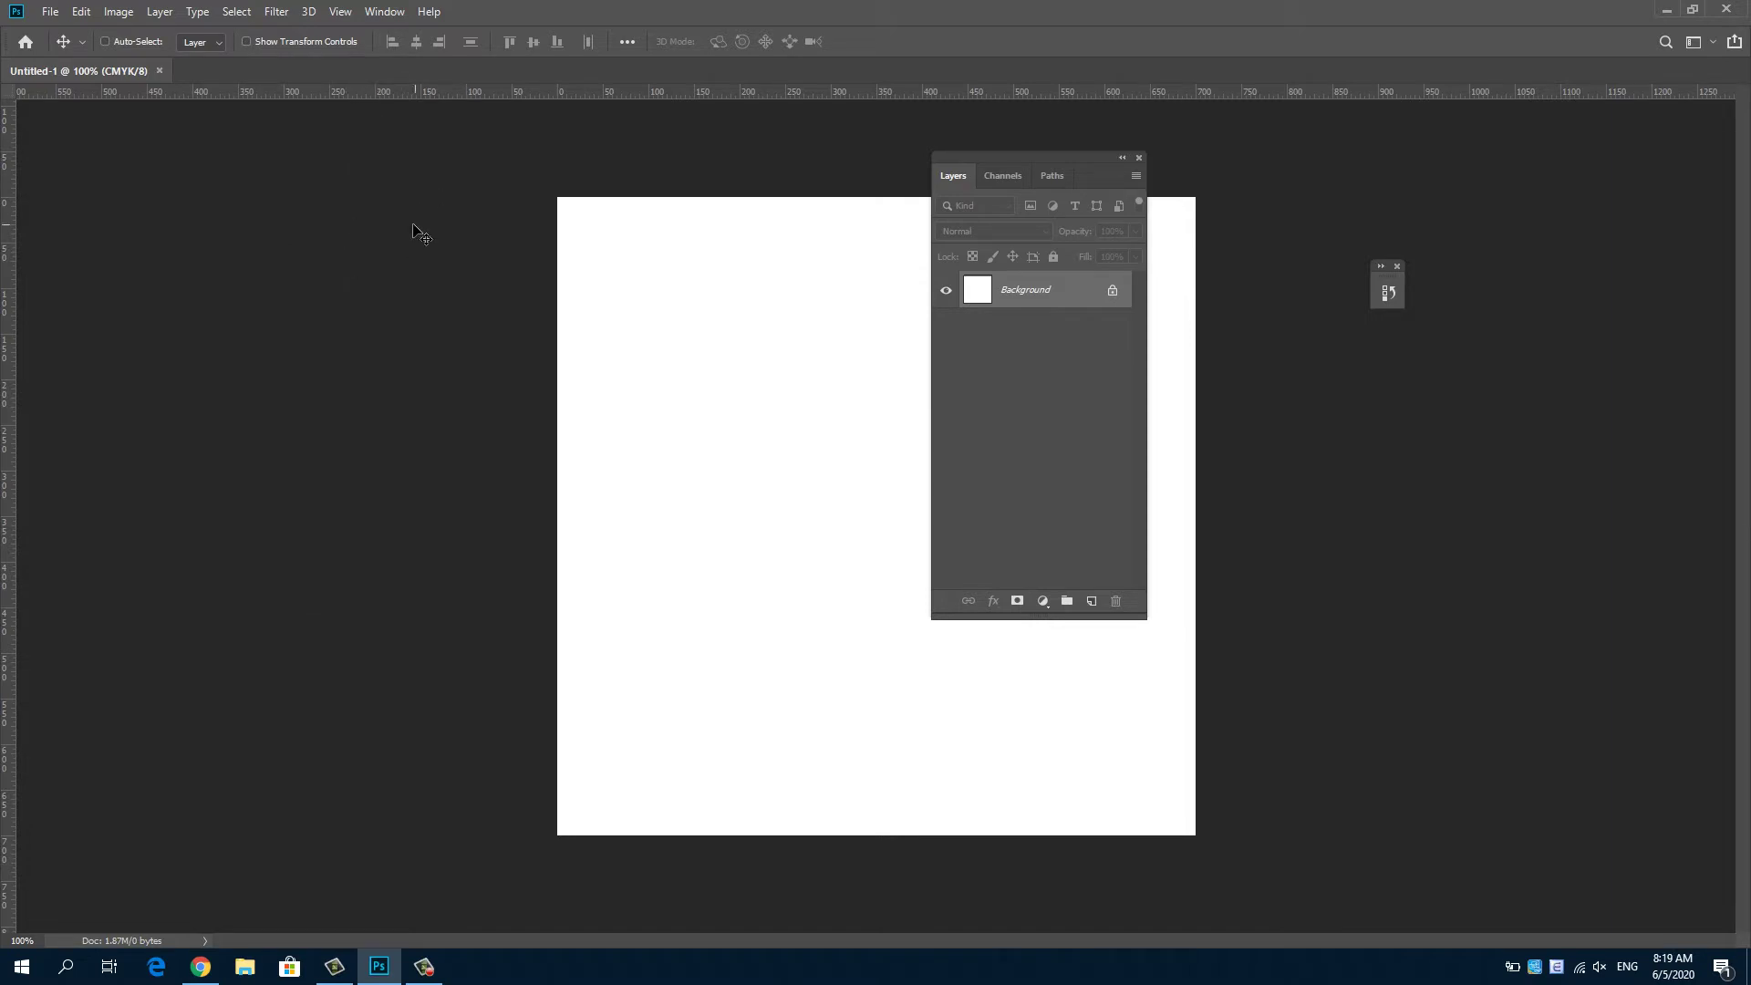
left_click(384, 12)
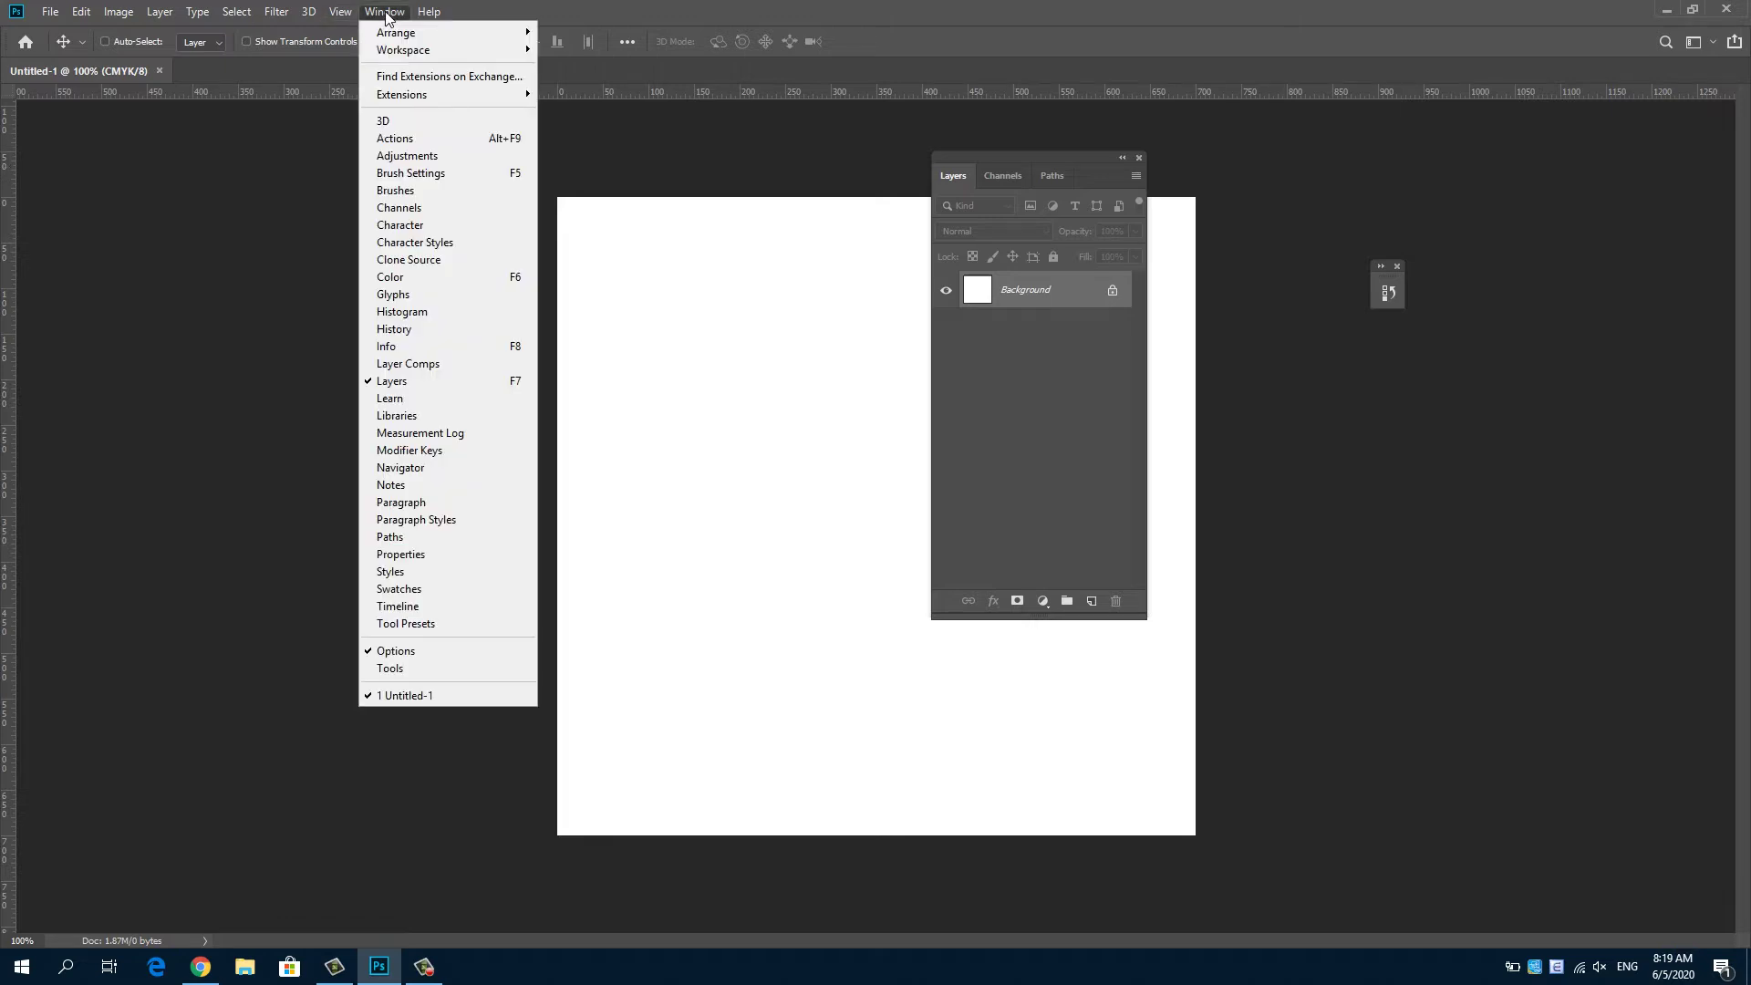
left_click(413, 668)
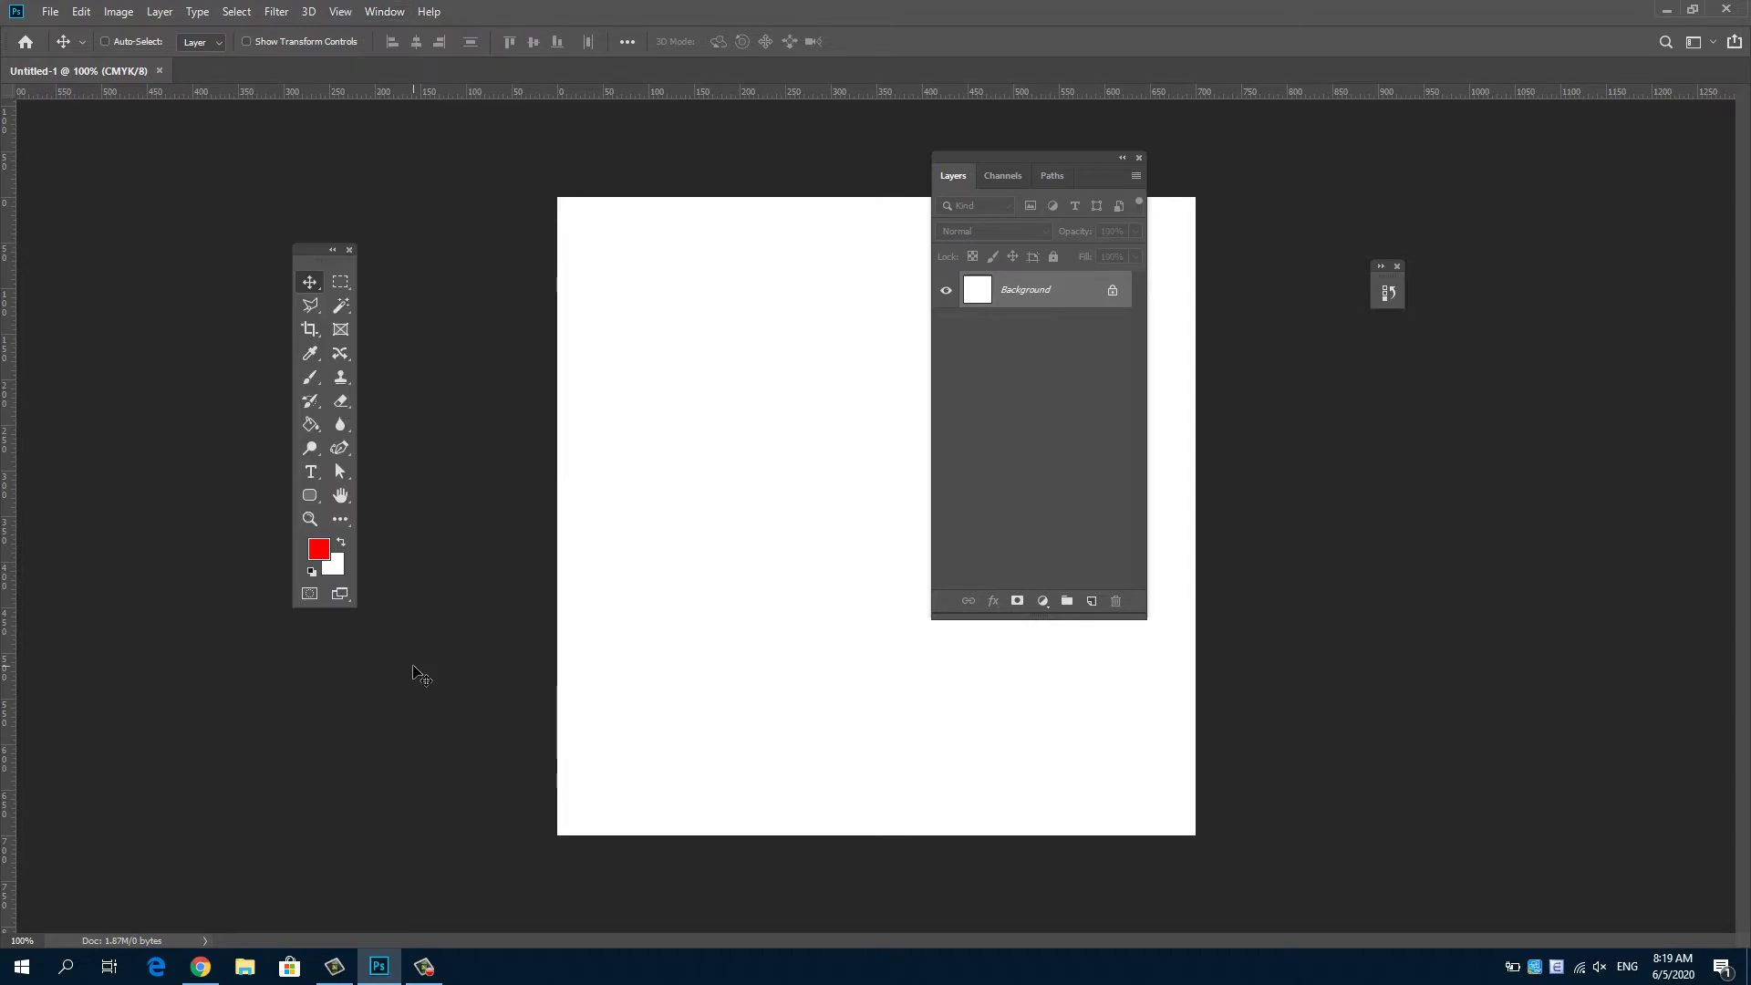
Step: Toggle the toolbox between one and two columns and place it left of the canvas
left_click_drag(331, 257, 360, 316)
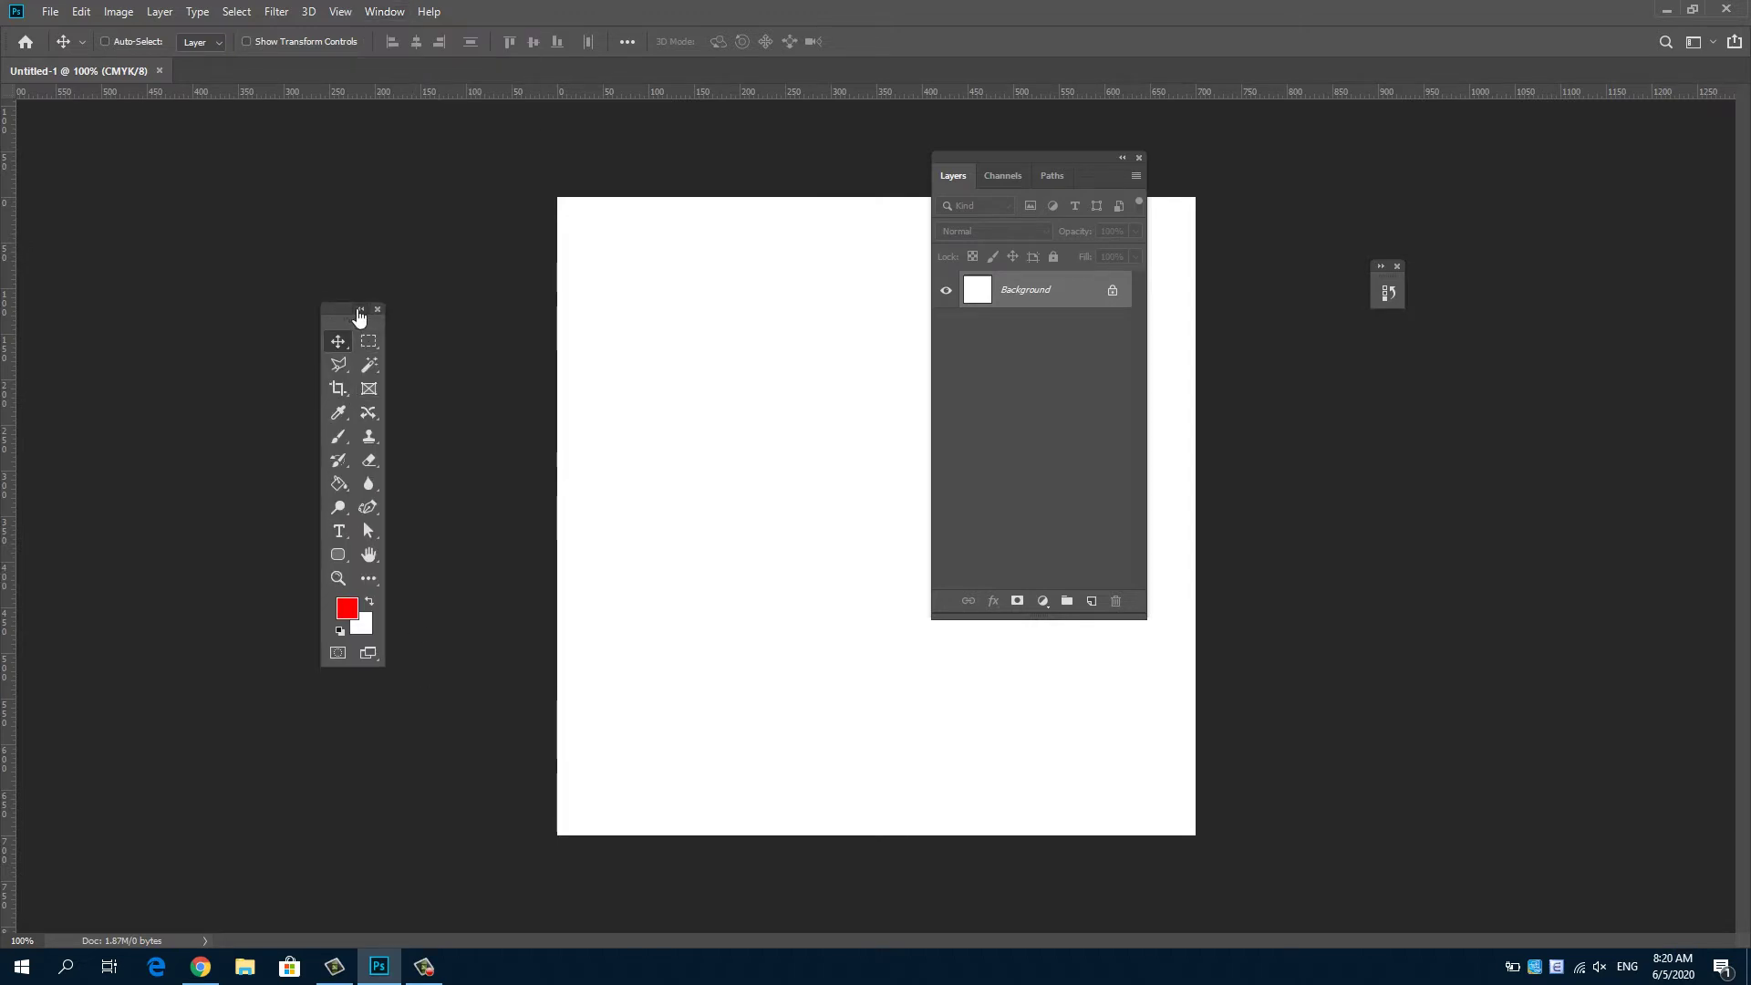
left_click(360, 315)
mouse_move(341, 317)
left_mouse_down()
mouse_move(279, 162)
mouse_move(48, 140)
mouse_move(52, 719)
mouse_move(101, 199)
left_mouse_up()
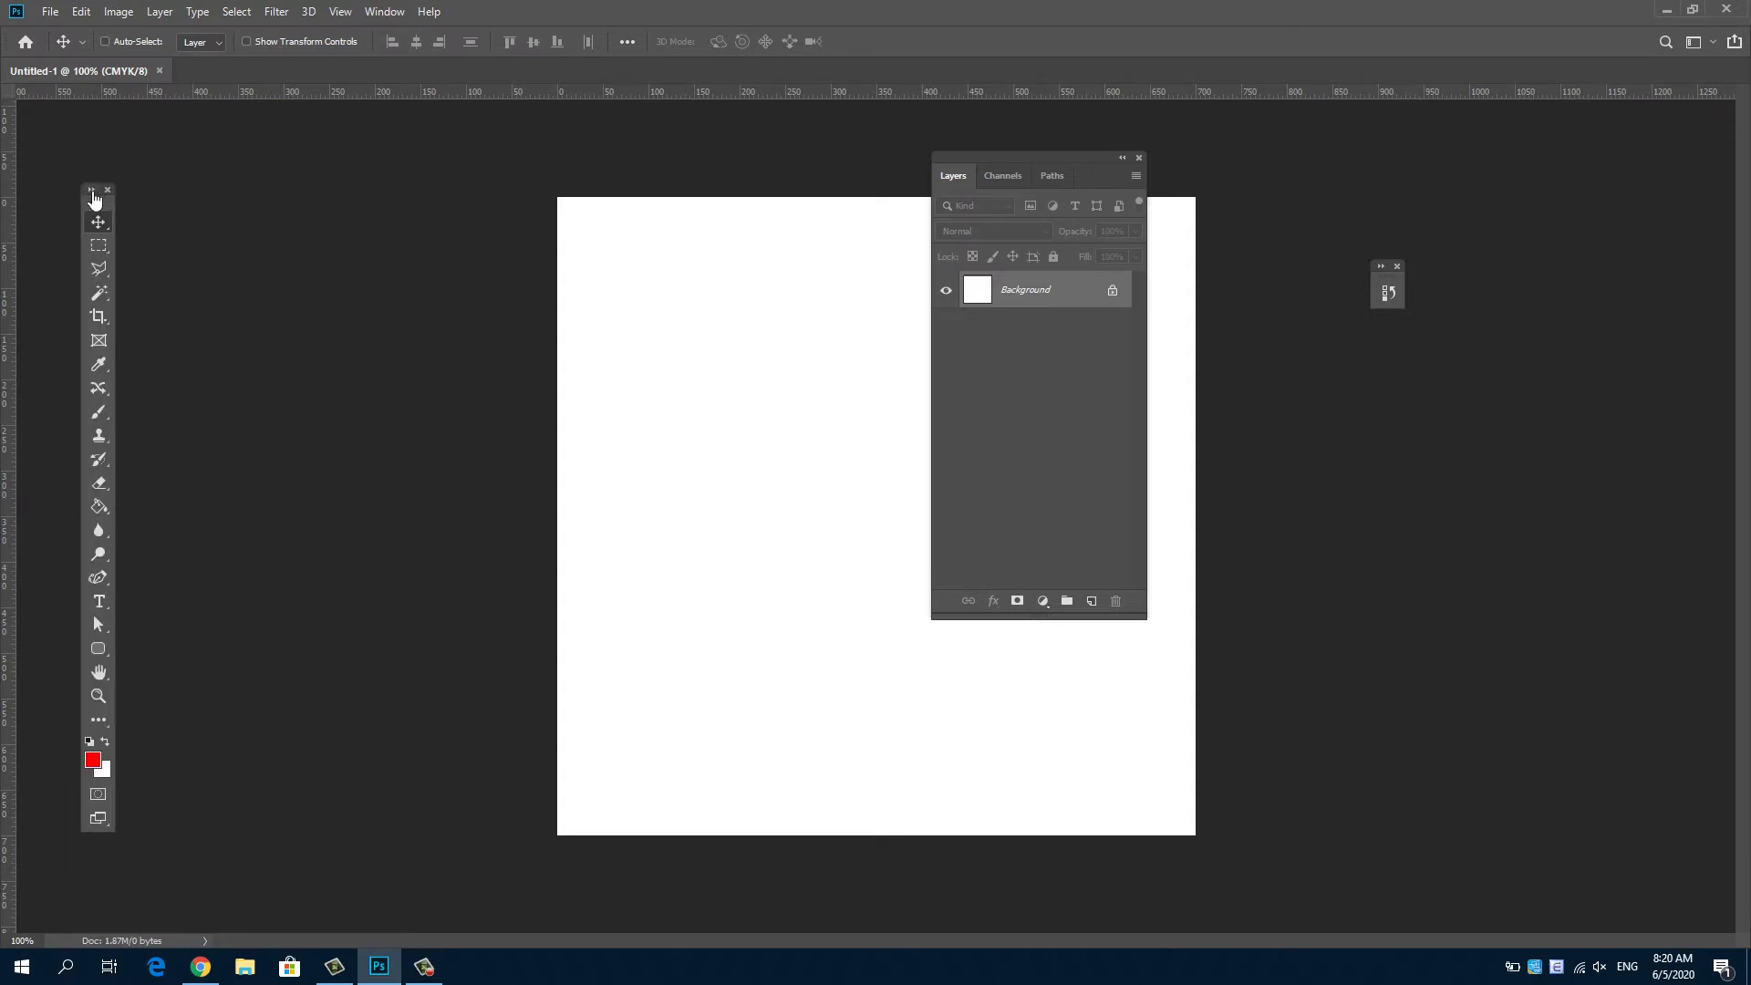
left_click(91, 191)
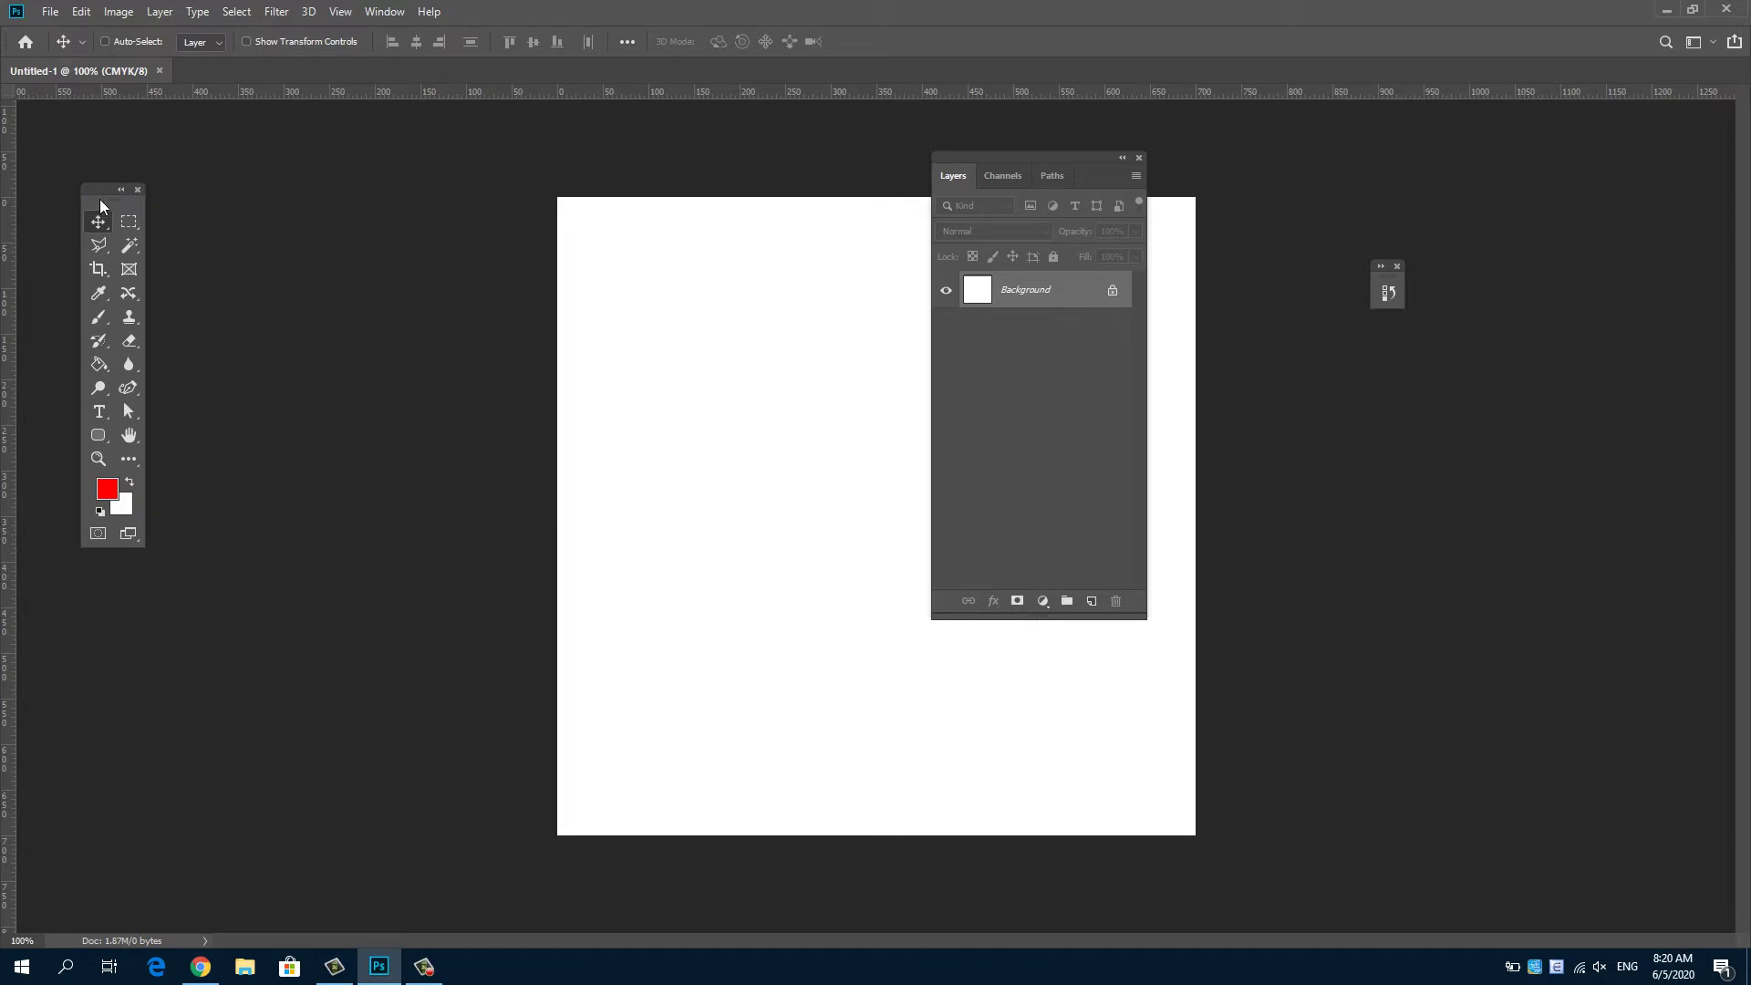
left_click_drag(107, 201, 188, 213)
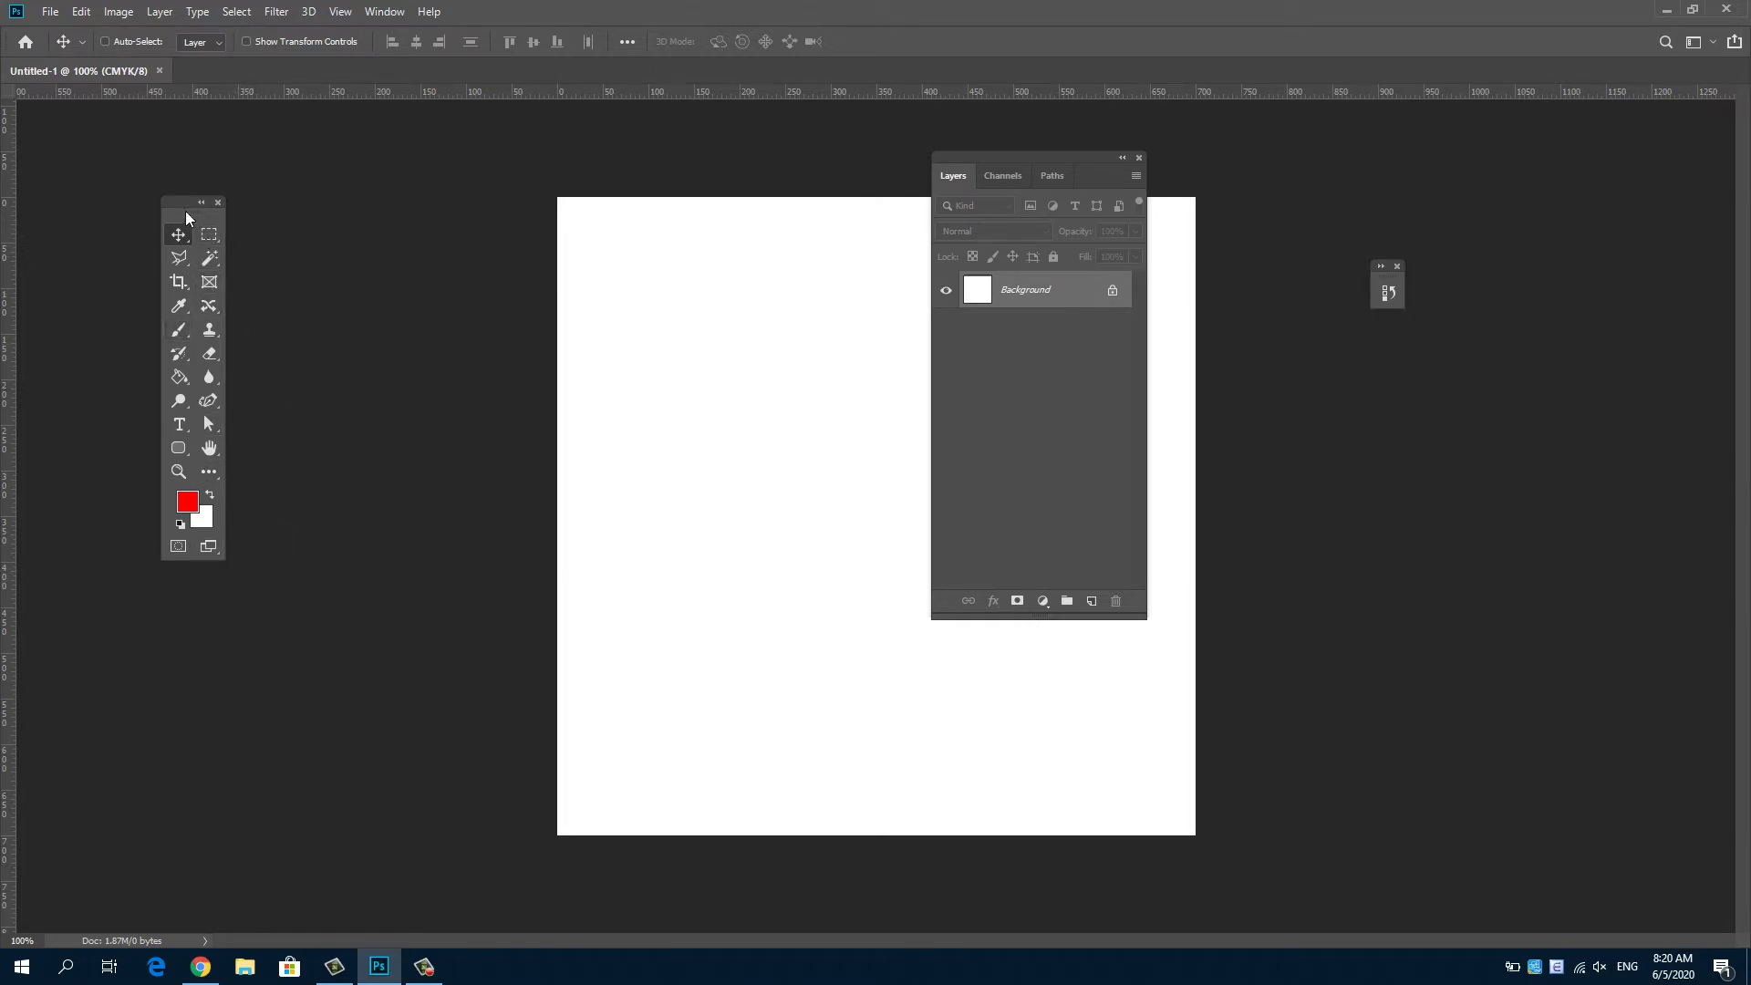
left_click_drag(186, 218, 239, 247)
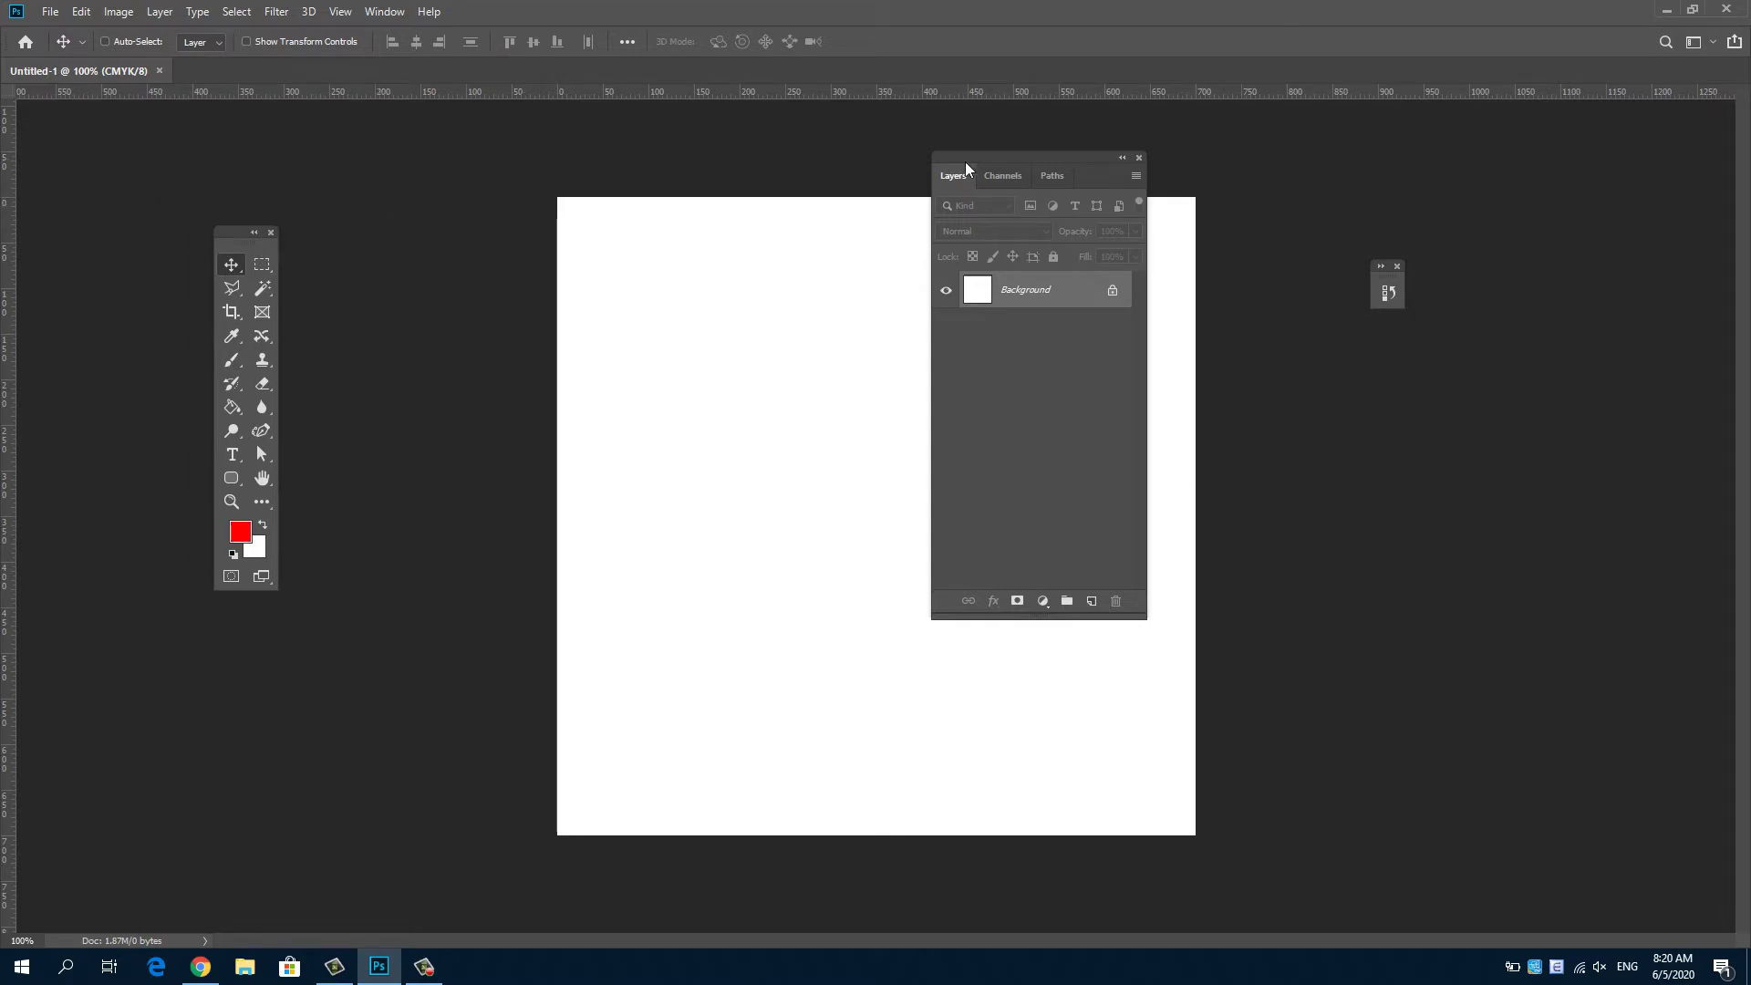
Step: Move the Layers panel right of the canvas and History beside the toolbox
left_click_drag(967, 169, 542, 337)
left_click_drag(673, 336, 1384, 371)
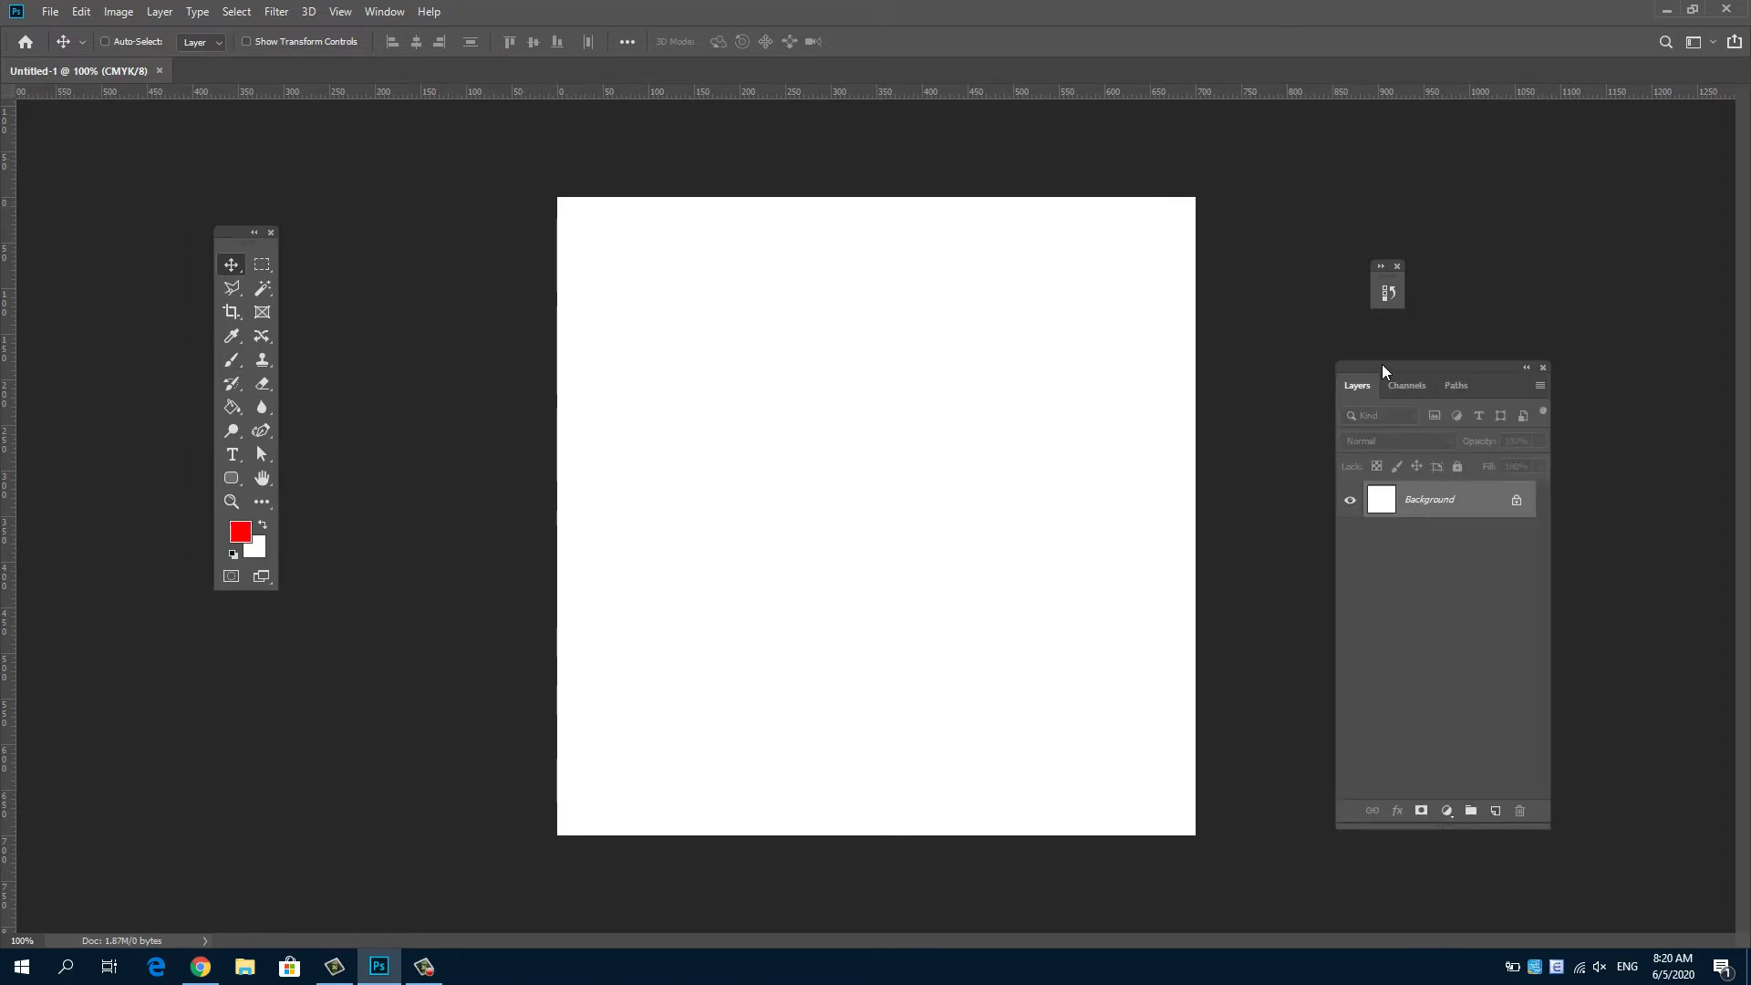
left_click_drag(1388, 273, 408, 280)
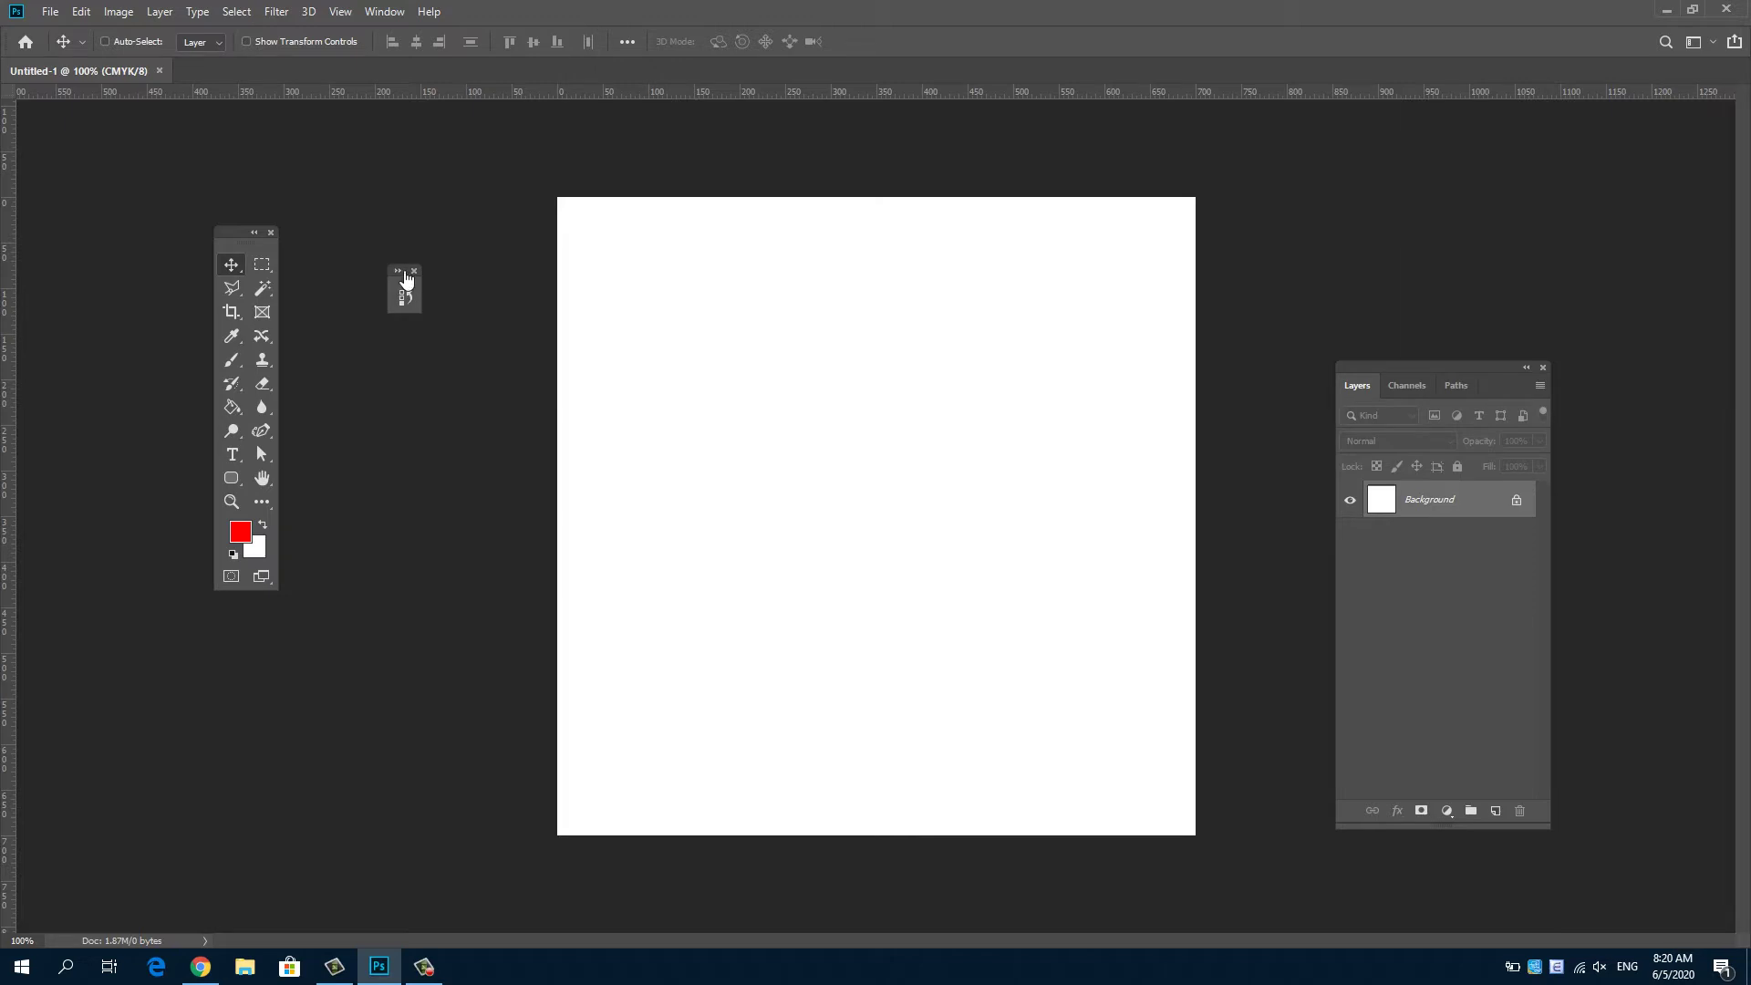
Step: Show the Move tool flyout with its Move Tool and Artboard Tool options
right_click(231, 266)
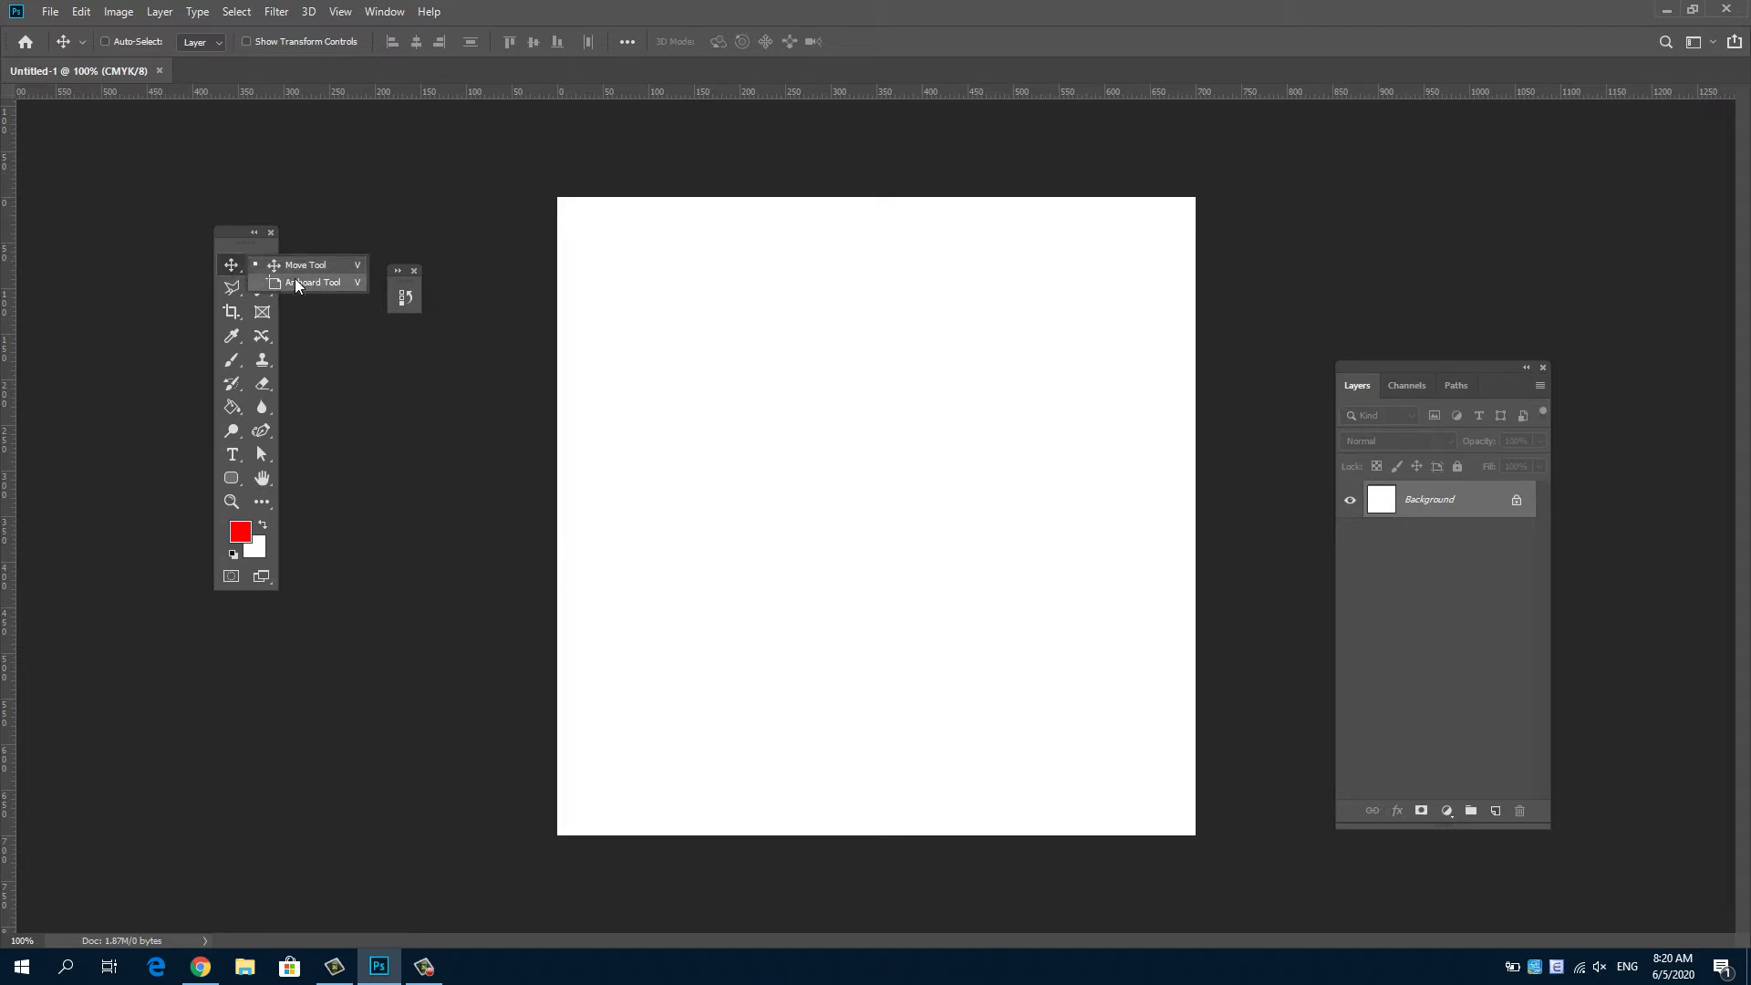
left_click(274, 265)
right_click(238, 262)
left_click(234, 263)
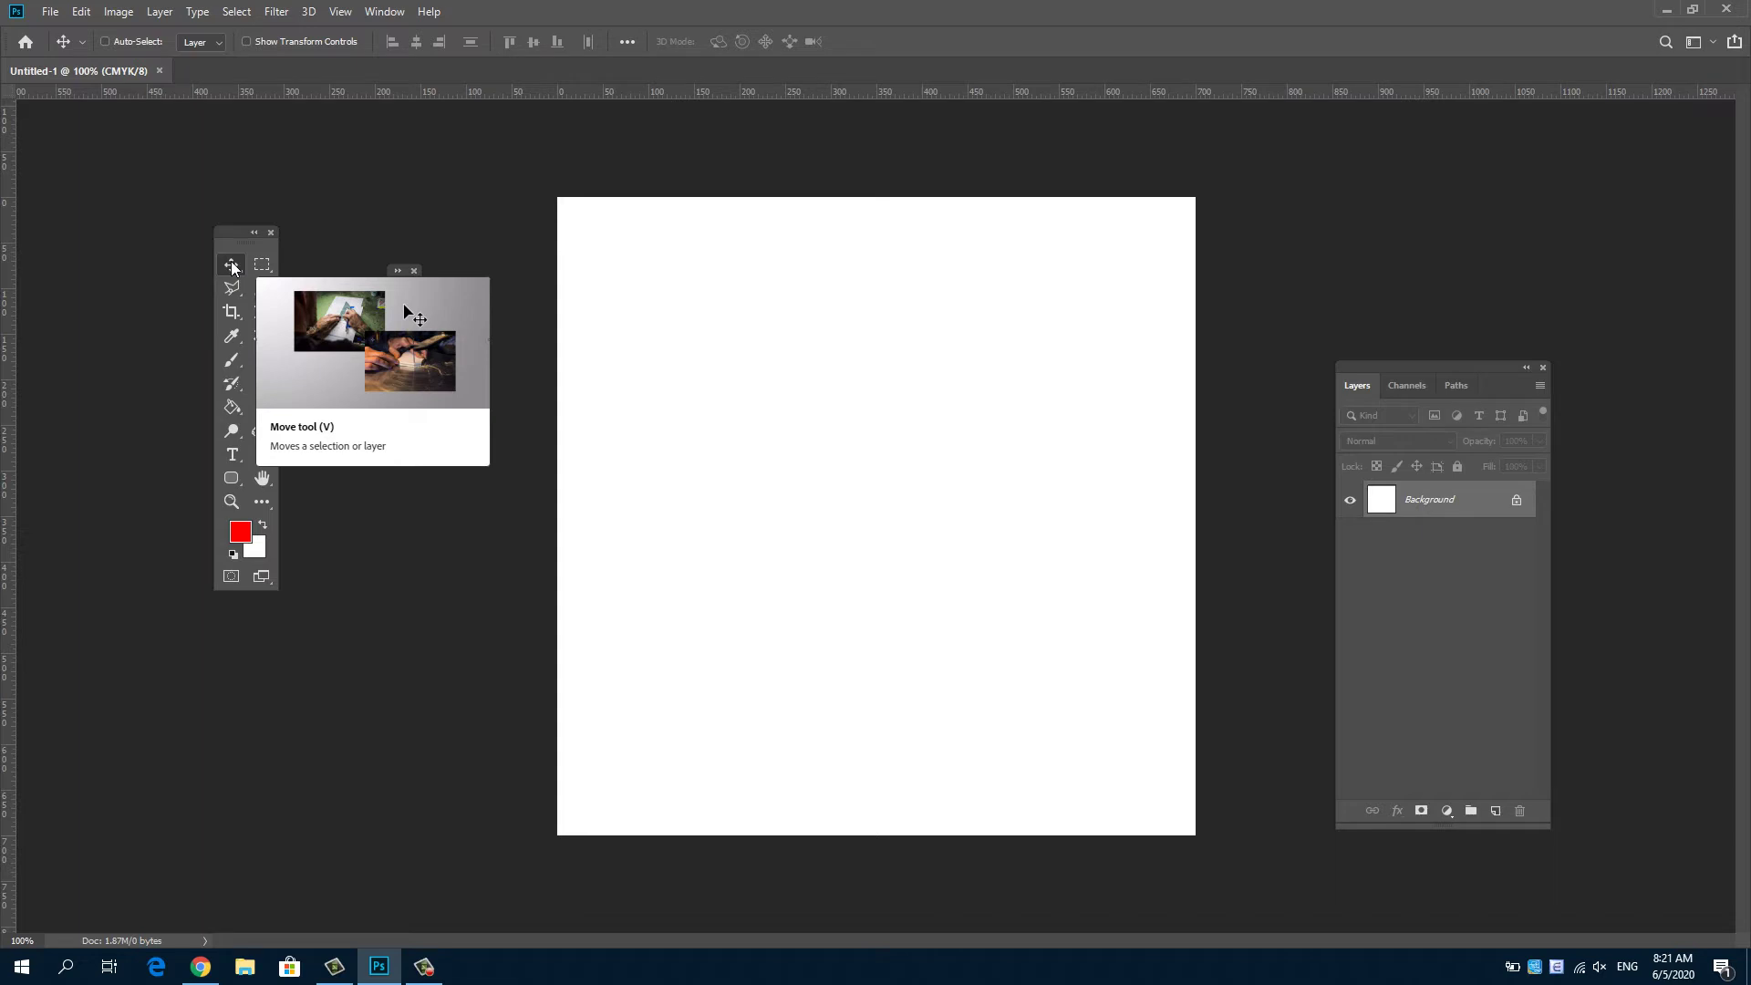
right_click(231, 265)
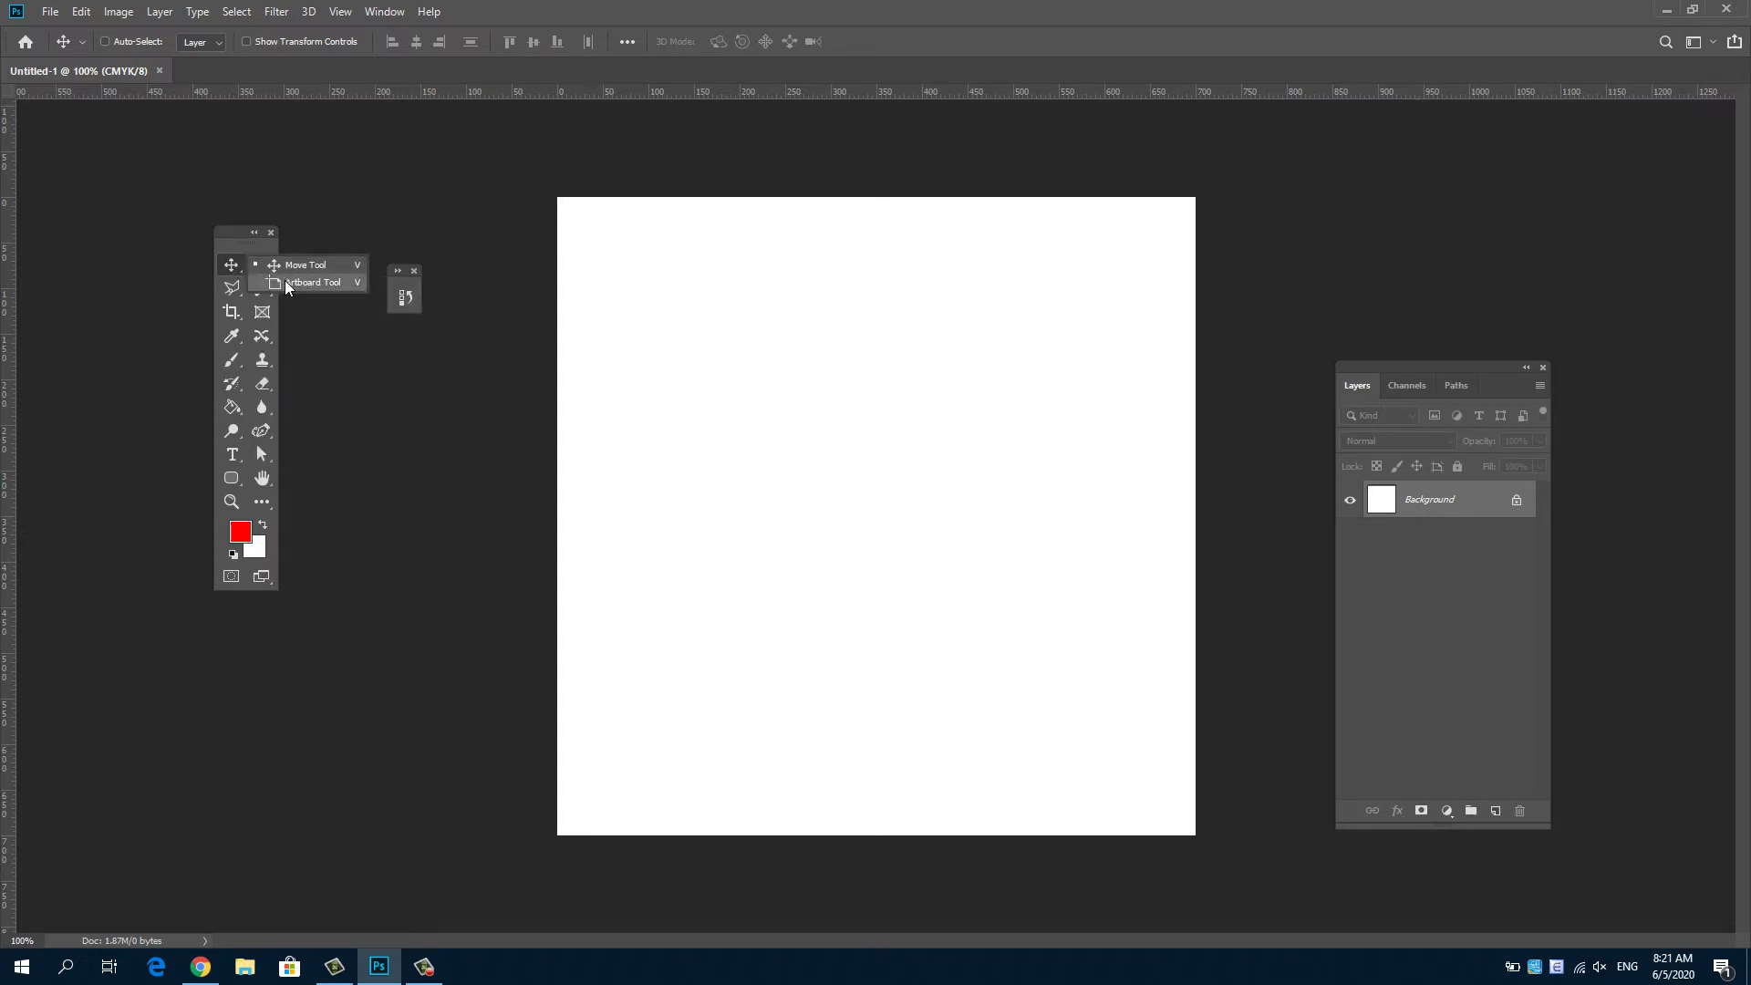
Step: Try the Rectangular and Elliptical Marquee tools, then make the Polygonal Lasso active
left_click(232, 262)
left_click(260, 265)
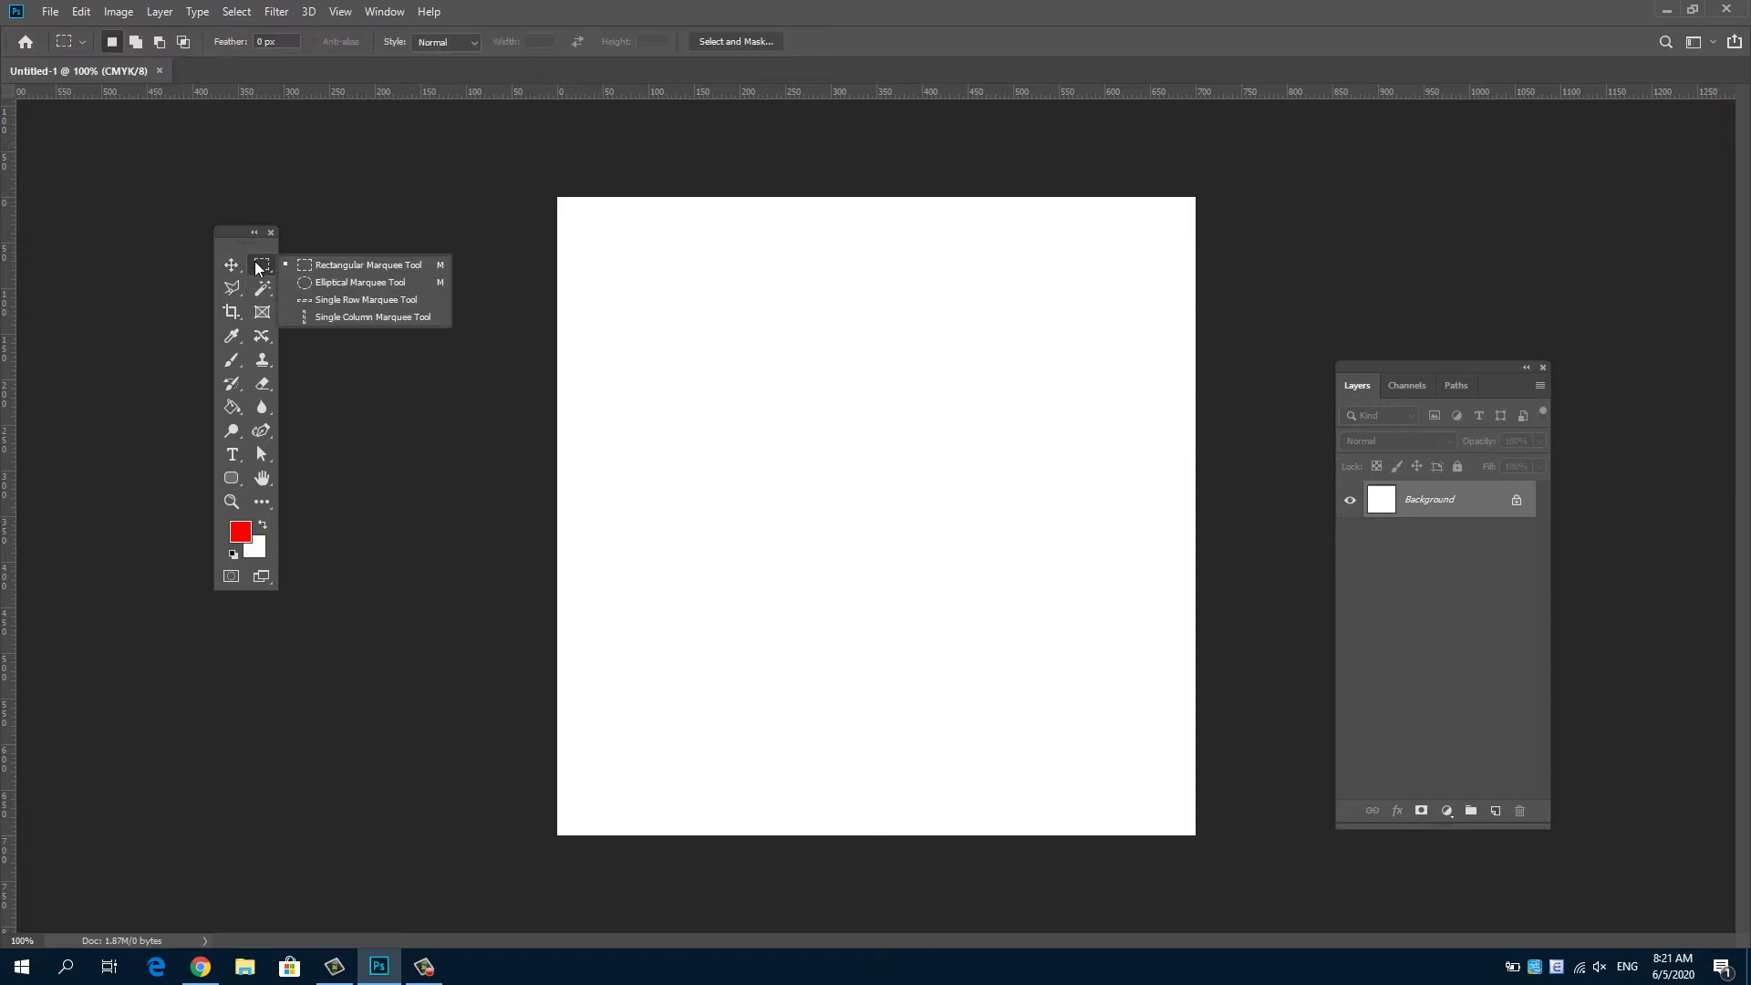
left_click(259, 263)
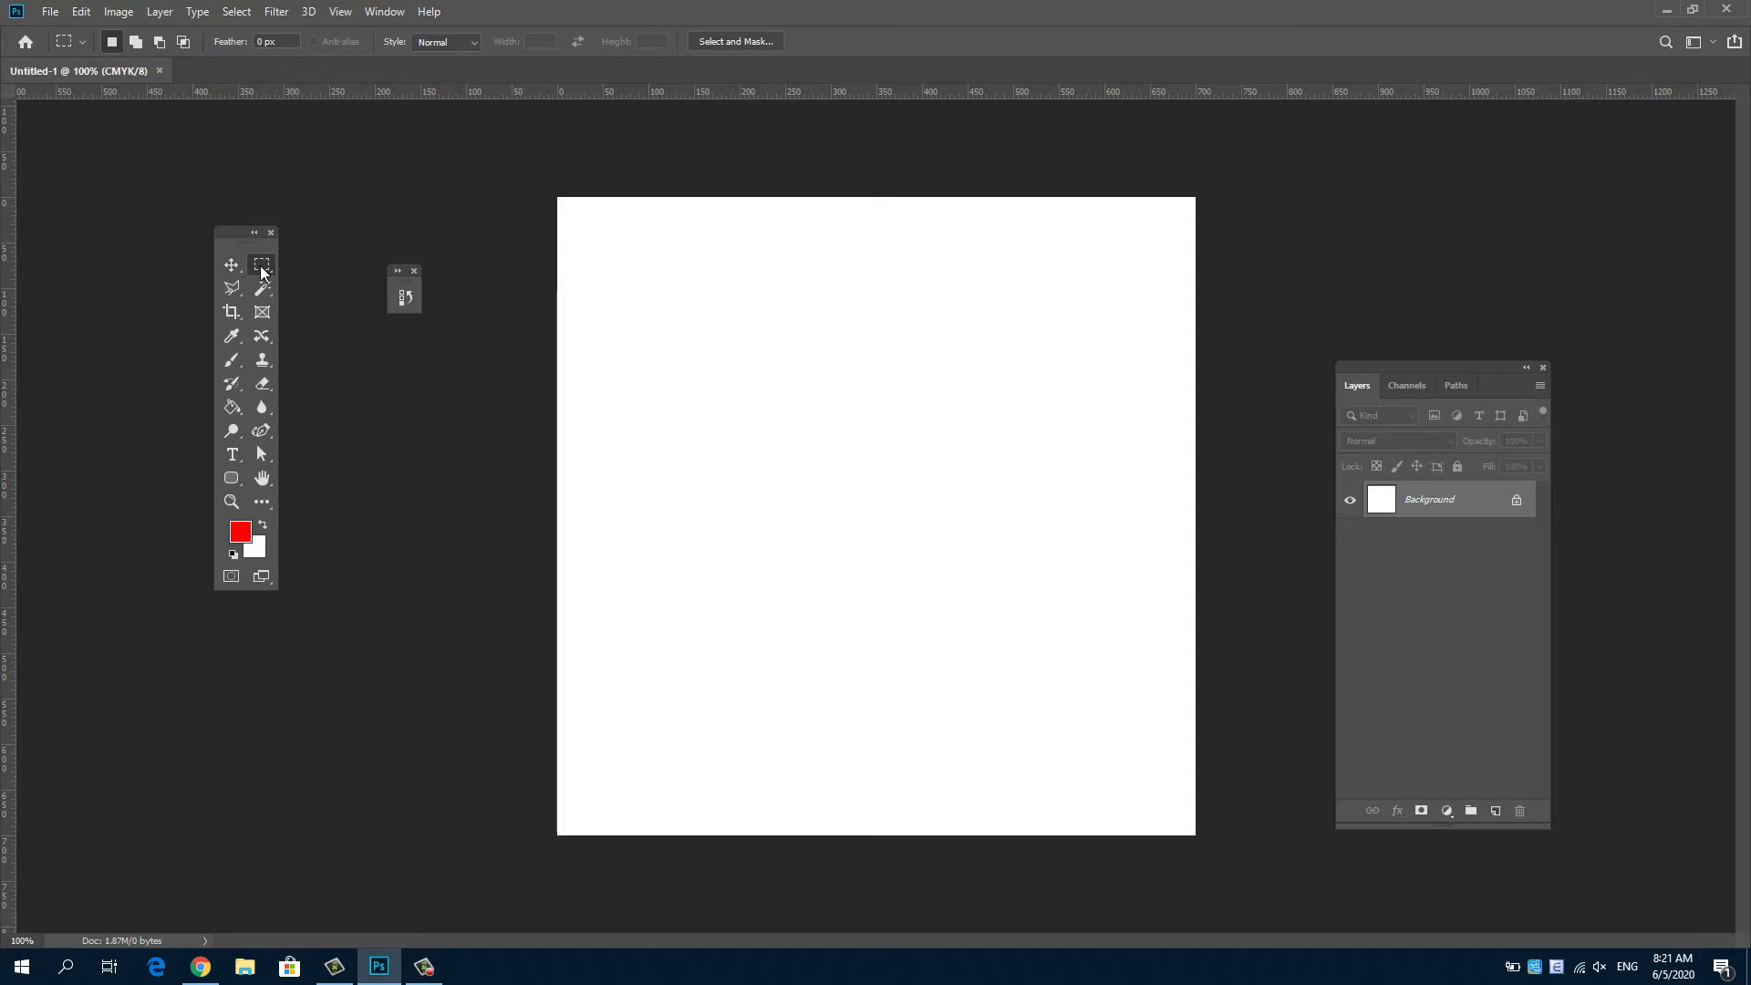
right_click(262, 271)
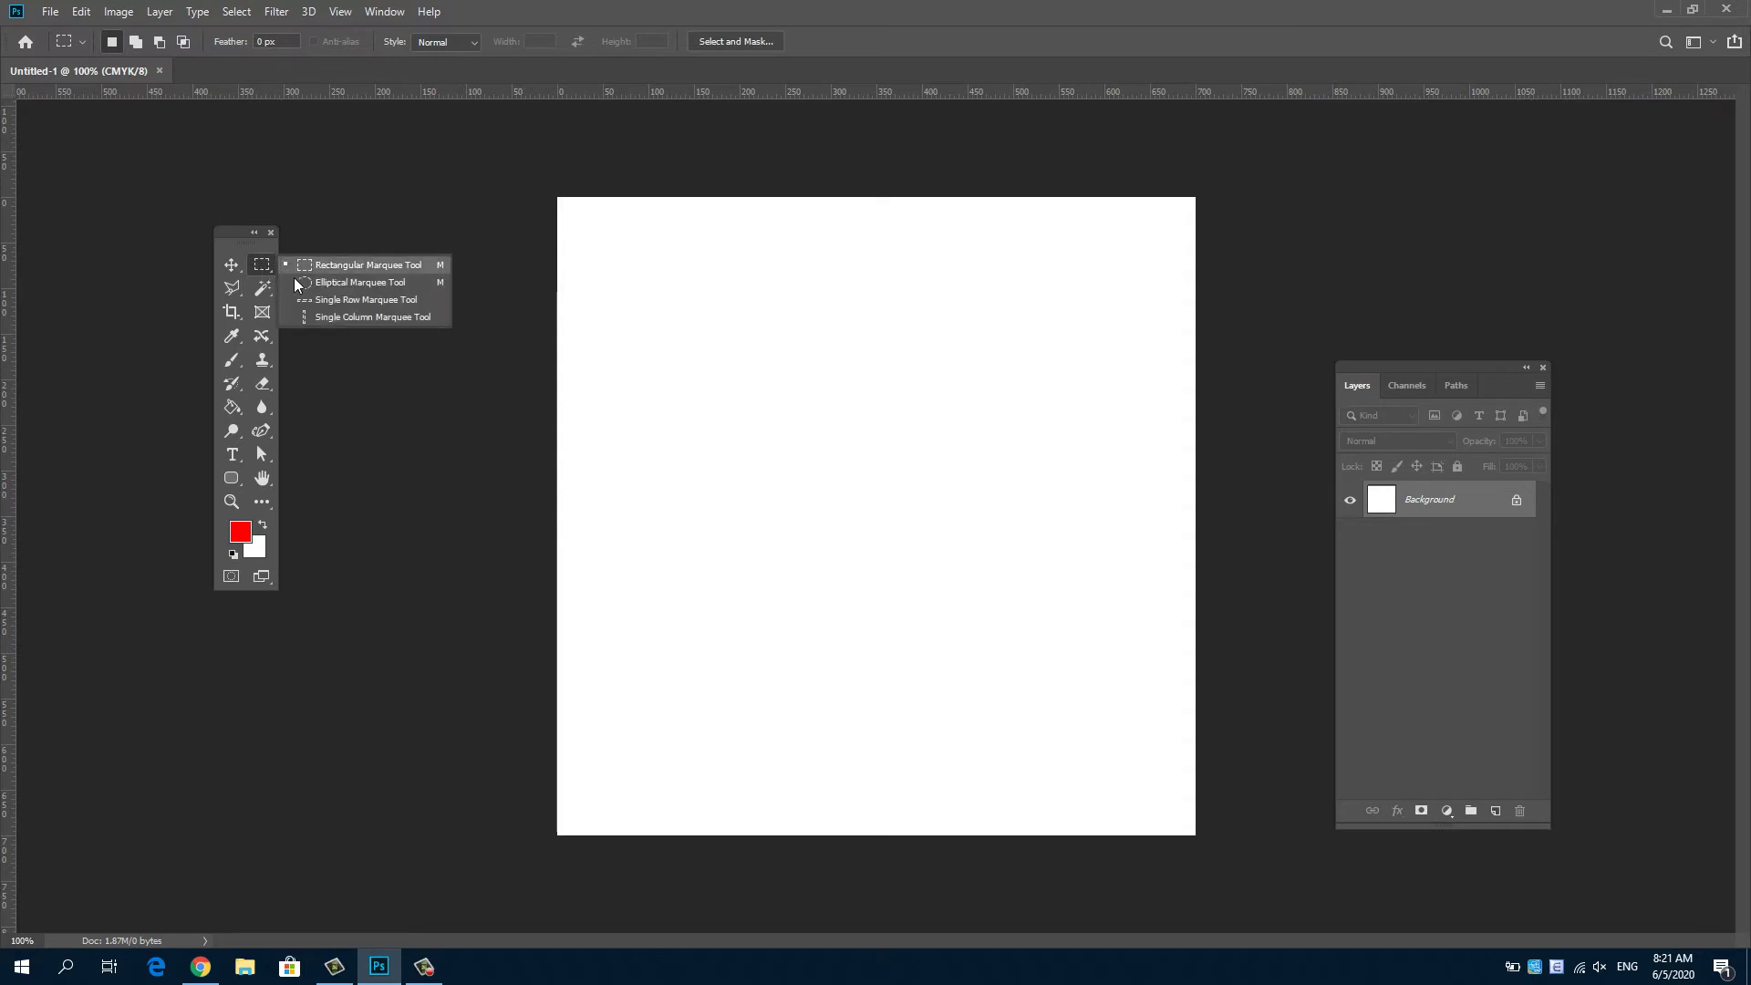
left_click(298, 280)
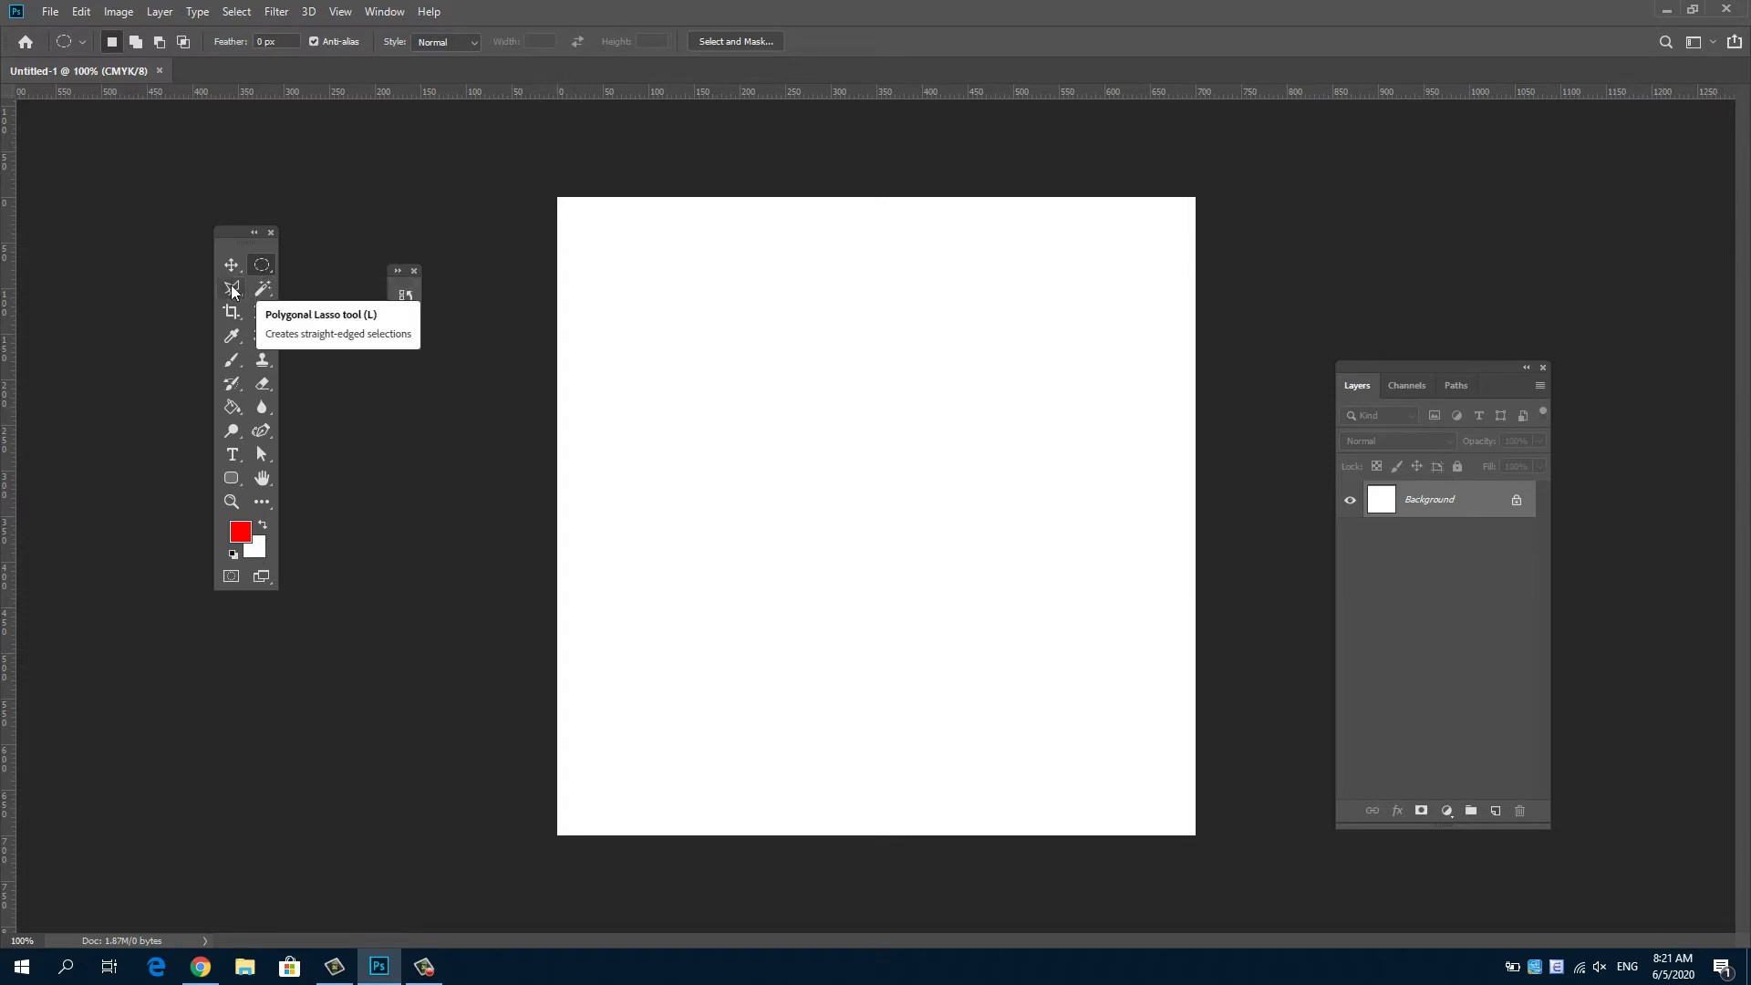
left_click(232, 290)
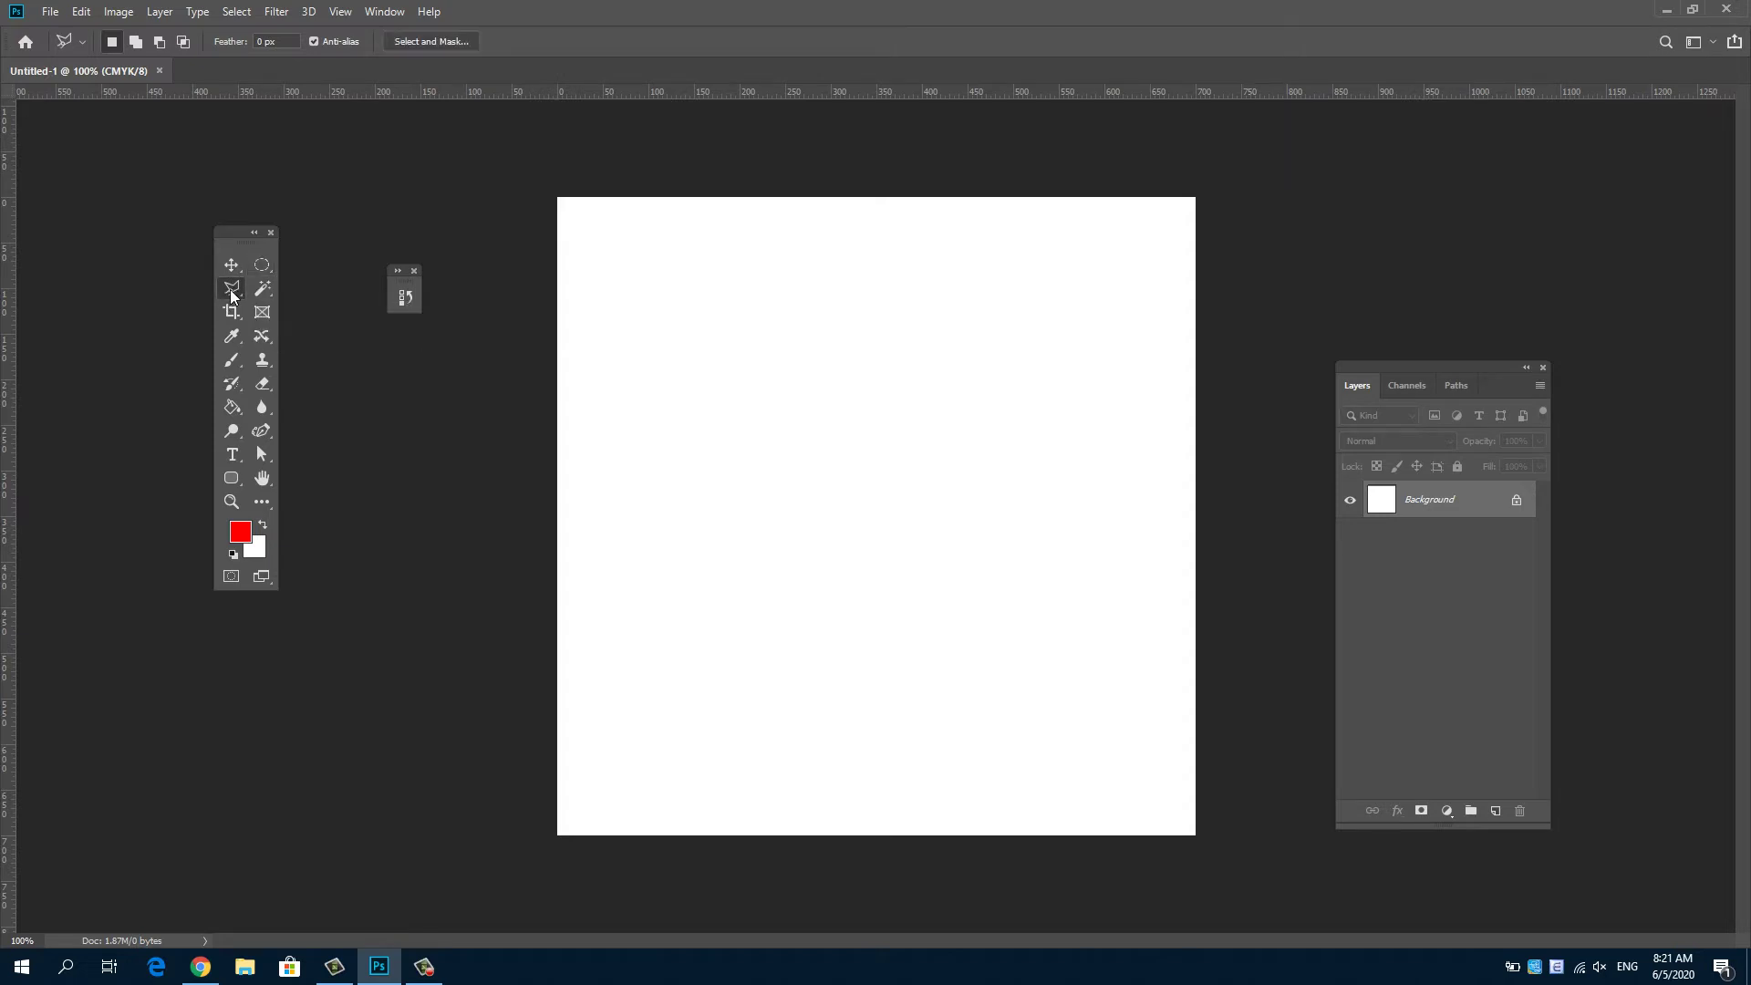
Step: Choose the freehand Lasso Tool from the lasso flyout
right_click(232, 292)
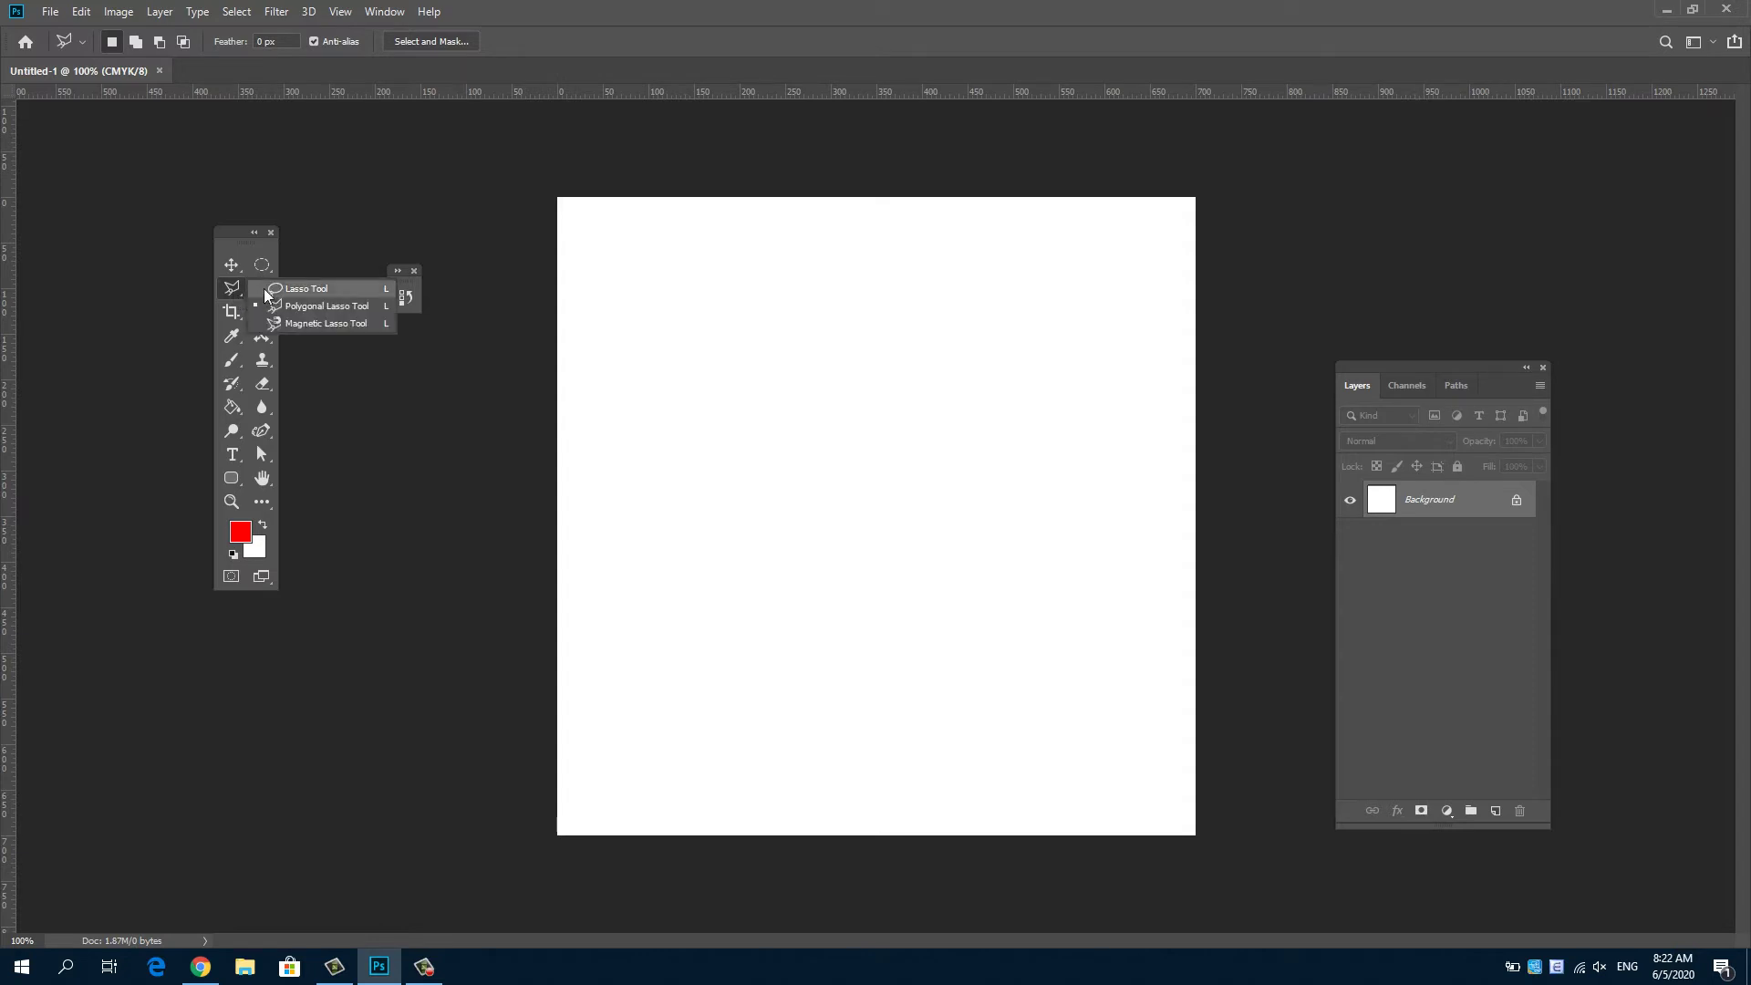
left_click(291, 289)
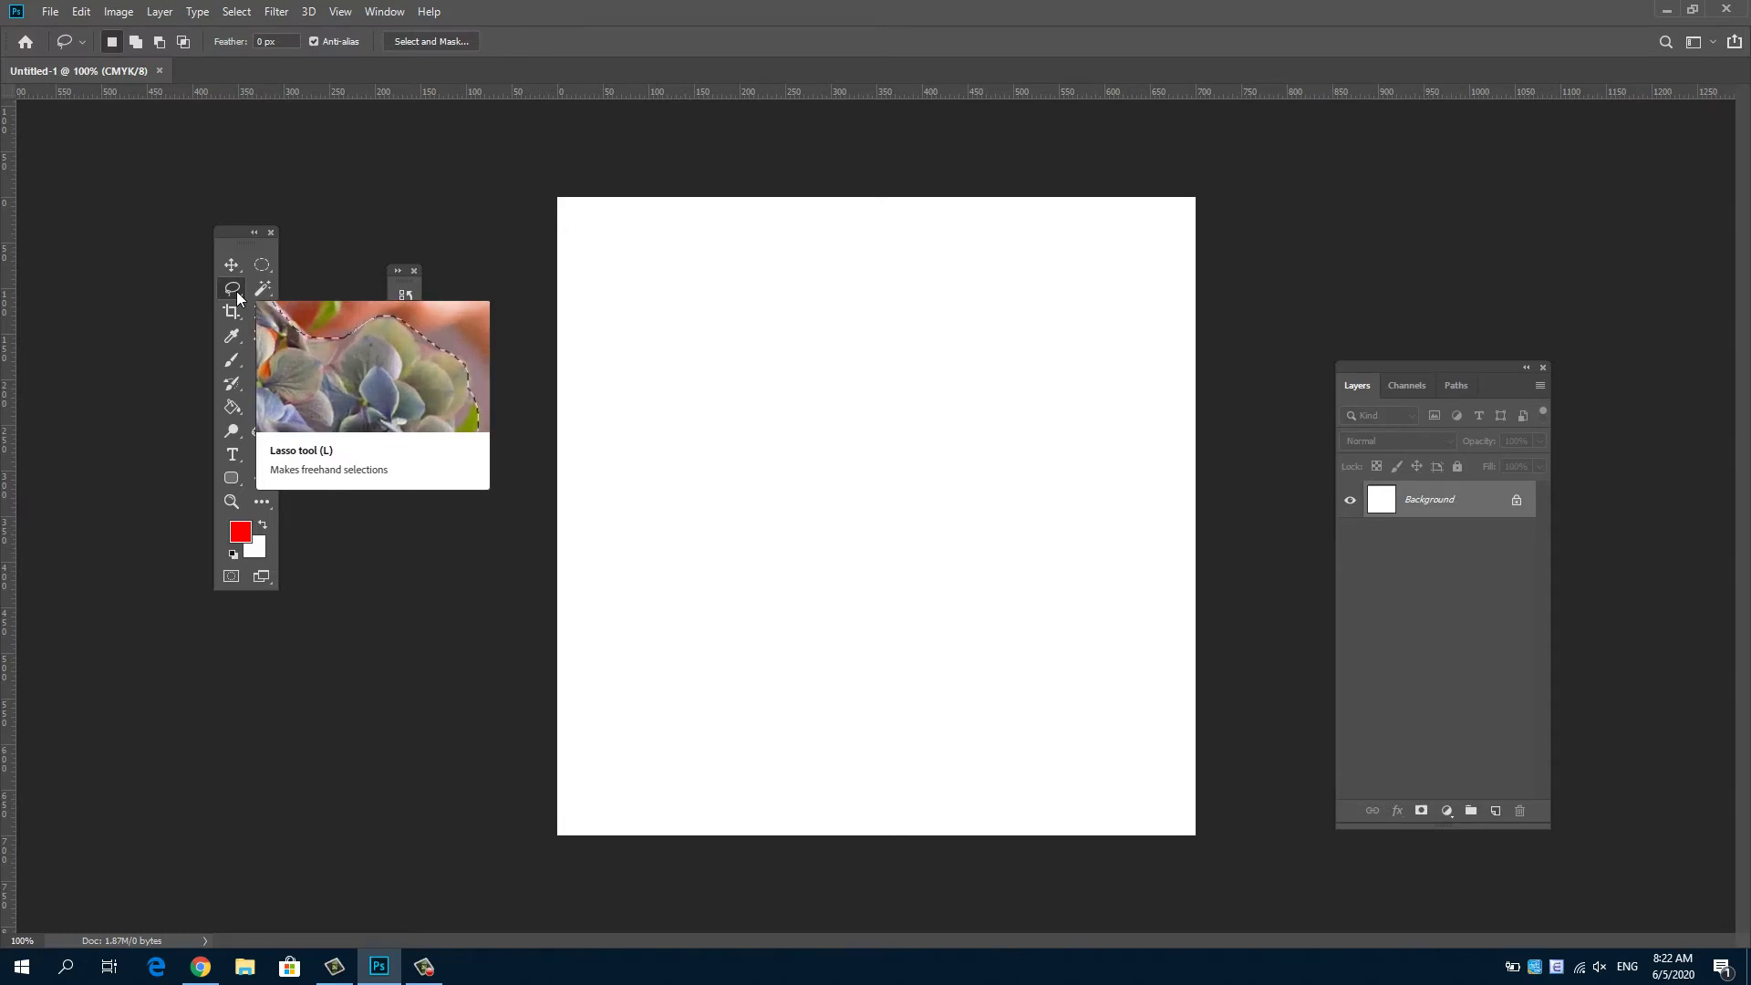
Step: Try the Magic Wand, then select Pen Tool instead of Curvature Pen Tool
left_click(261, 291)
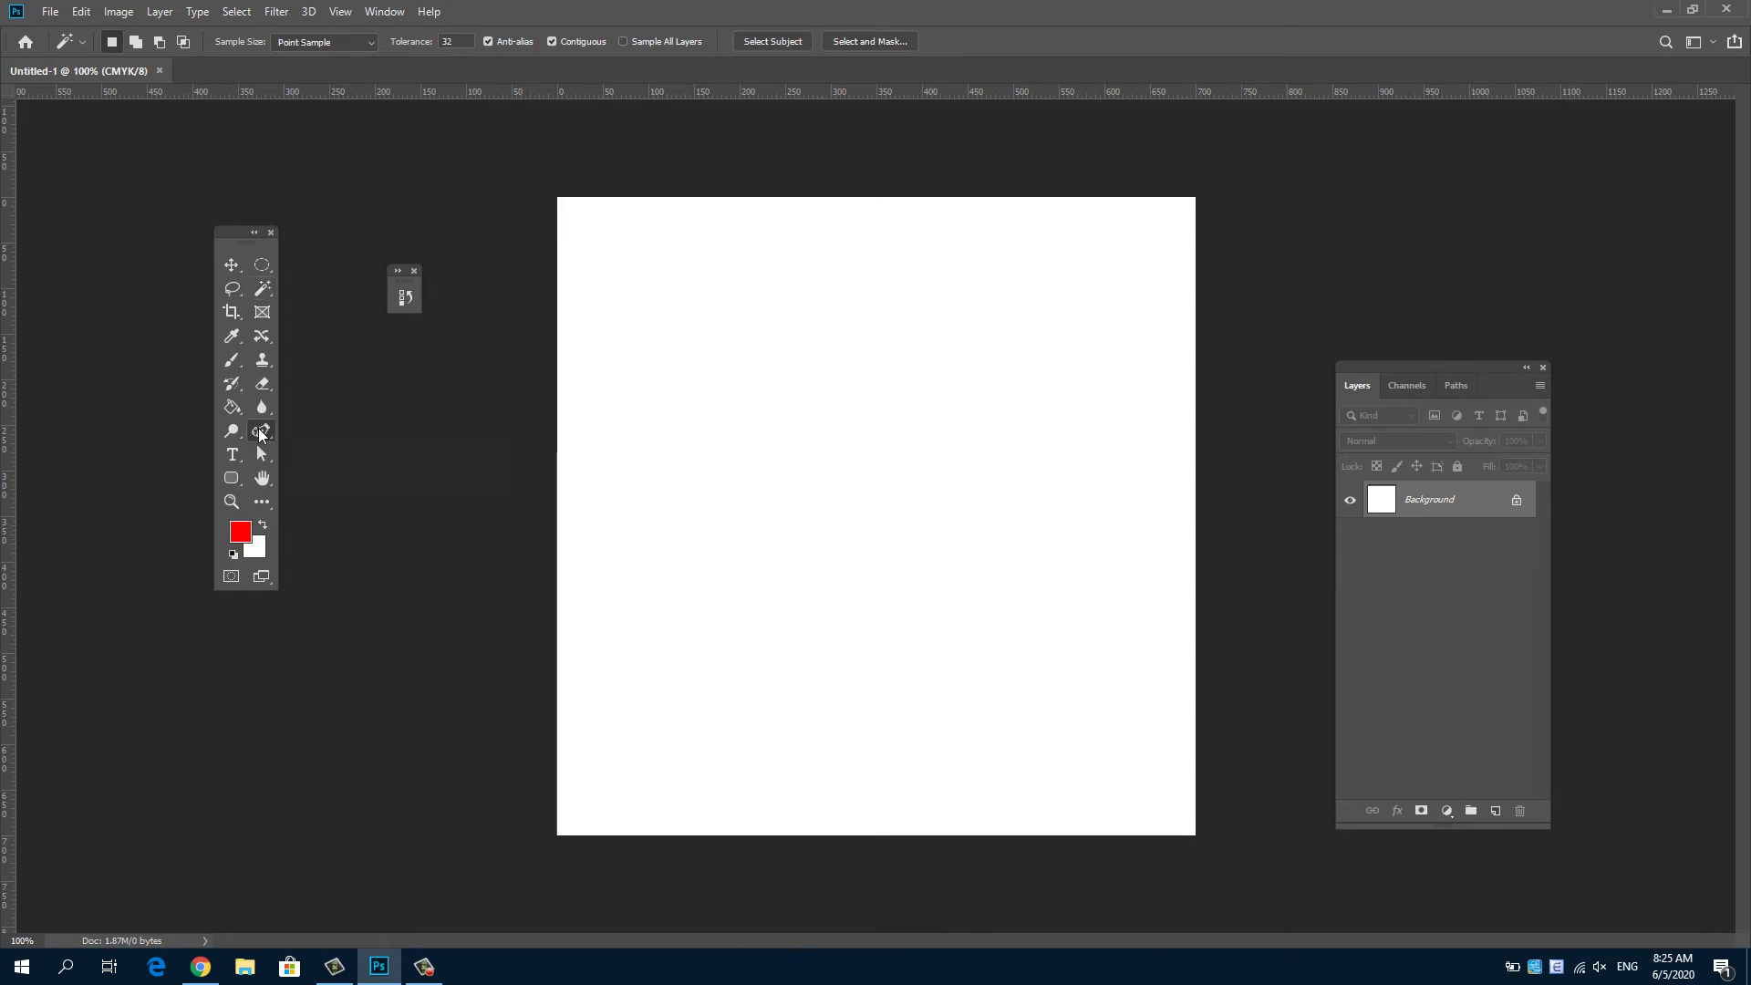
left_click(260, 434)
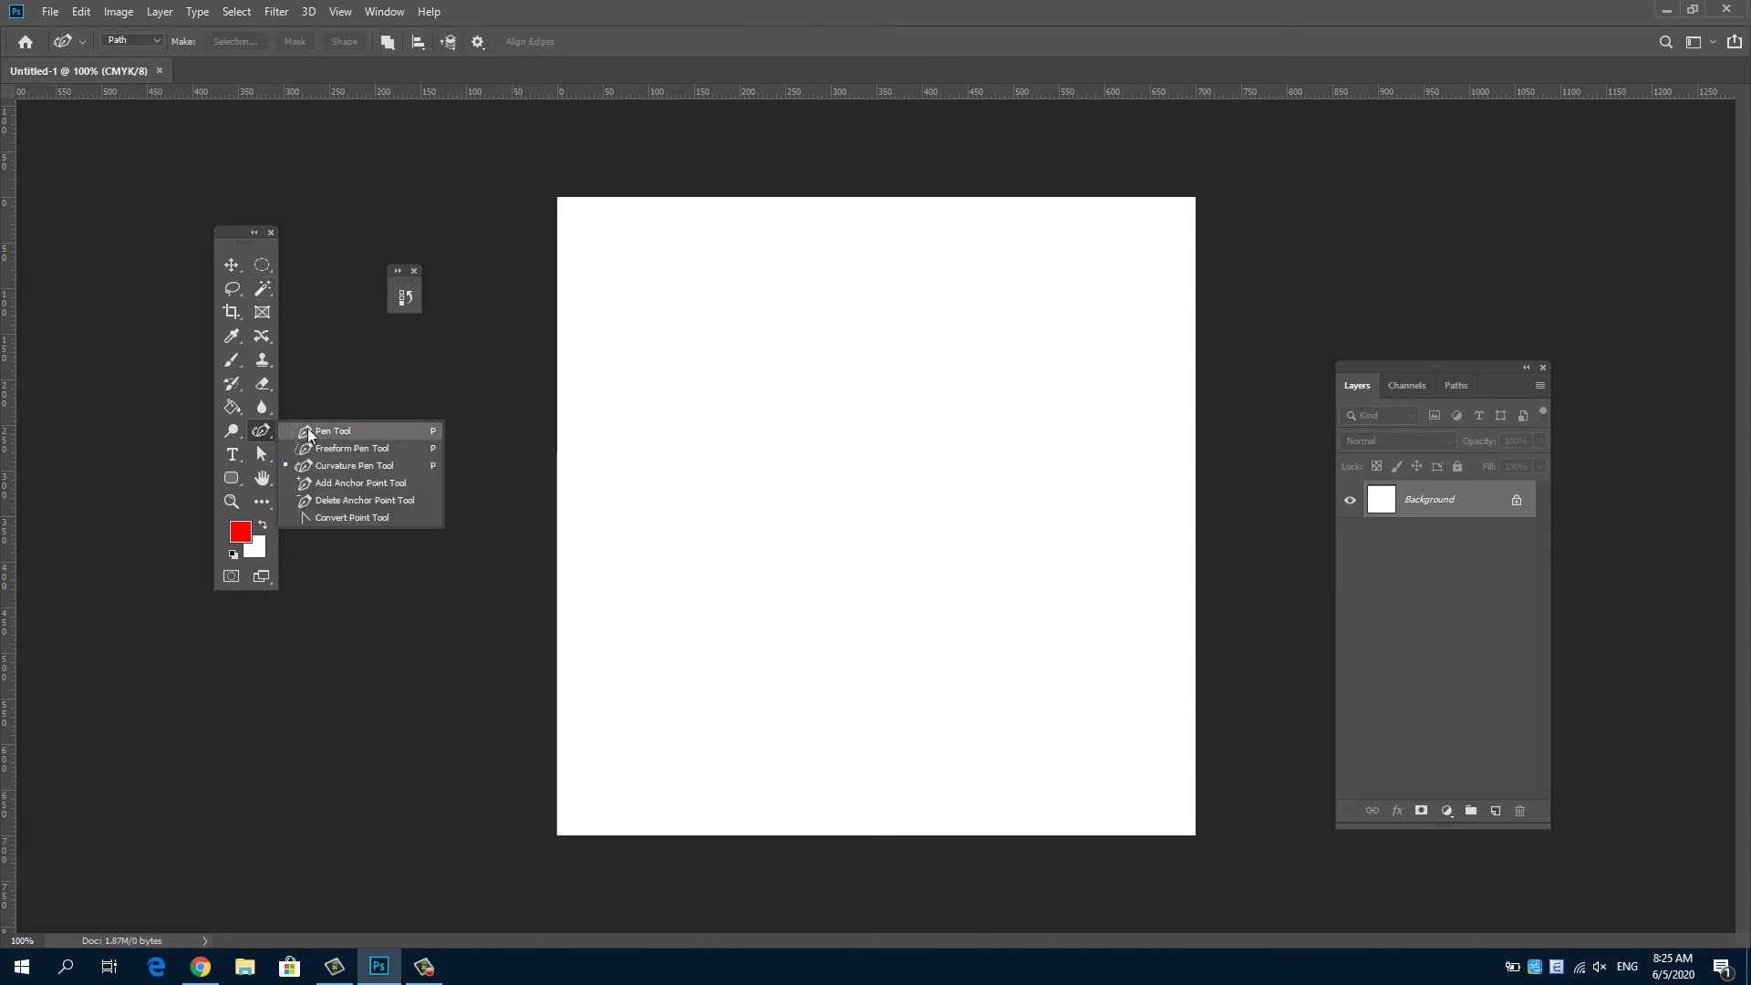
left_click(308, 431)
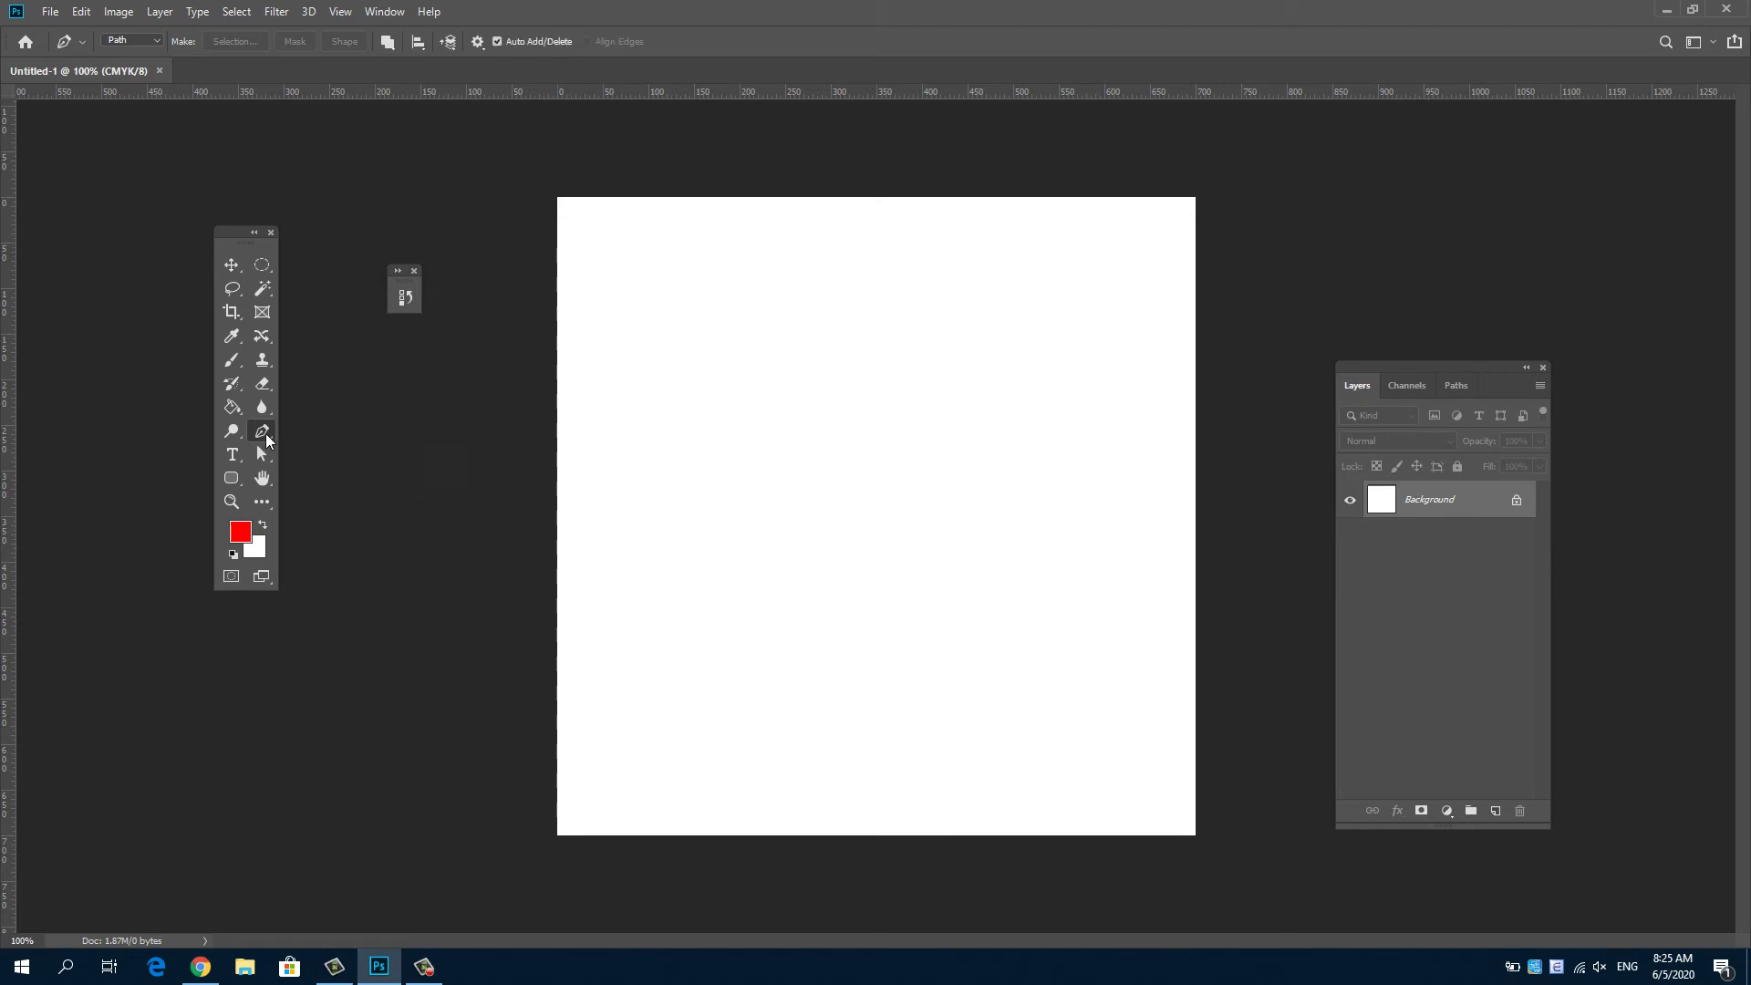
left_click(609, 396)
left_click(668, 330)
left_click(824, 333)
left_click(855, 476)
left_click_drag(778, 557, 761, 556)
left_click(631, 513)
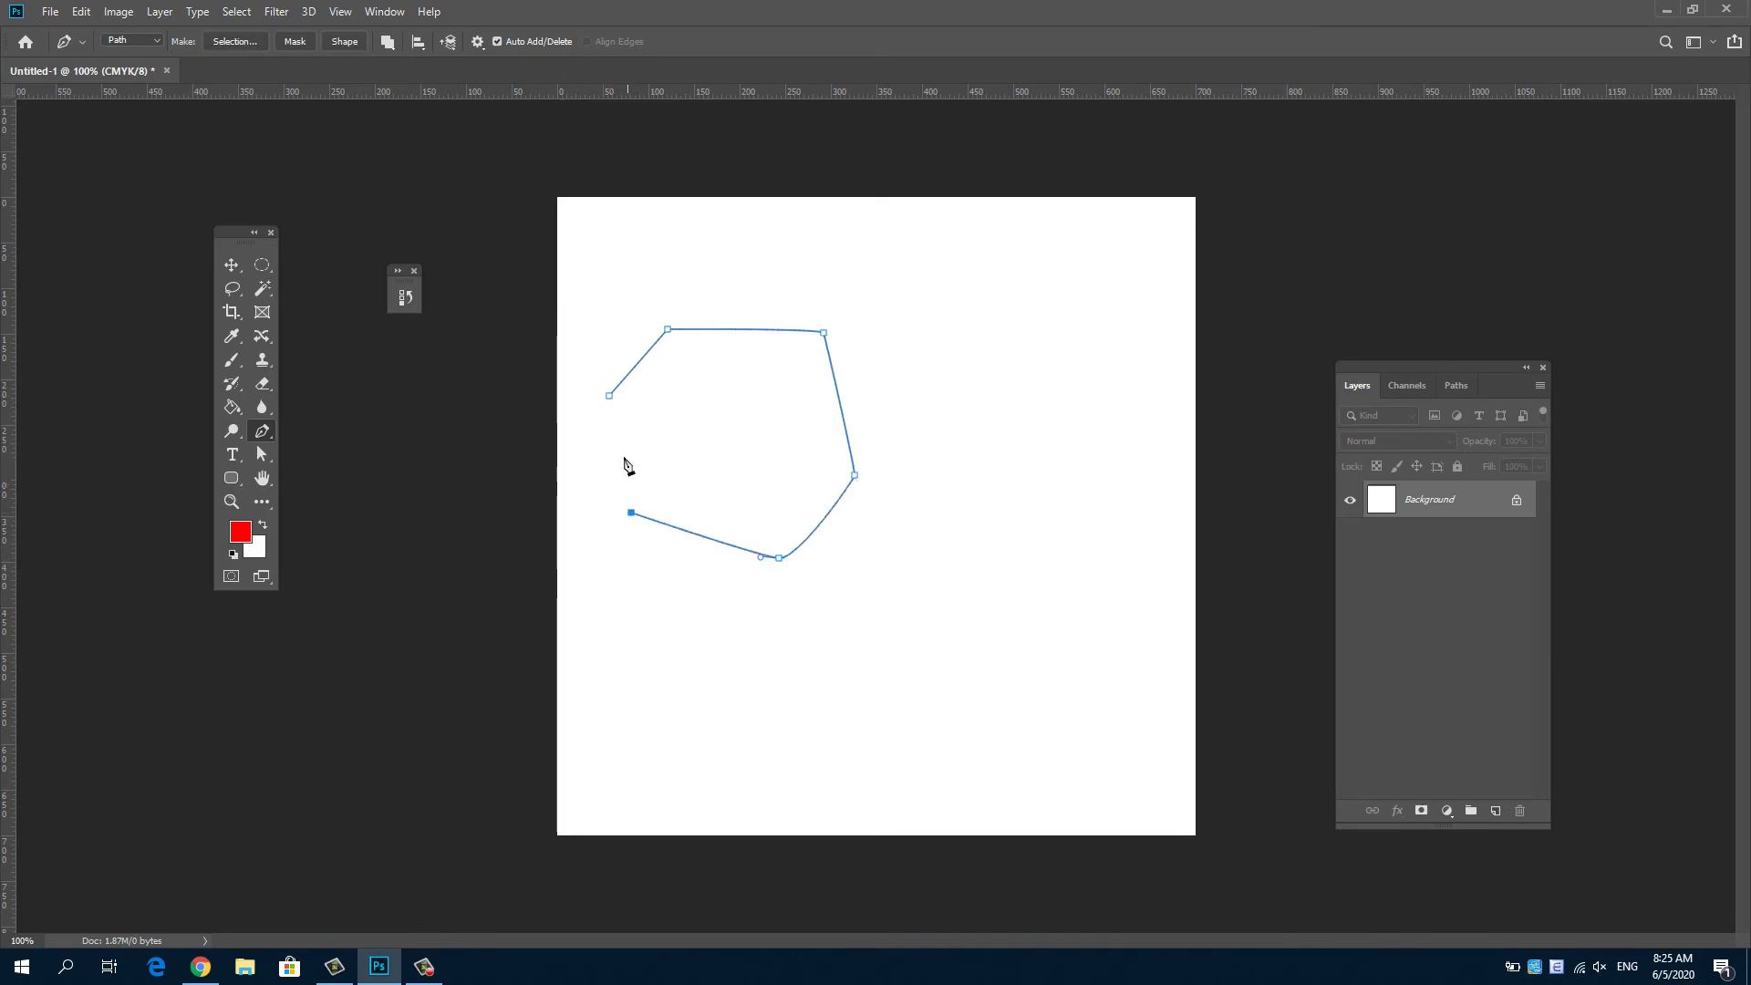
left_click(609, 399)
key("ctrl+Return")
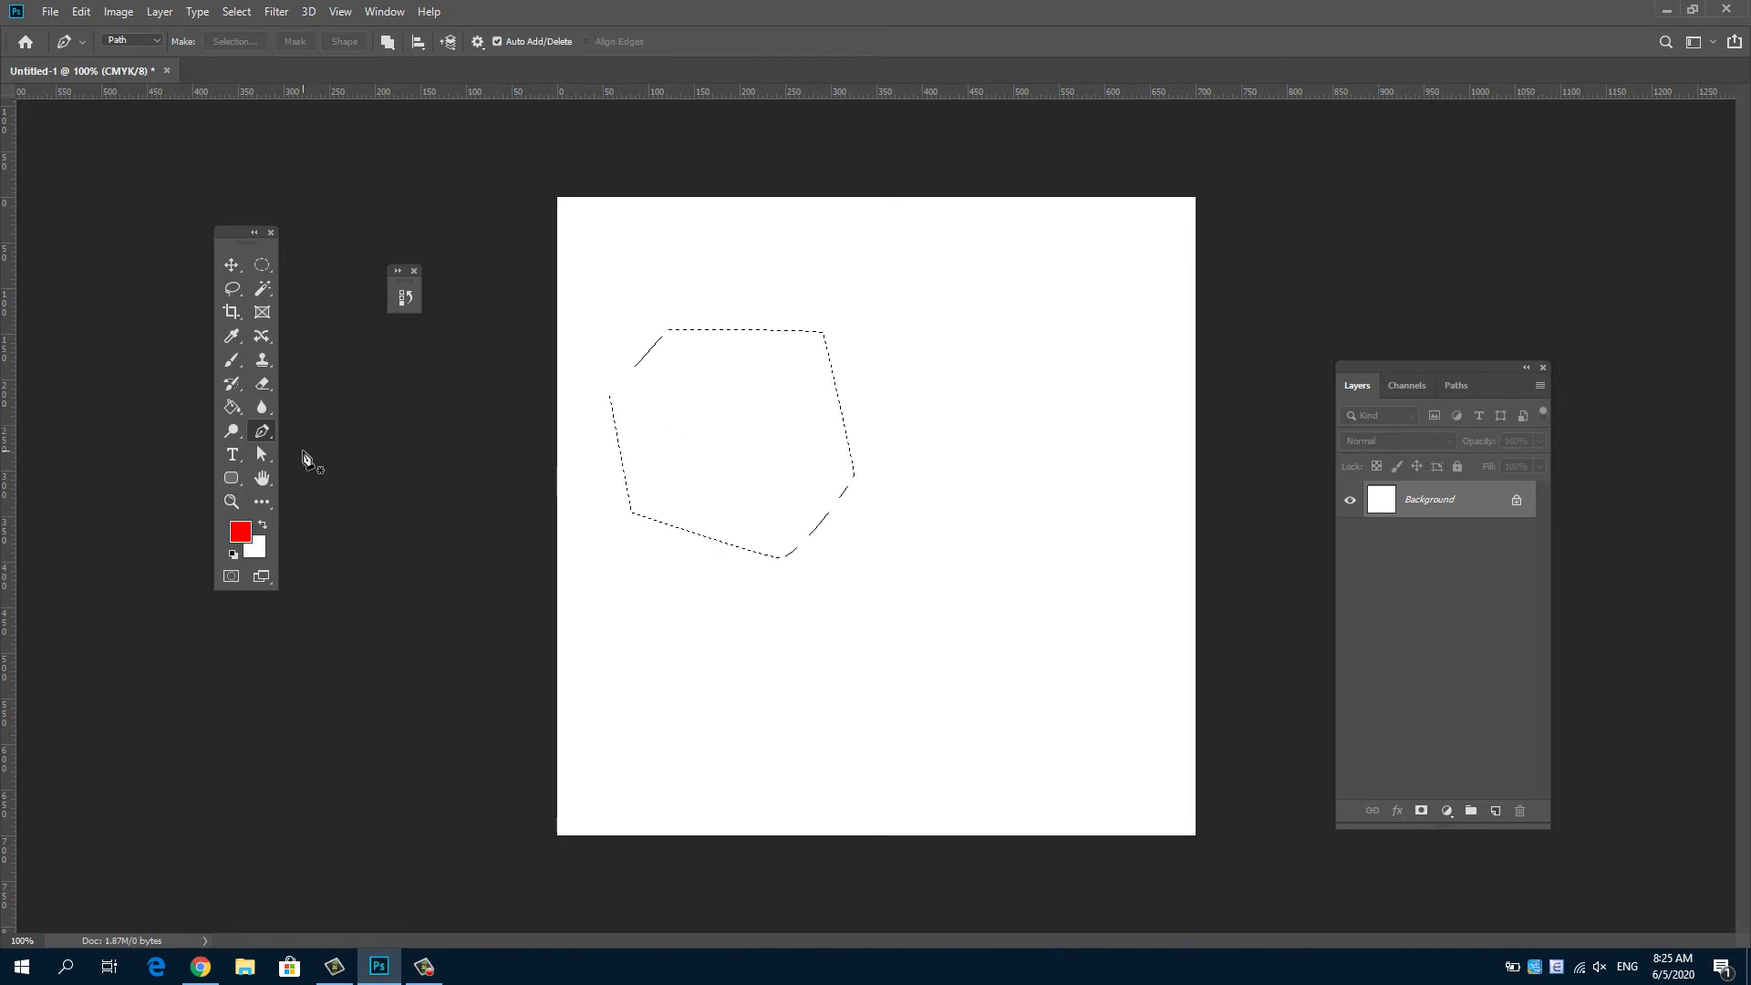
key("ctrl+d")
Step: Pick Horizontal Type Tool from the Type tool flyout
left_click(229, 456)
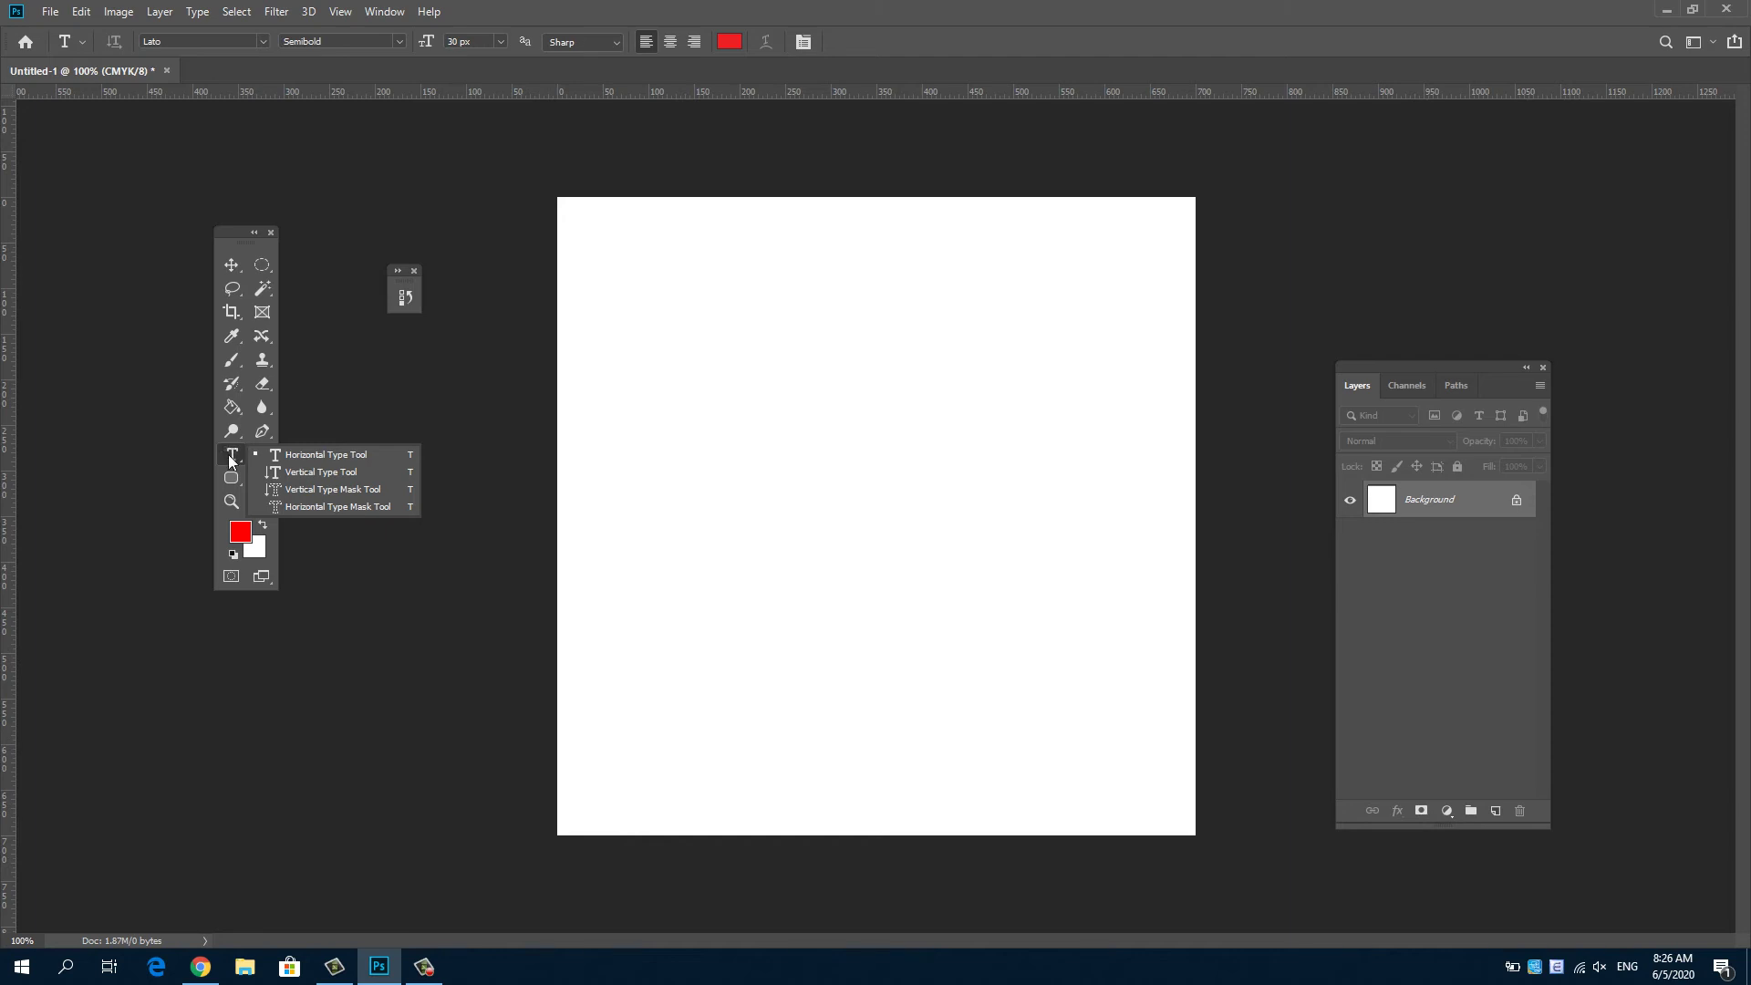
left_click(236, 455)
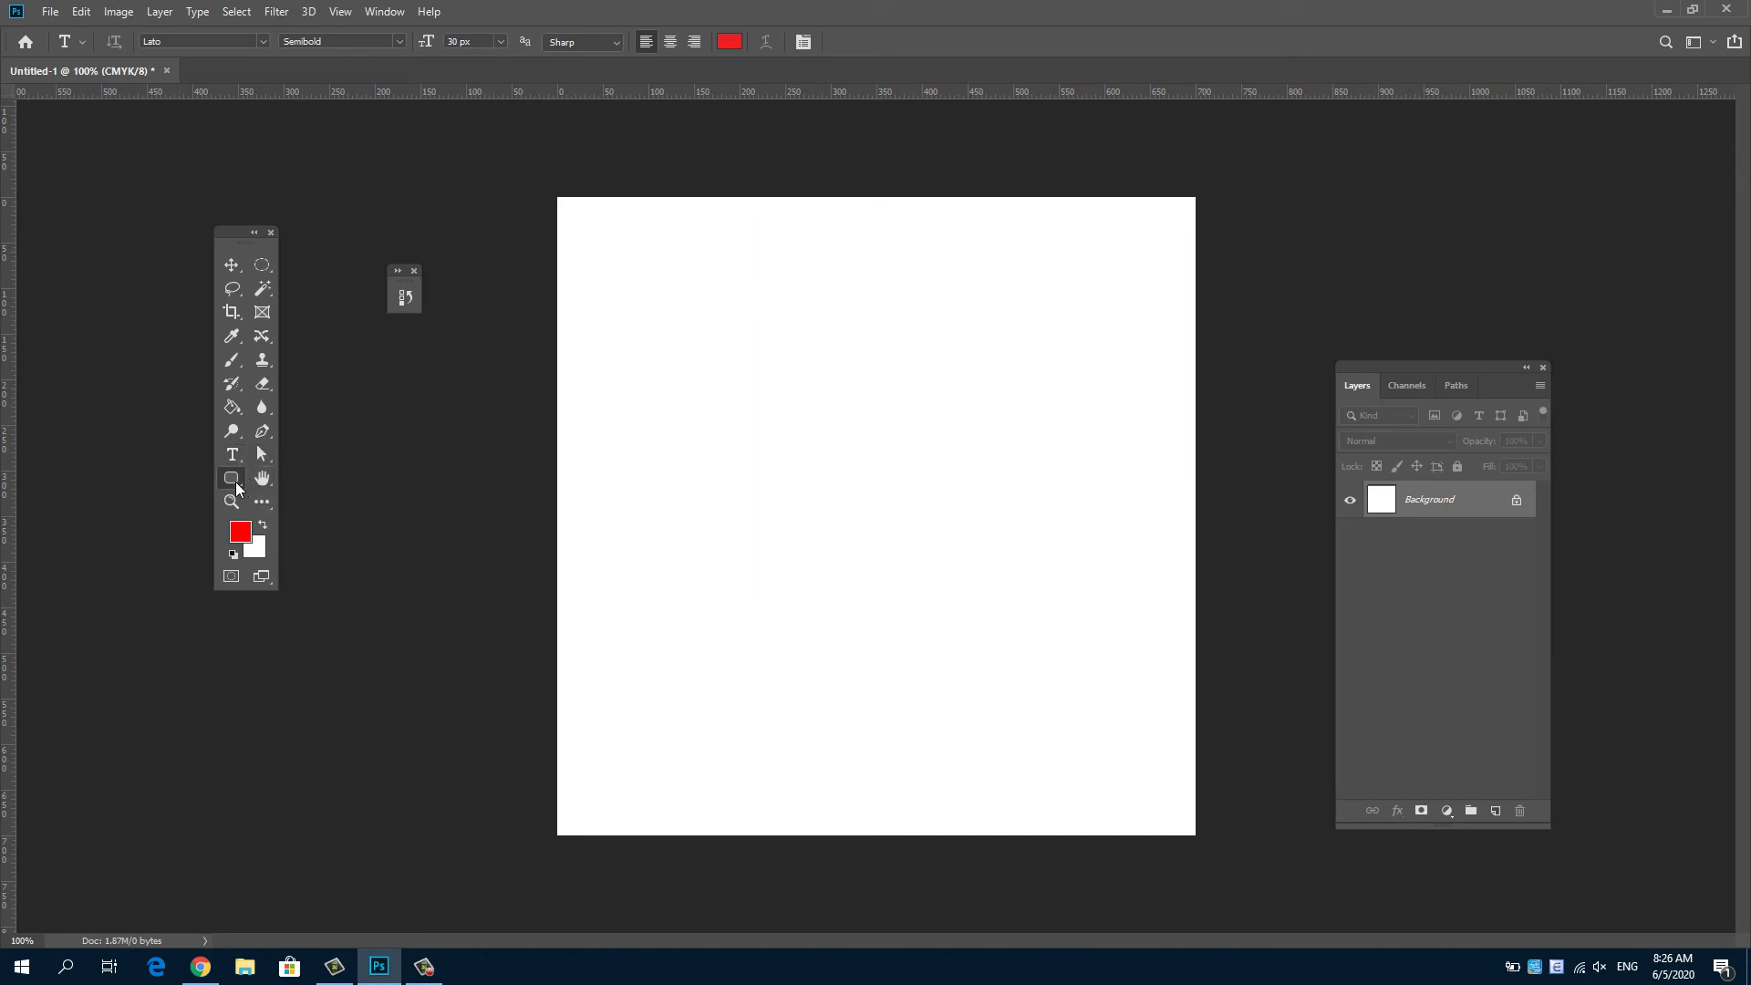
Step: Draw a red rectangle in the canvas's upper left with the Rectangle Tool
left_click(235, 481)
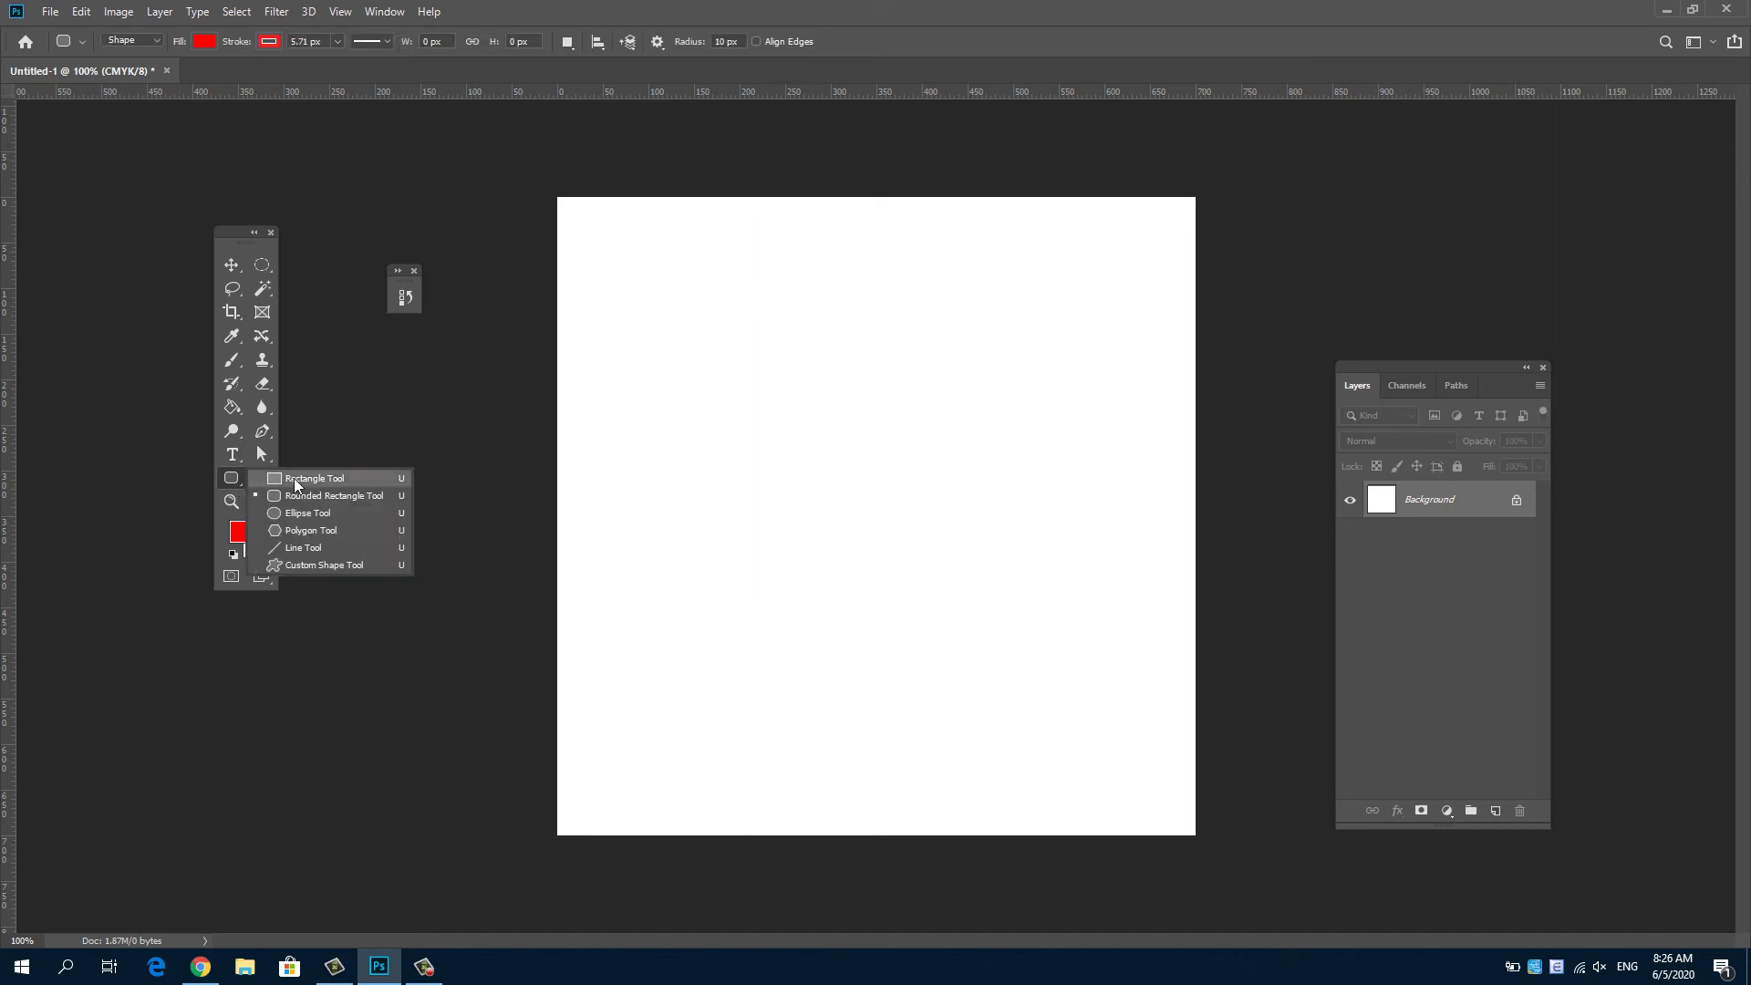
left_click(294, 478)
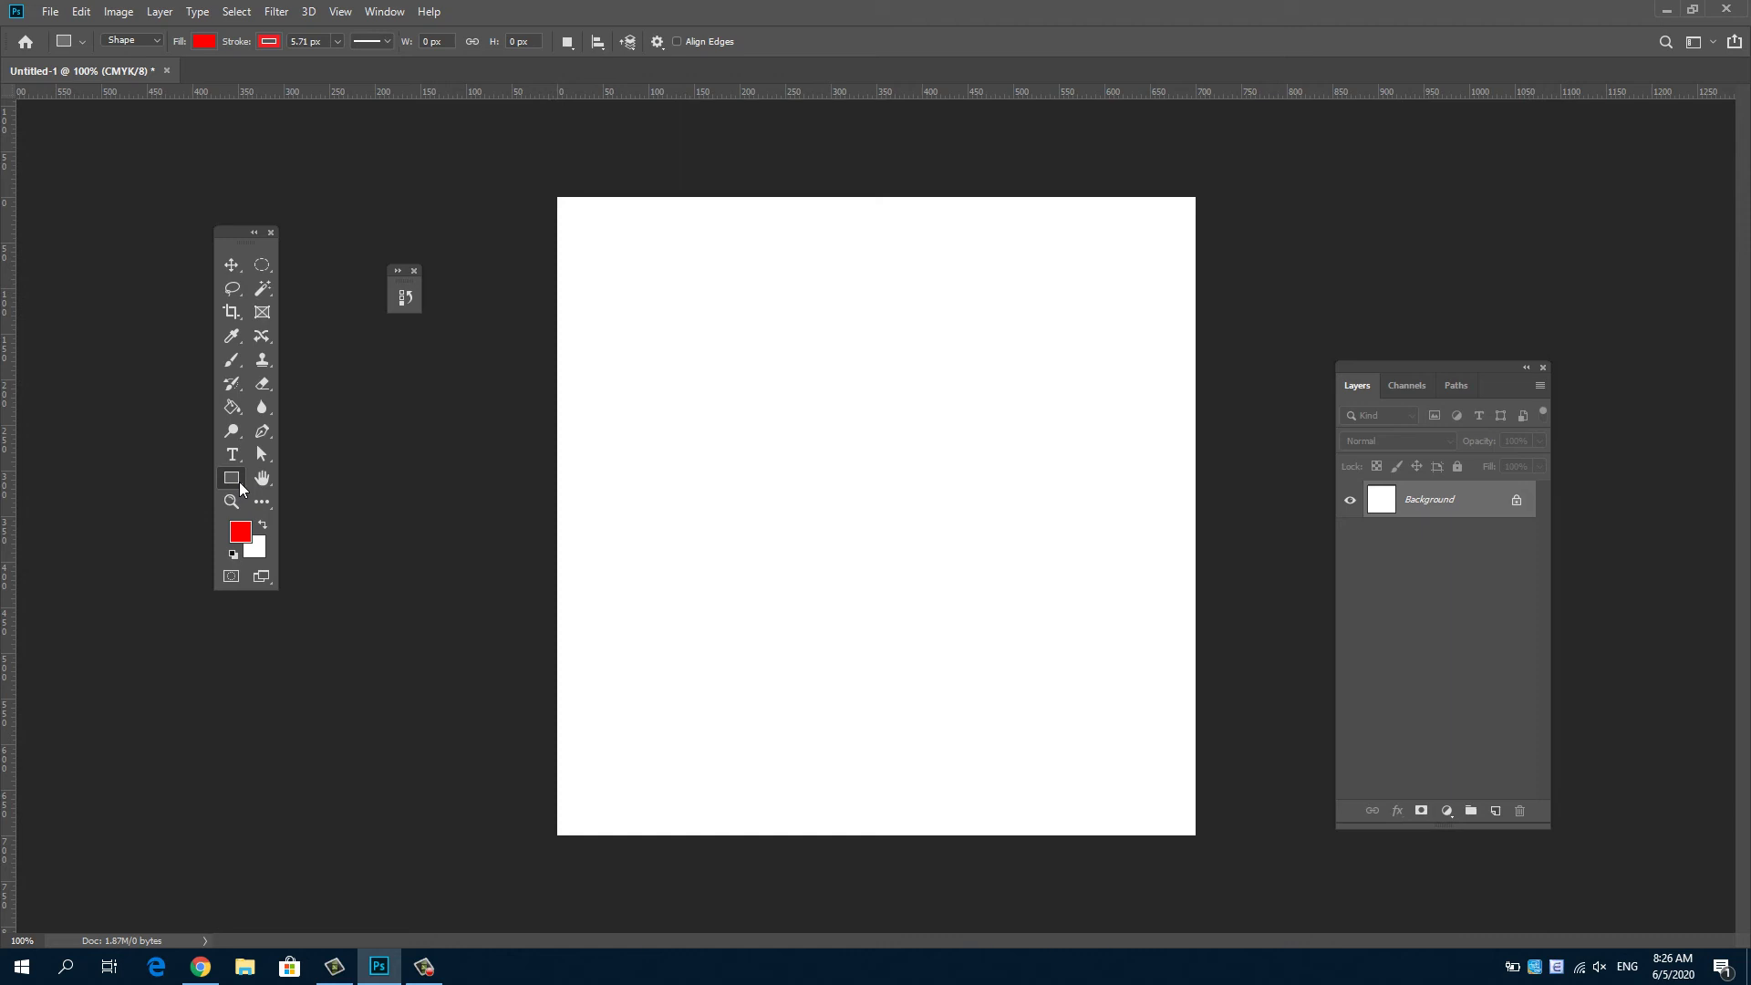
left_click_drag(650, 322, 813, 435)
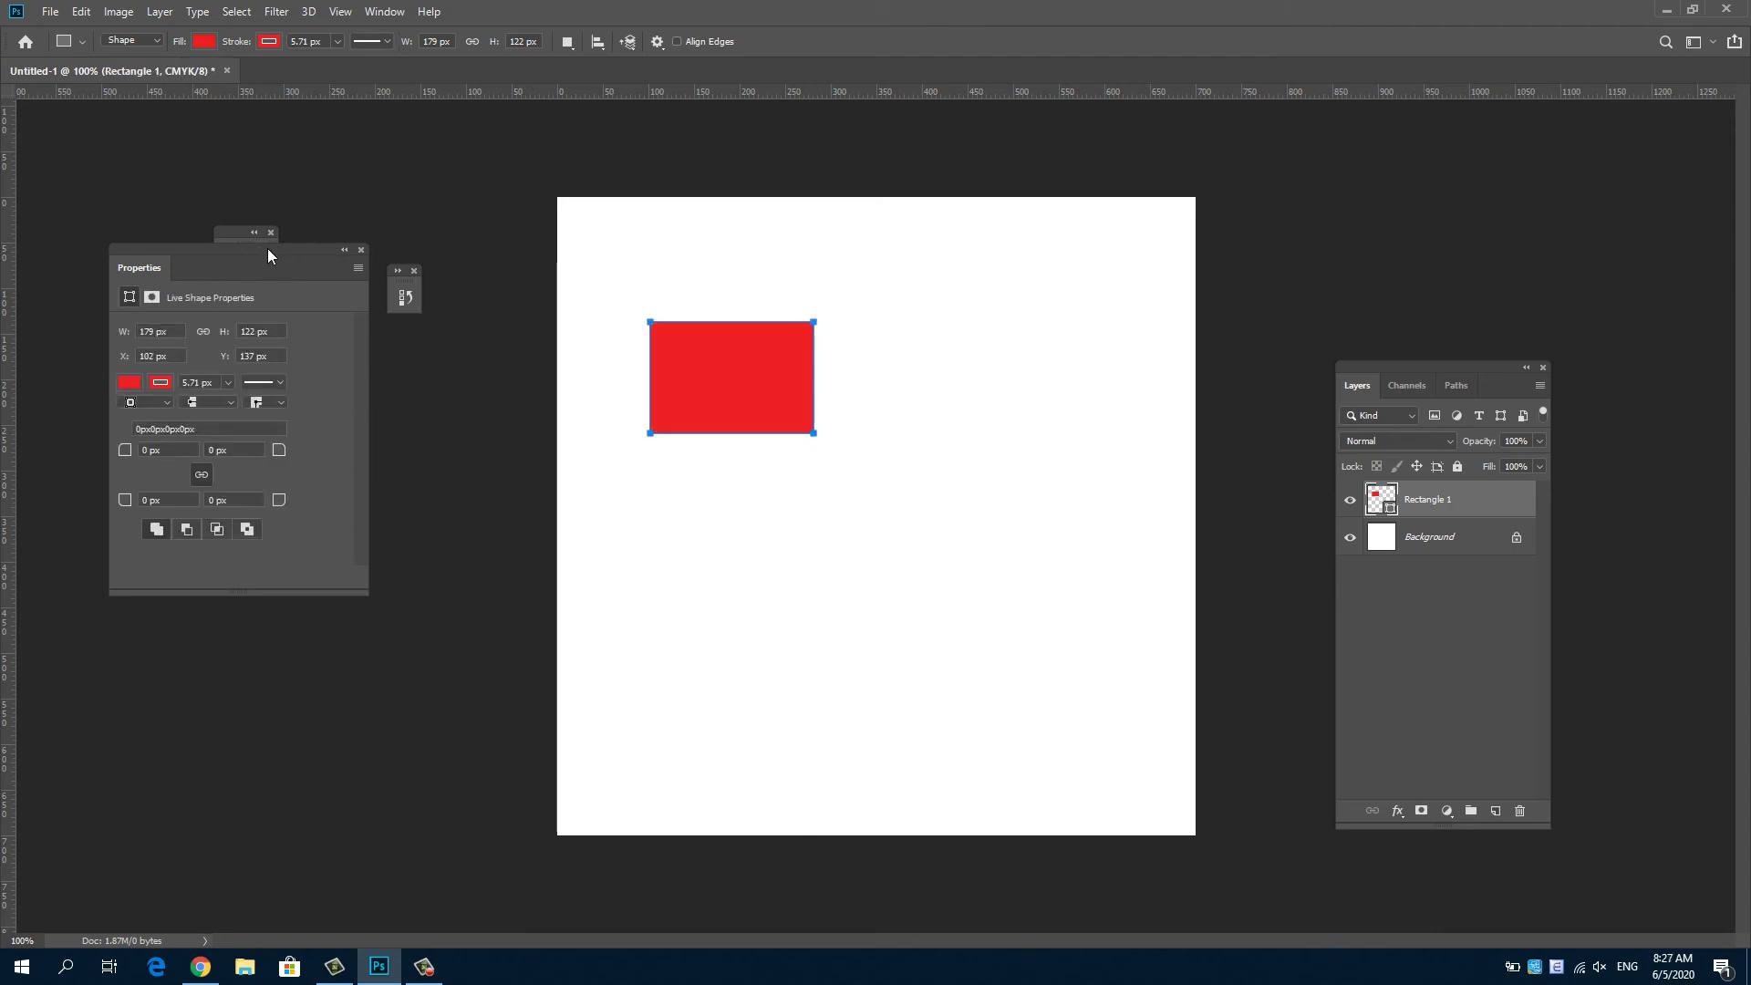
Step: Draw a small red ellipse below the rectangle with the Ellipse Tool
mouse_move(296, 267)
left_mouse_down()
mouse_move(490, 515)
mouse_move(523, 529)
left_mouse_up()
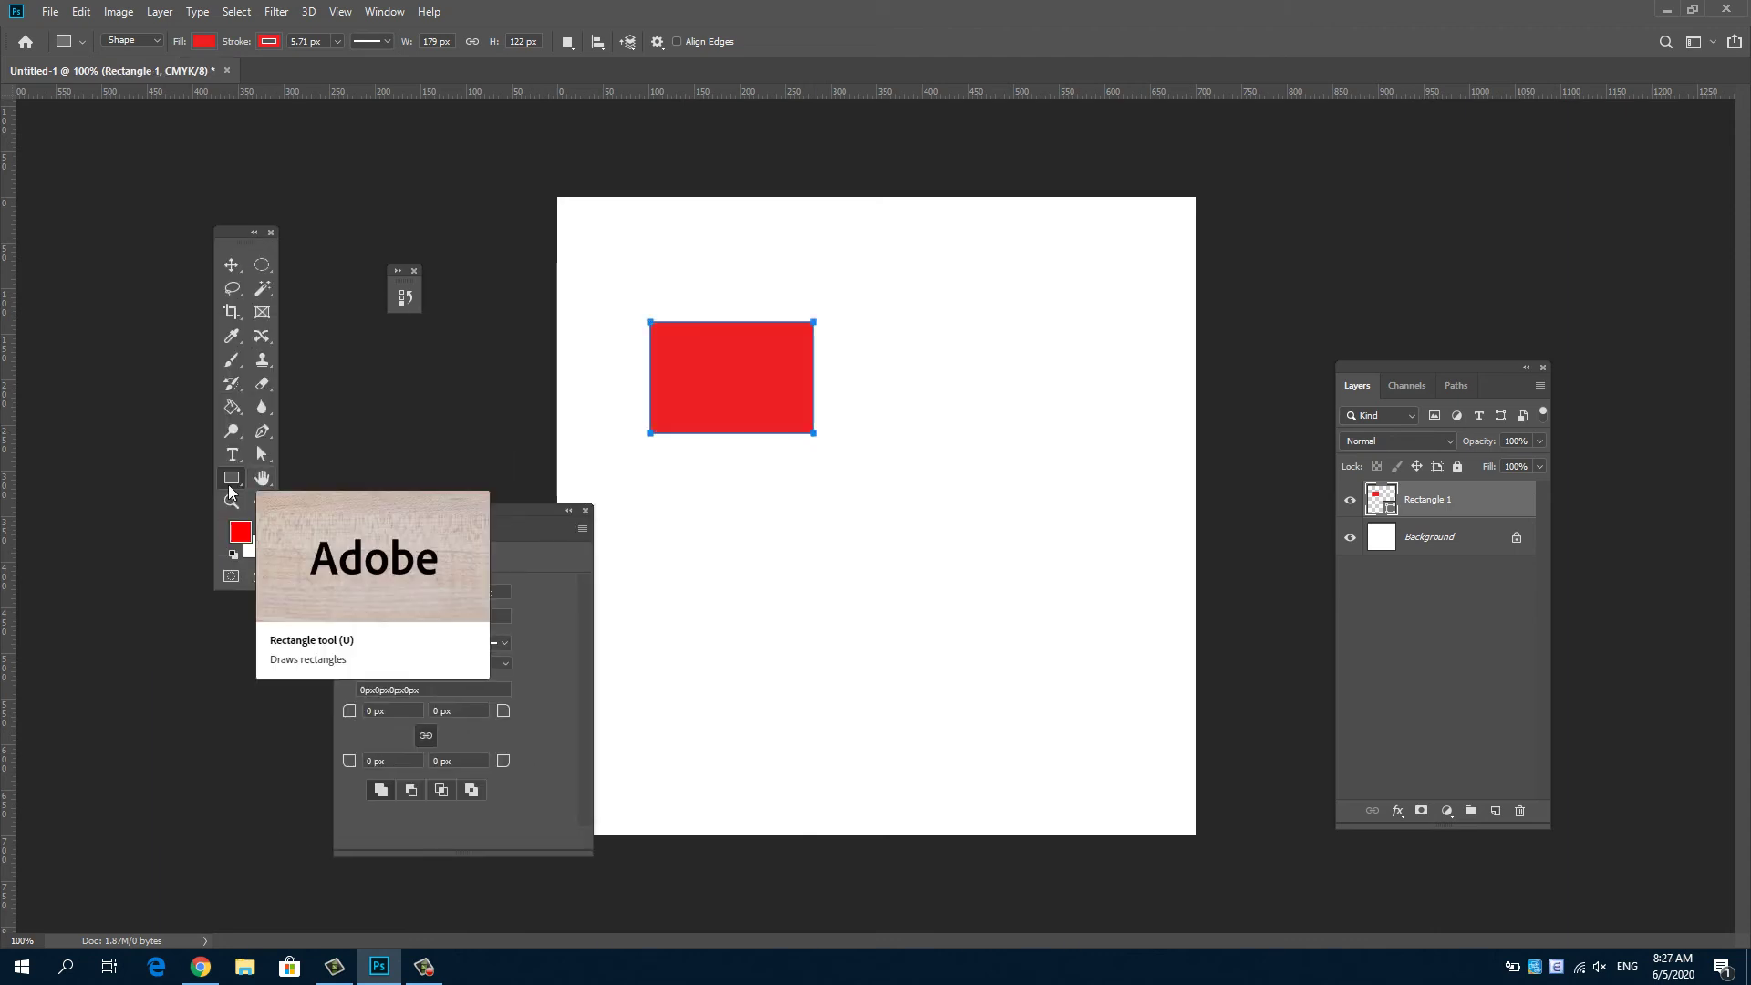
right_click(229, 485)
left_click(276, 517)
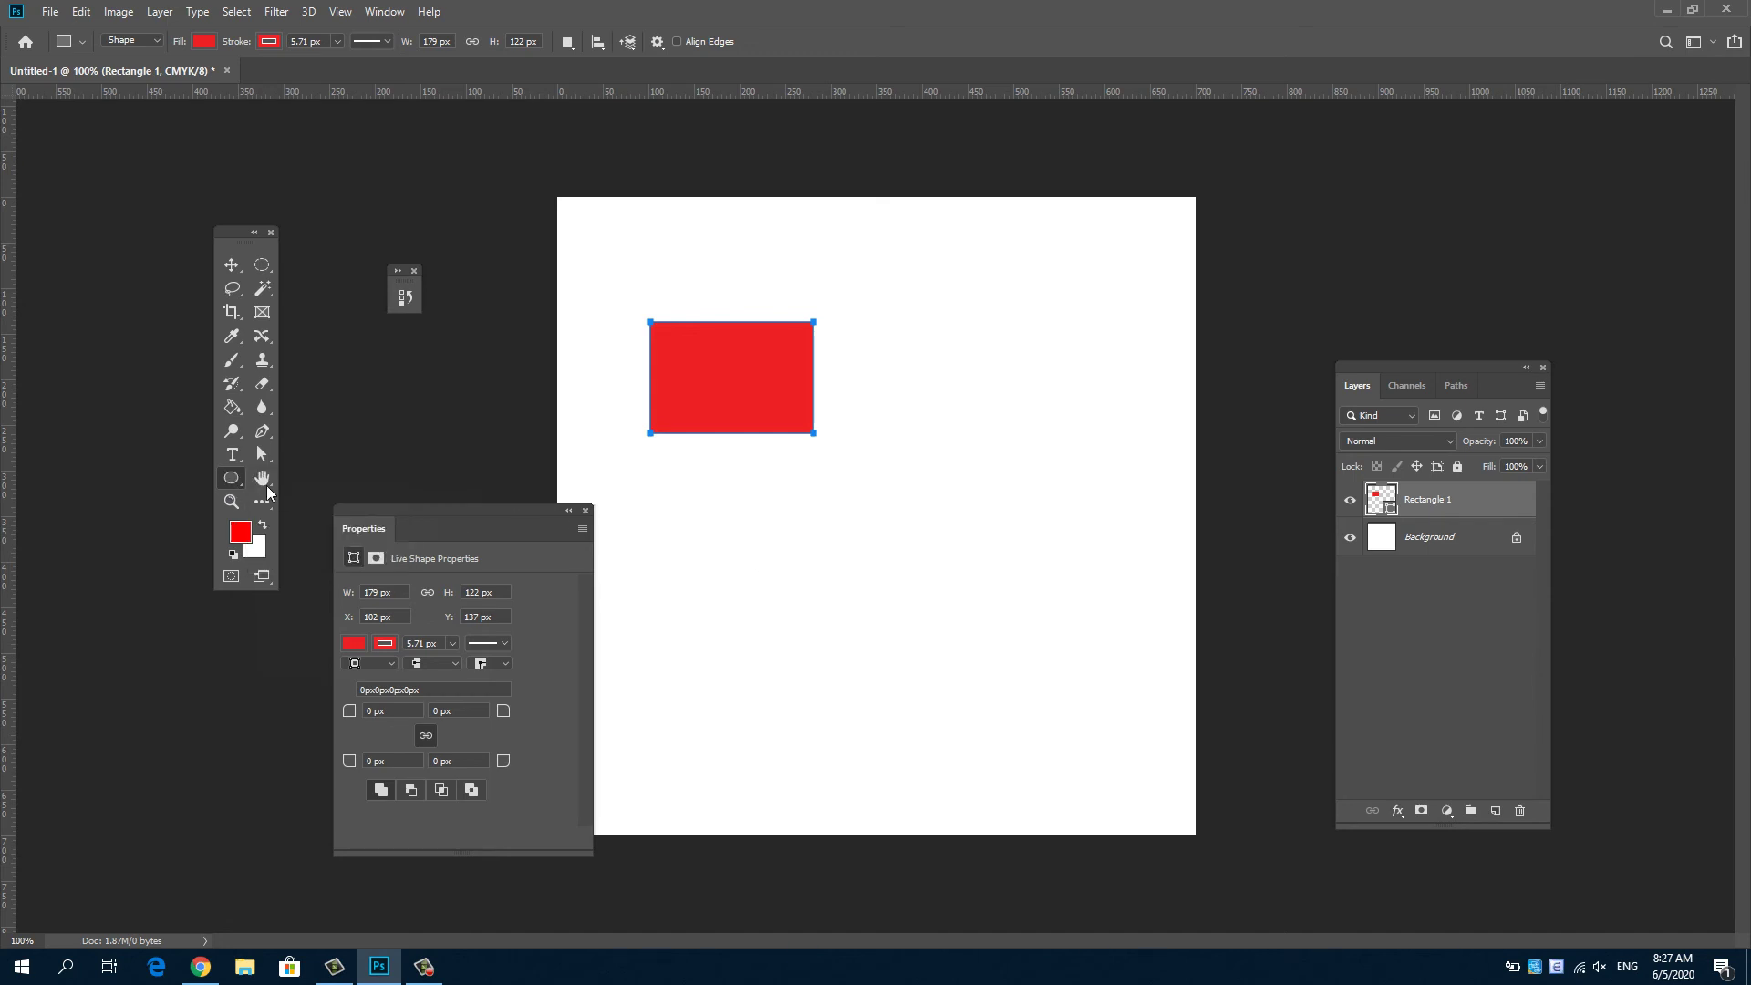
left_click_drag(736, 518, 761, 555)
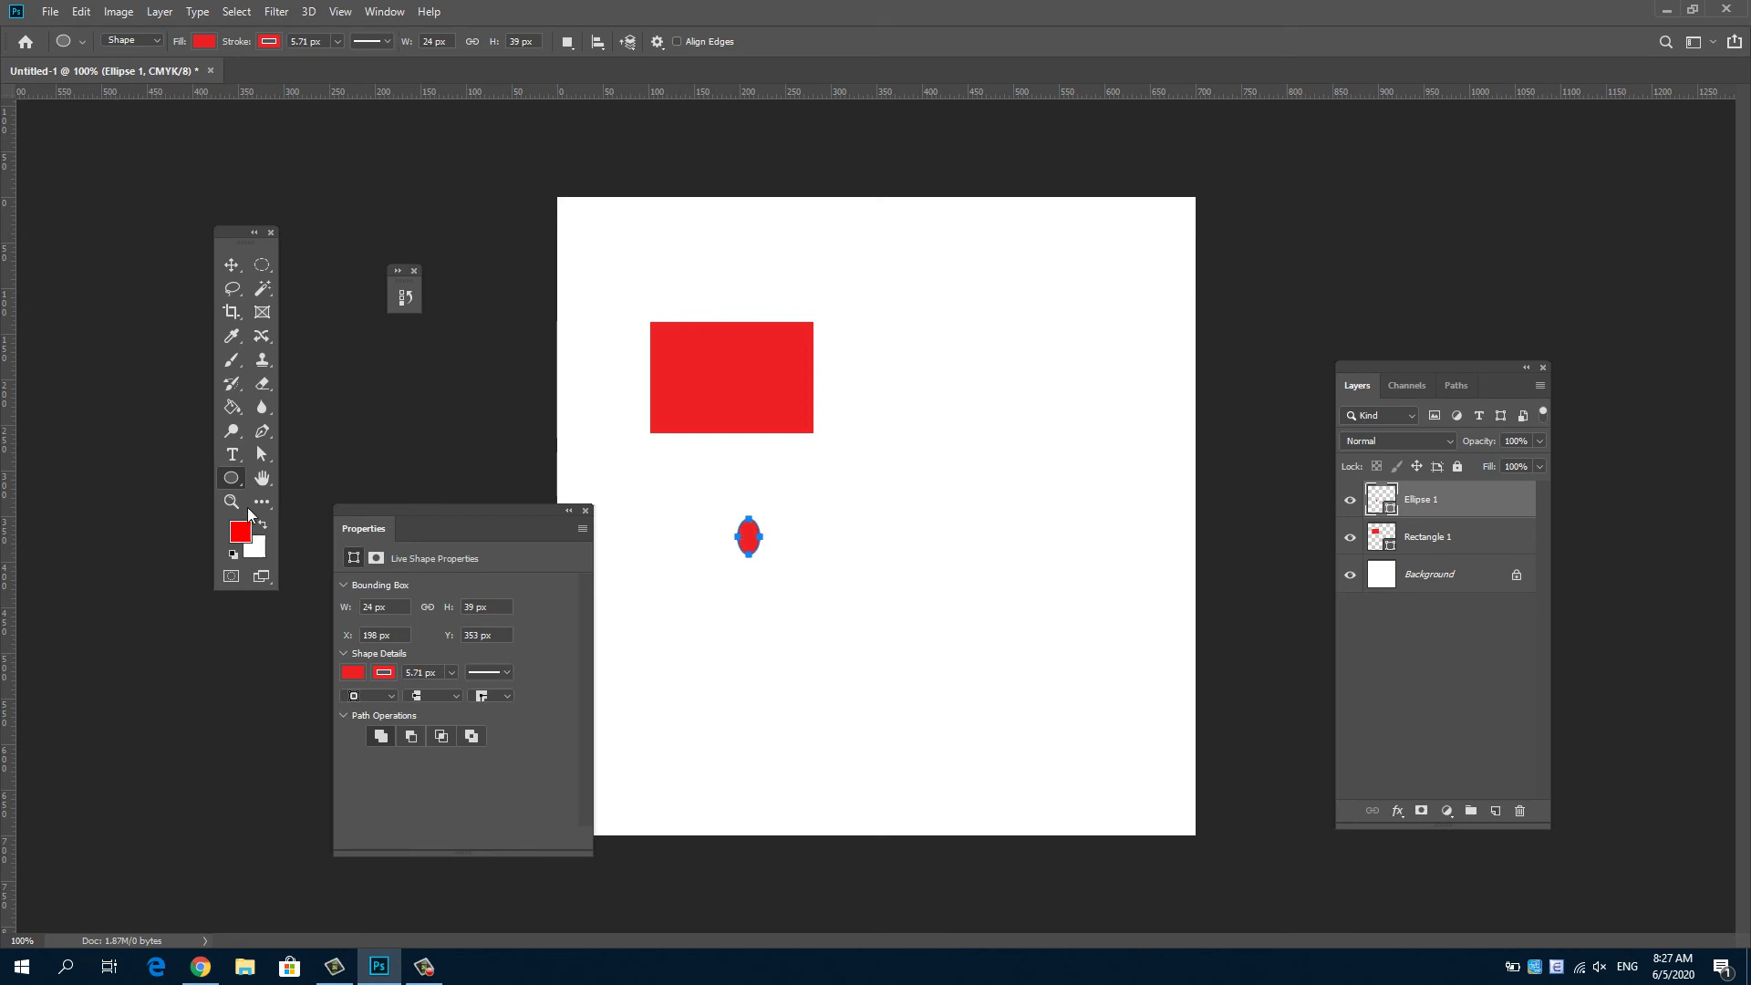
Step: Reselect the Rectangle Tool, then make the Hand tool active for panning
right_click(241, 487)
left_click(274, 474)
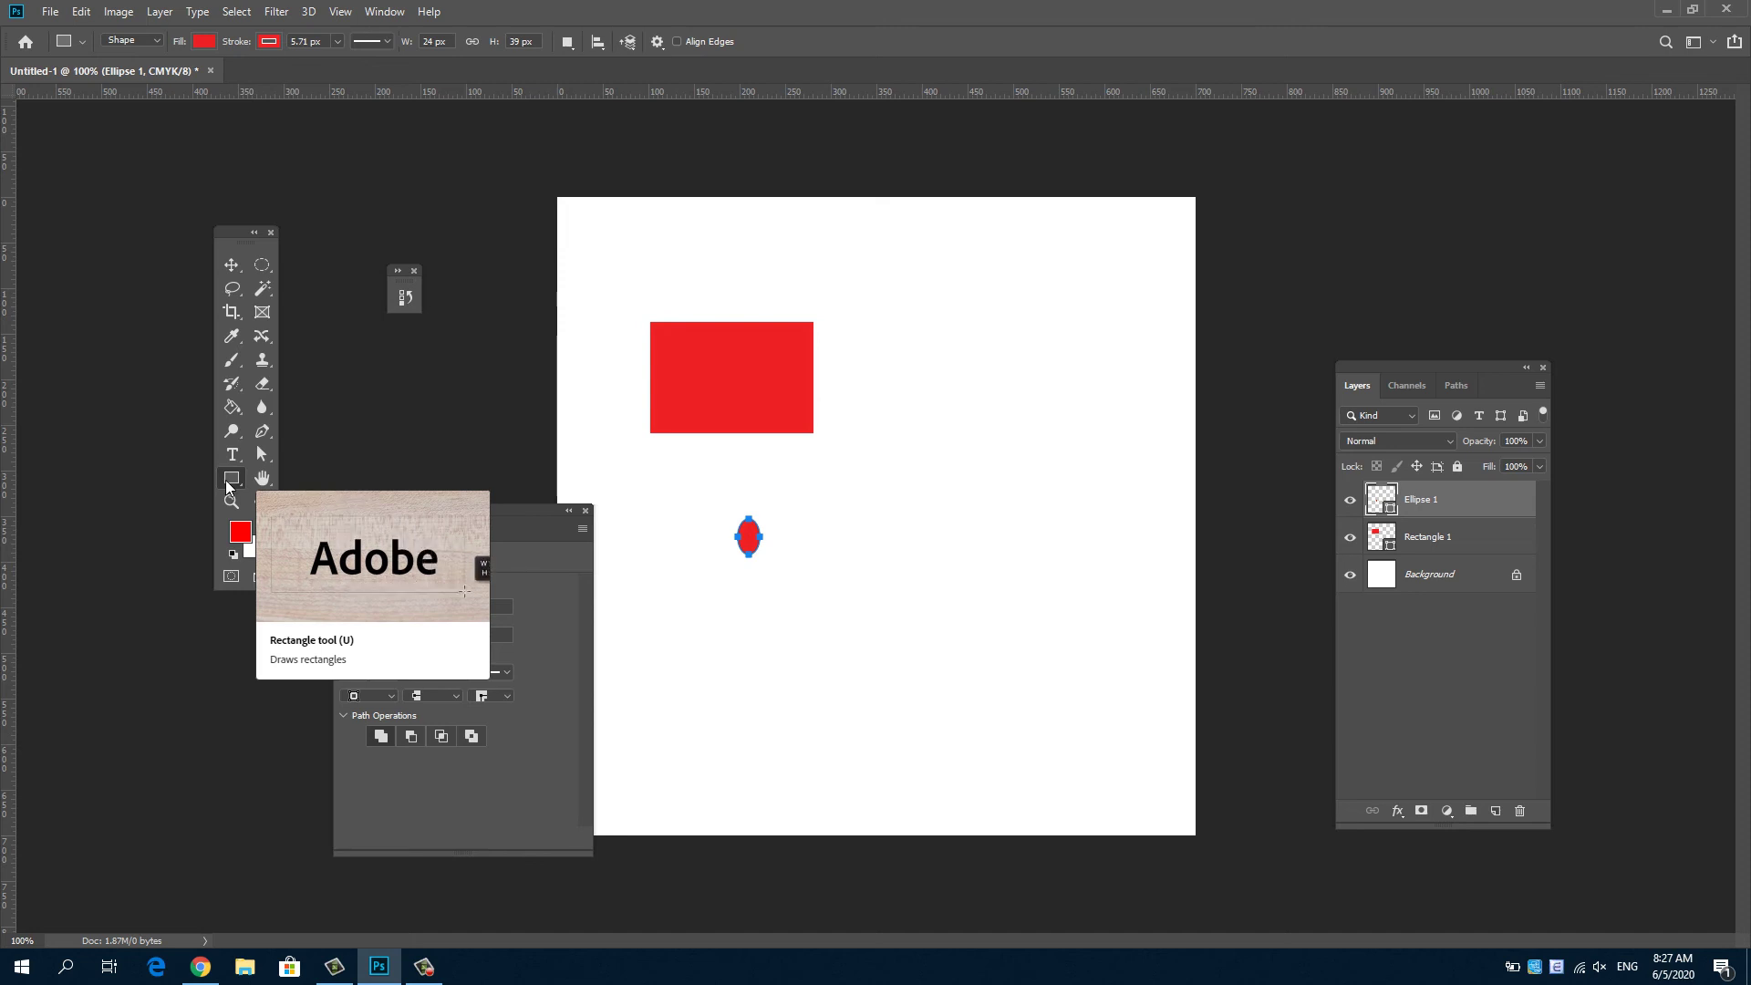
left_click(260, 484)
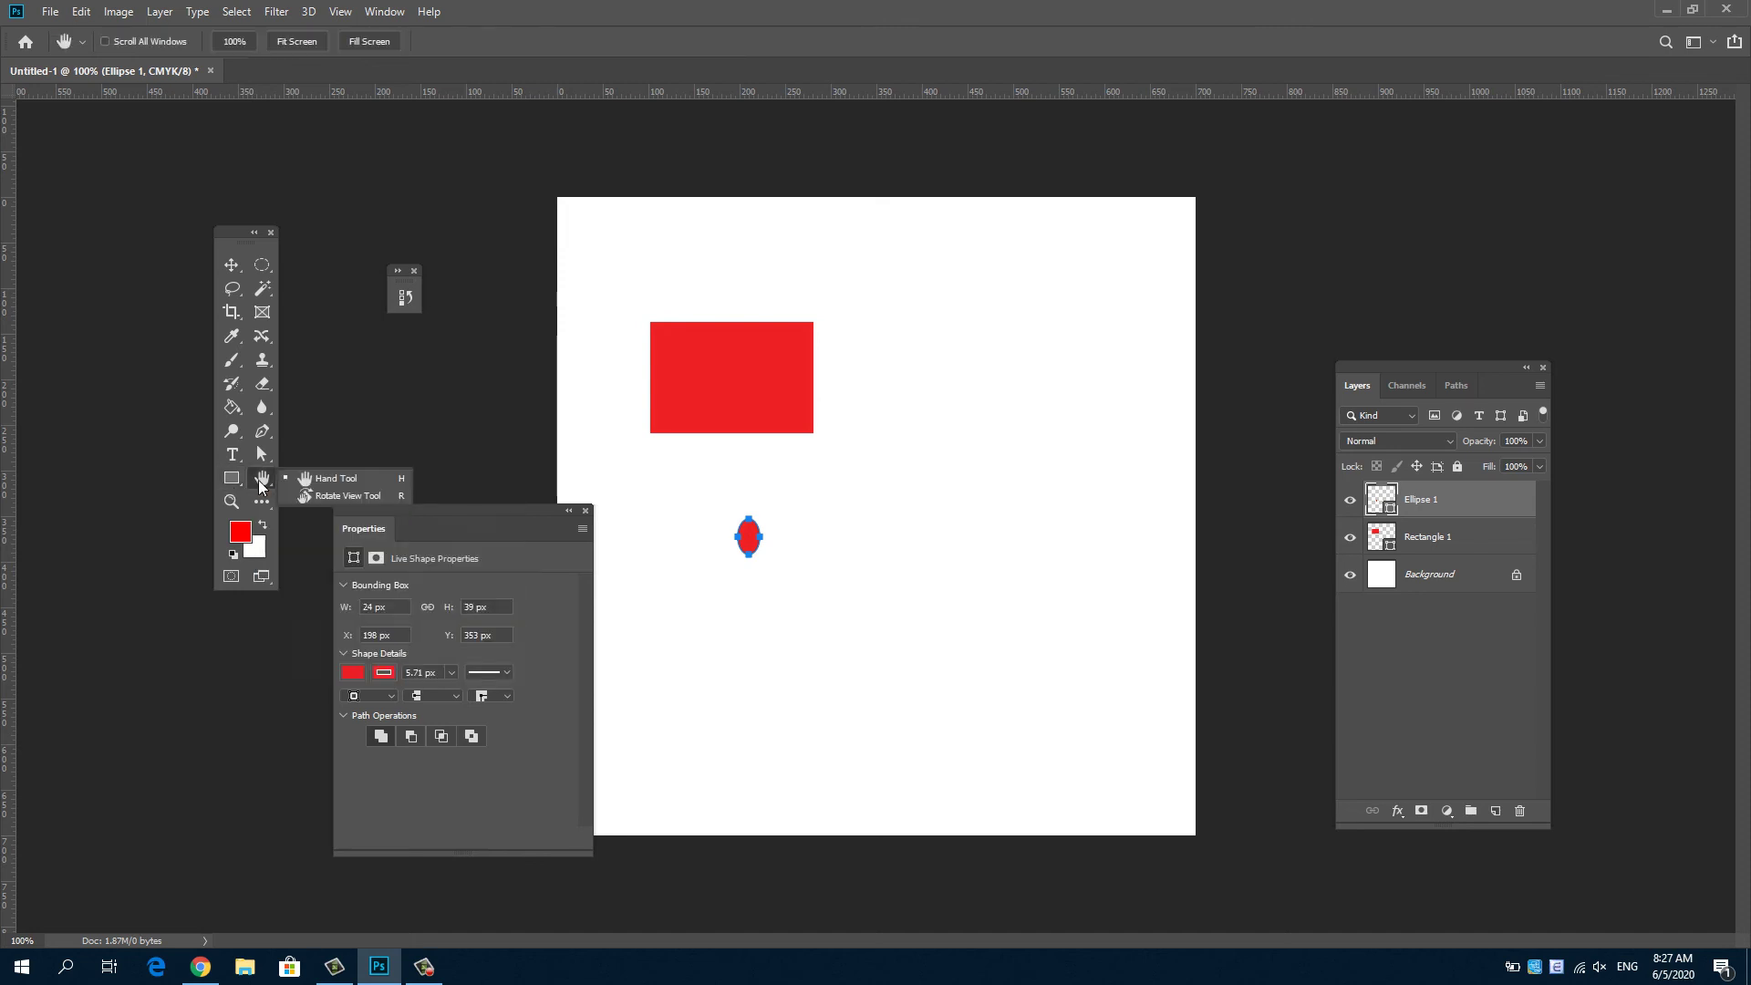
left_click(332, 480)
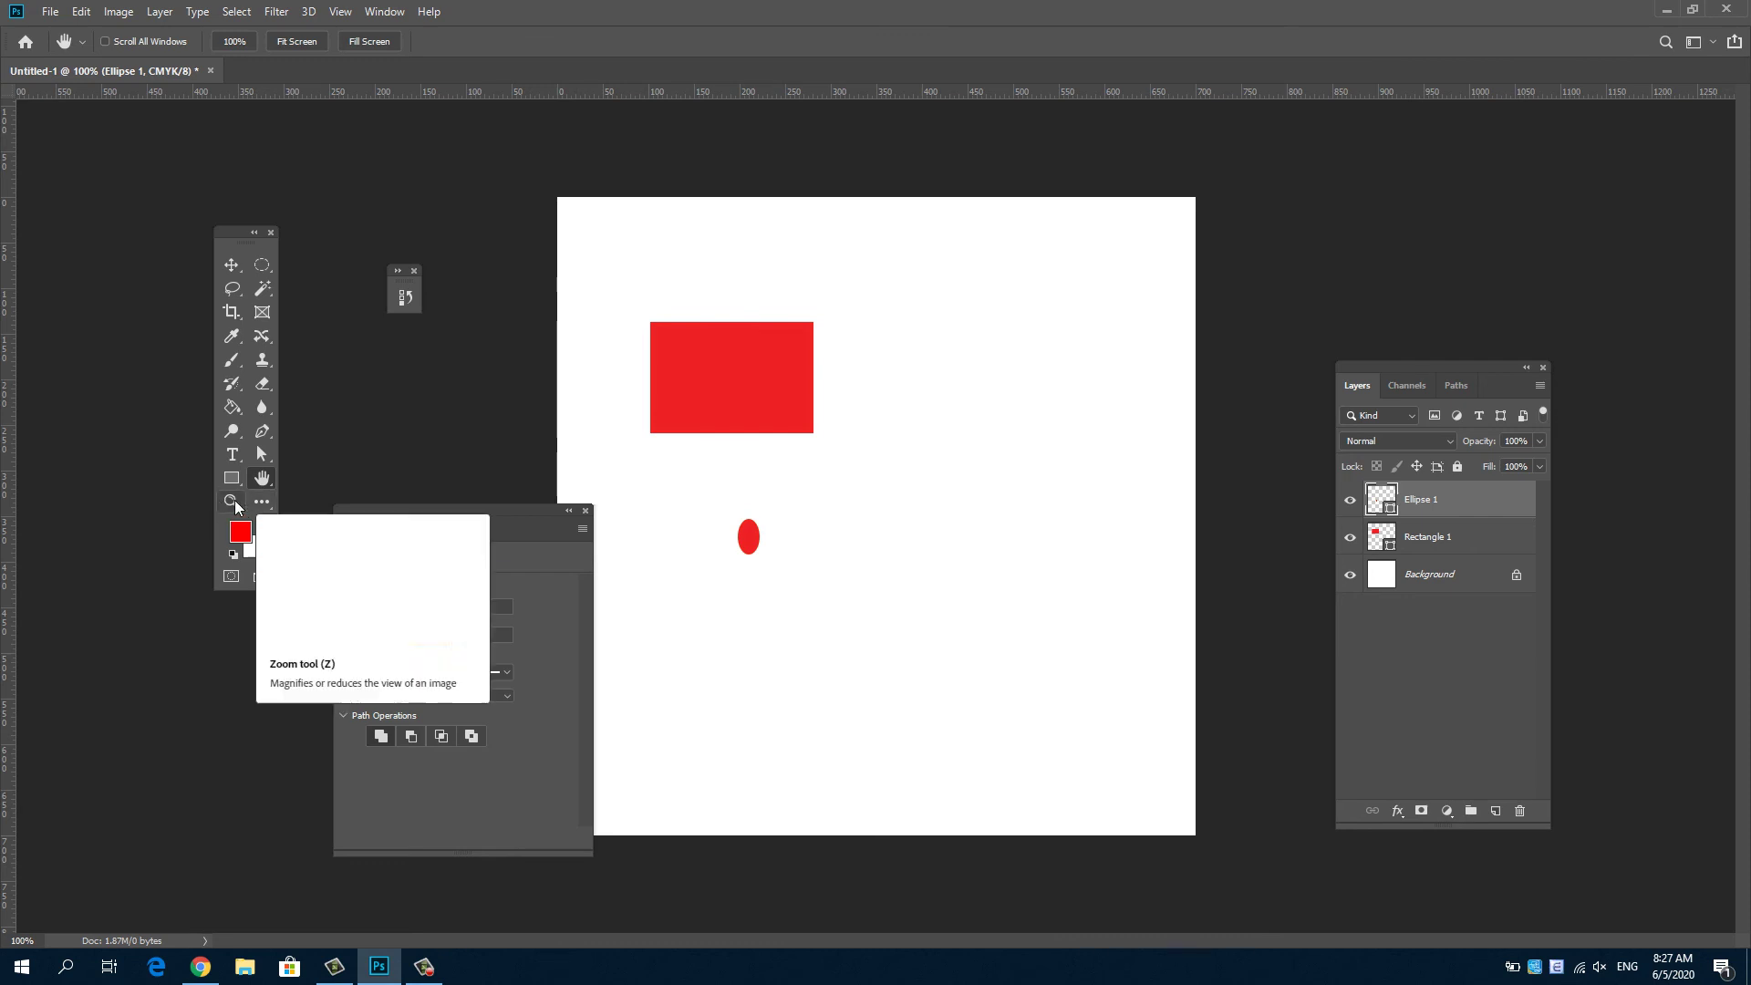
mouse_move(231, 501)
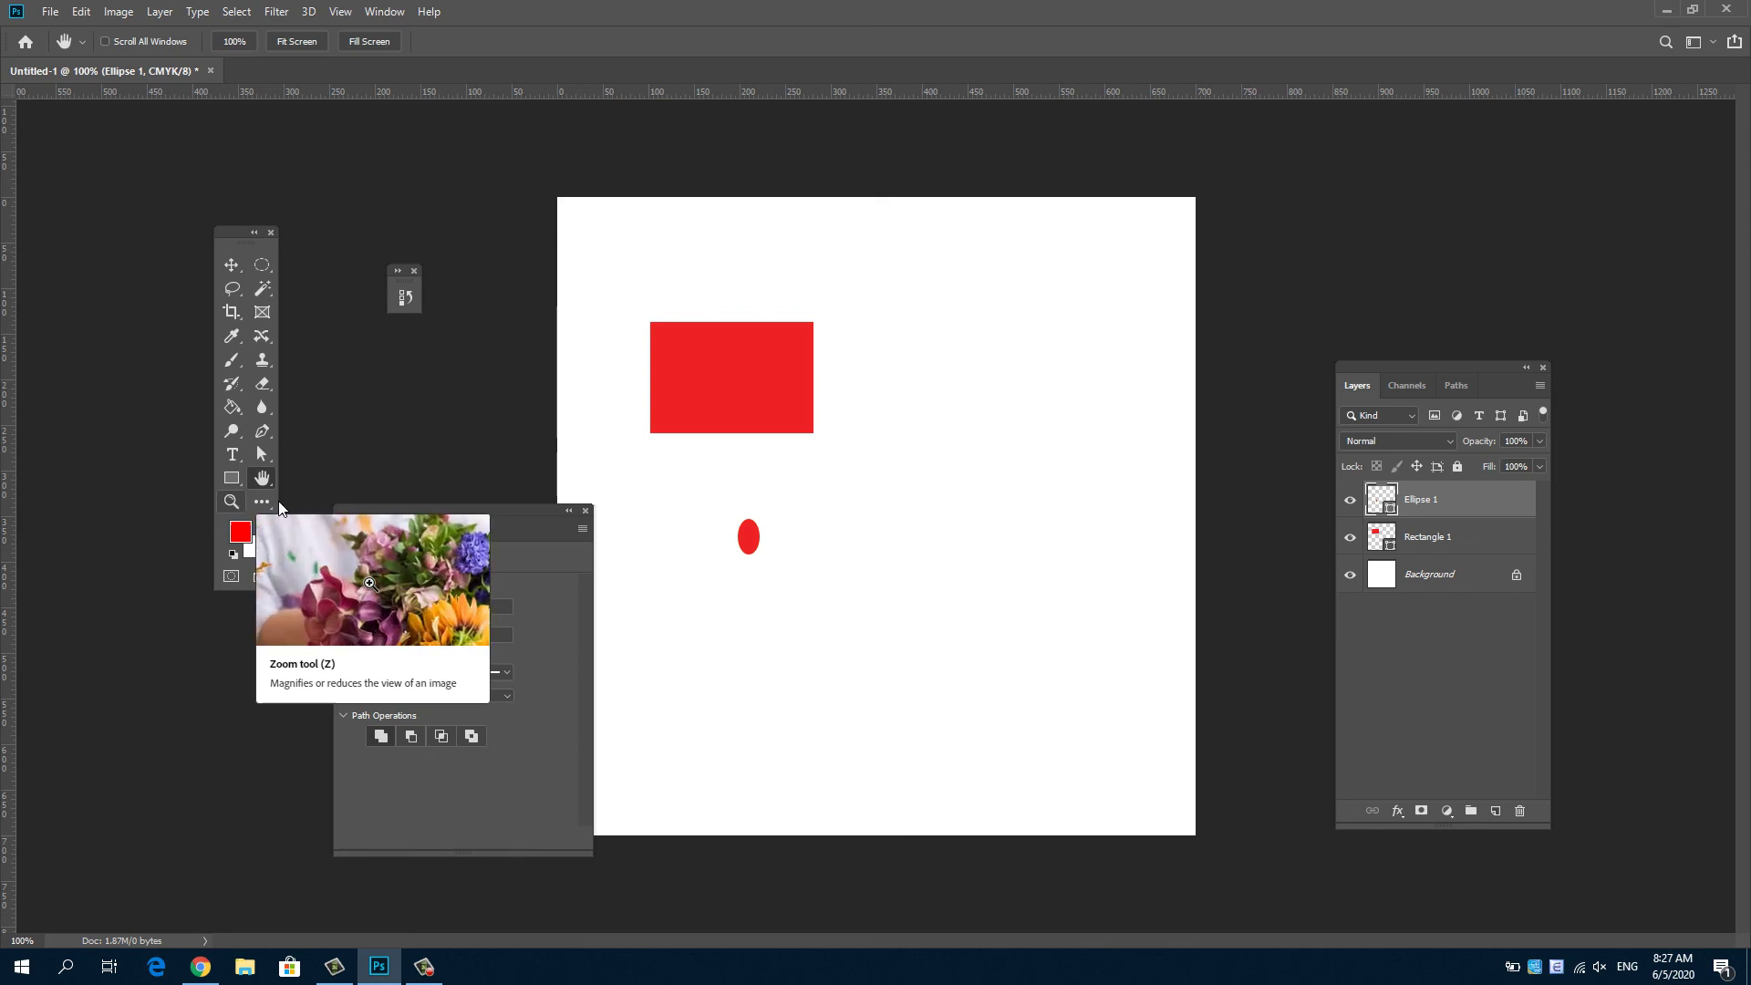
Step: Open the Edit Toolbar customization dialog from the toolbar's ... menu
left_click(255, 501)
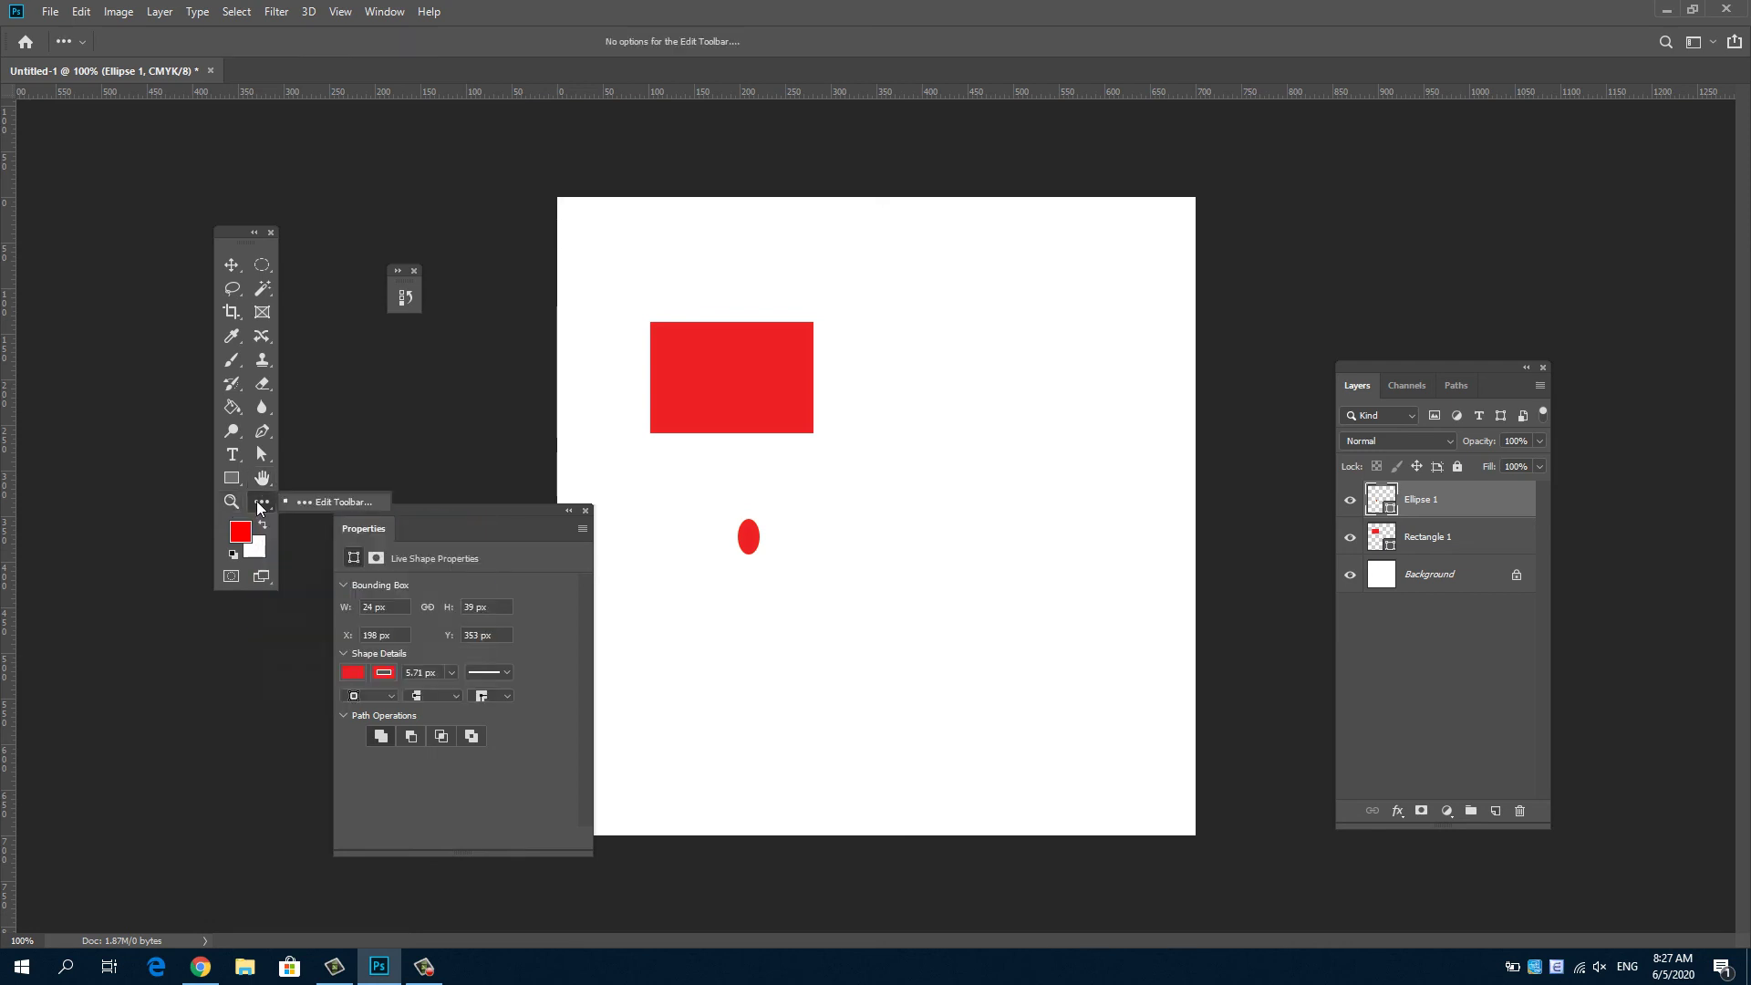
left_click(327, 501)
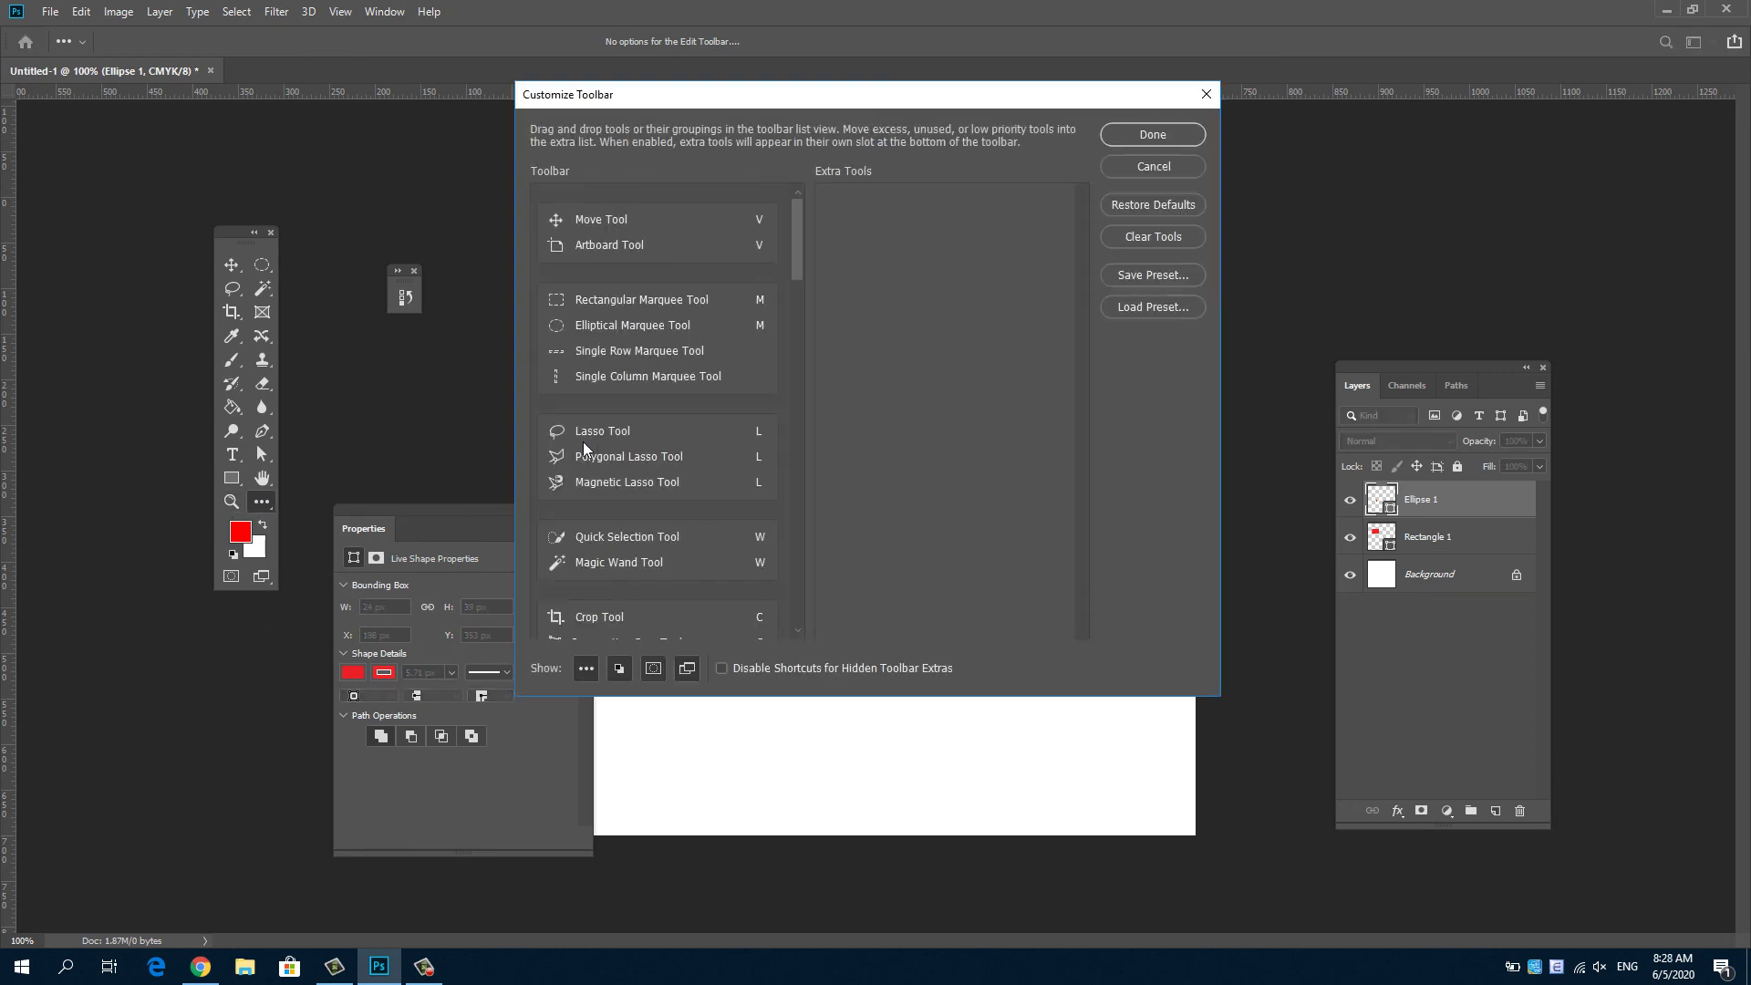
mouse_move(796, 239)
left_mouse_down()
mouse_move(786, 599)
mouse_move(773, 228)
left_mouse_up()
Step: Toggle the toolbox to one column and back, move it further left, and cancel customization
left_click(254, 232)
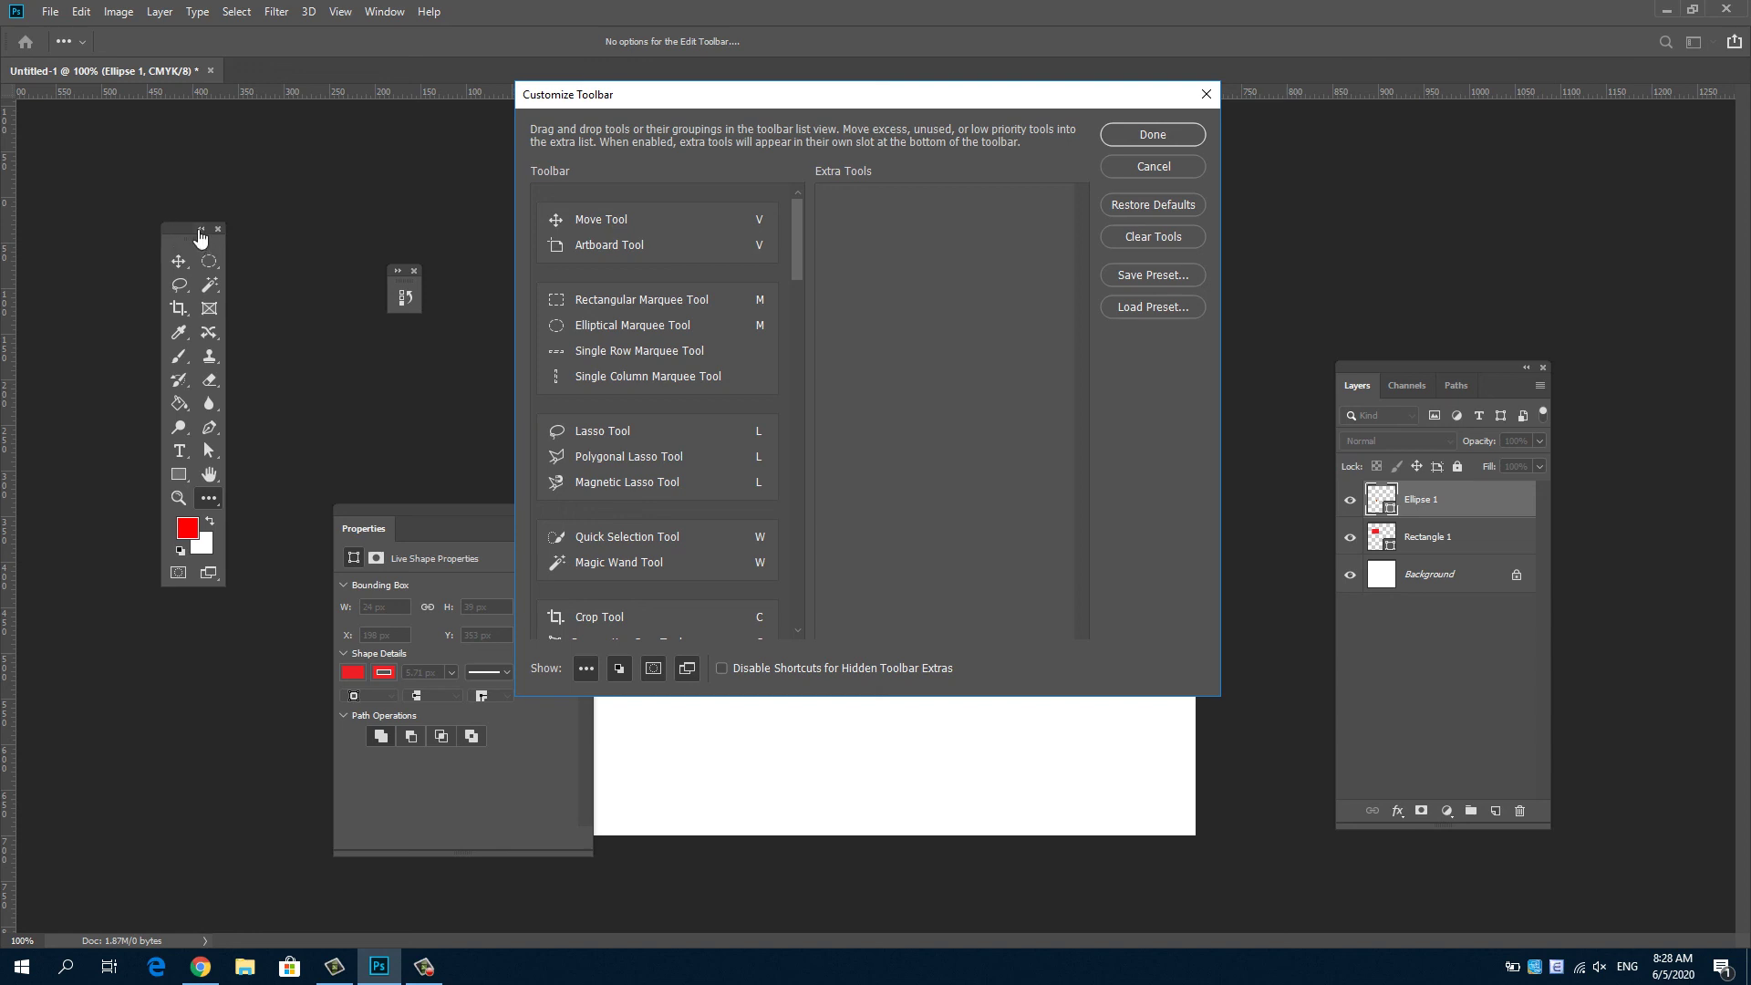
left_click_drag(187, 237, 154, 194)
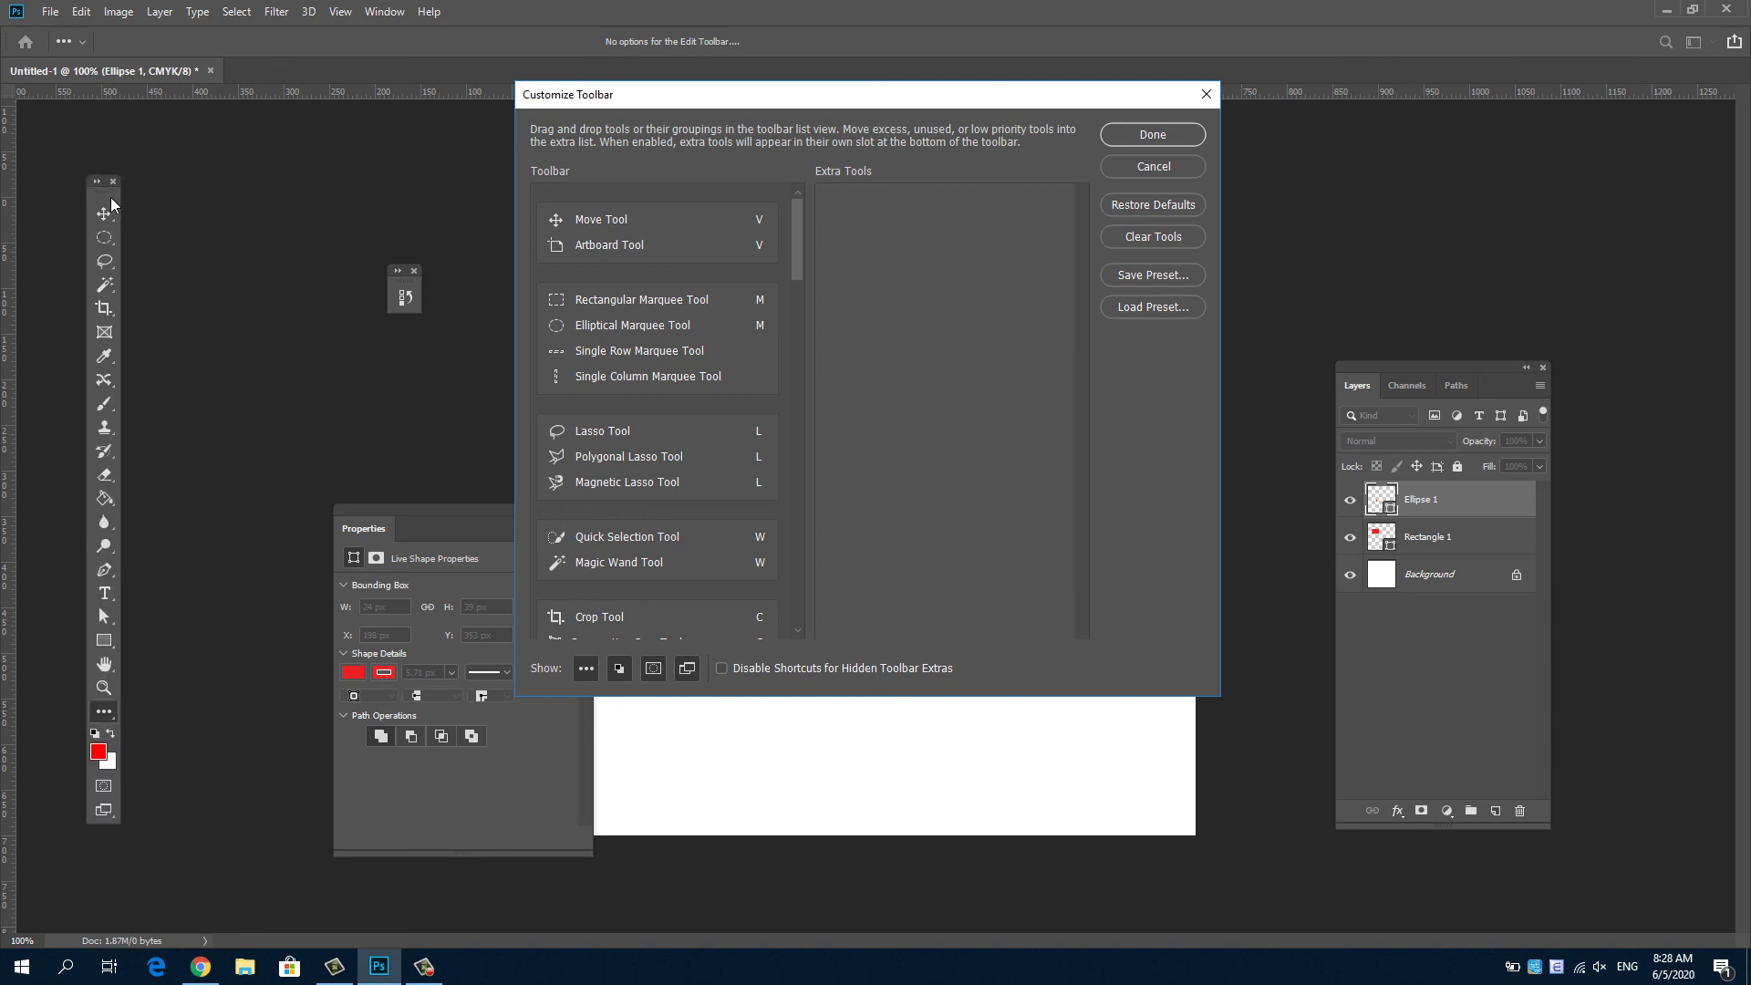
left_click(141, 186)
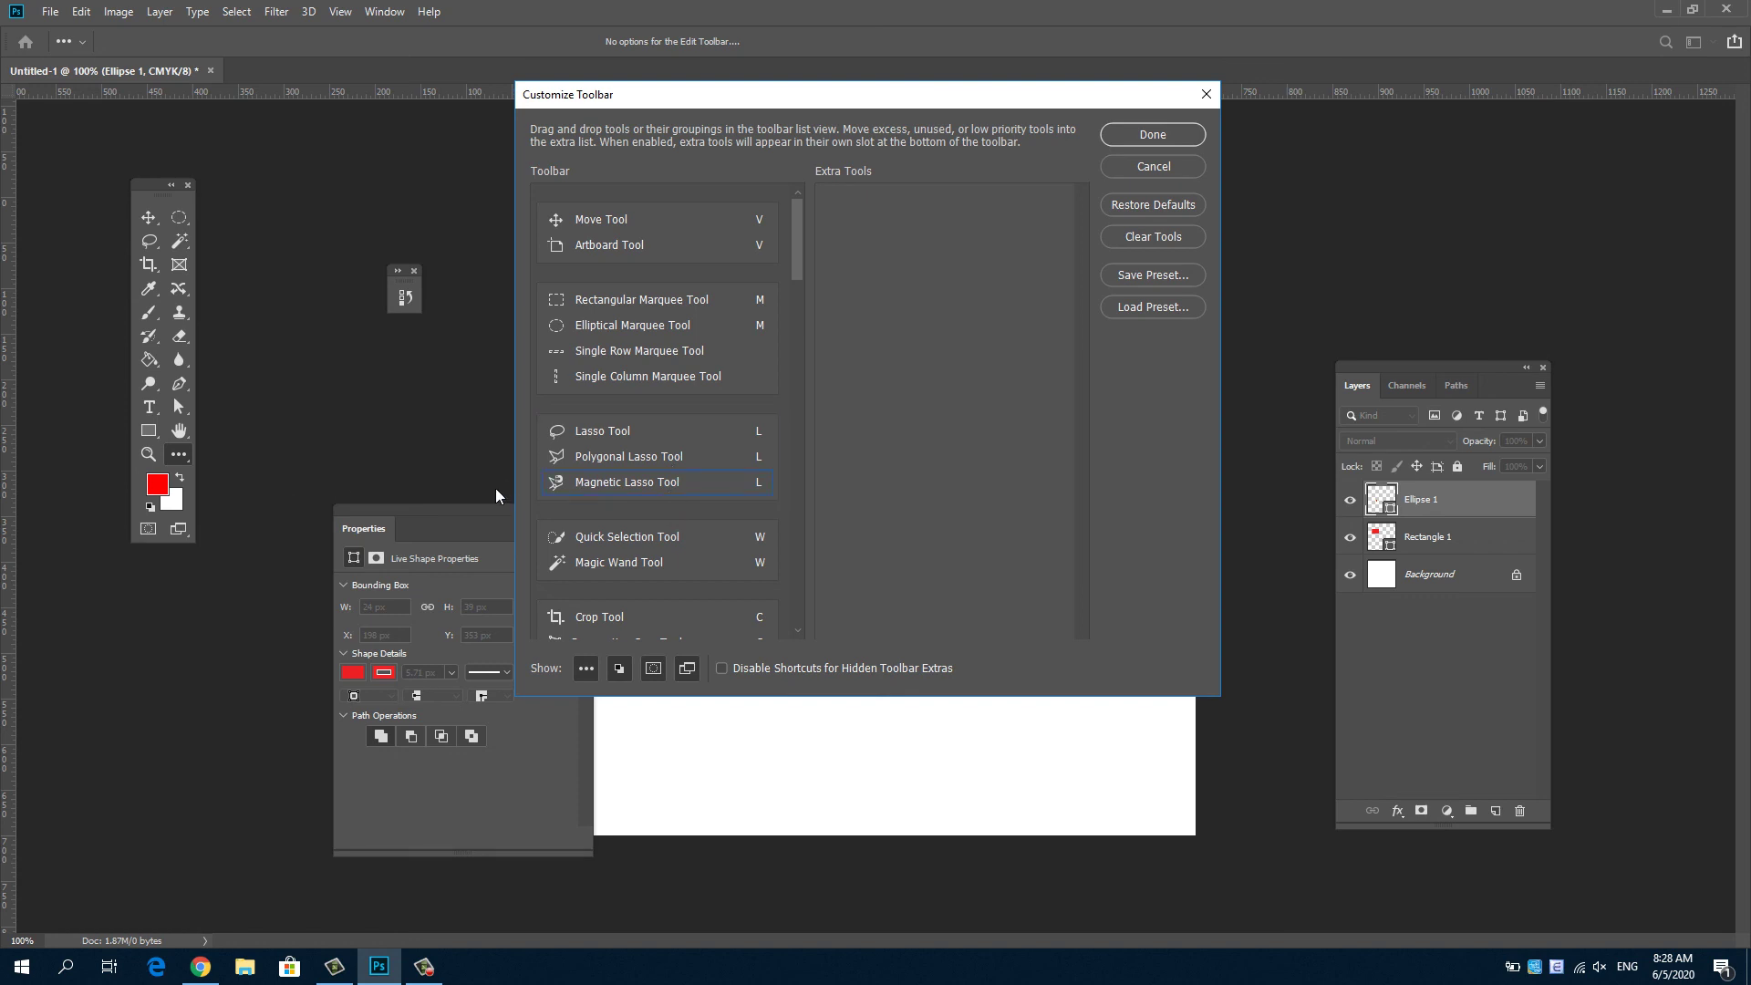
left_click(1127, 168)
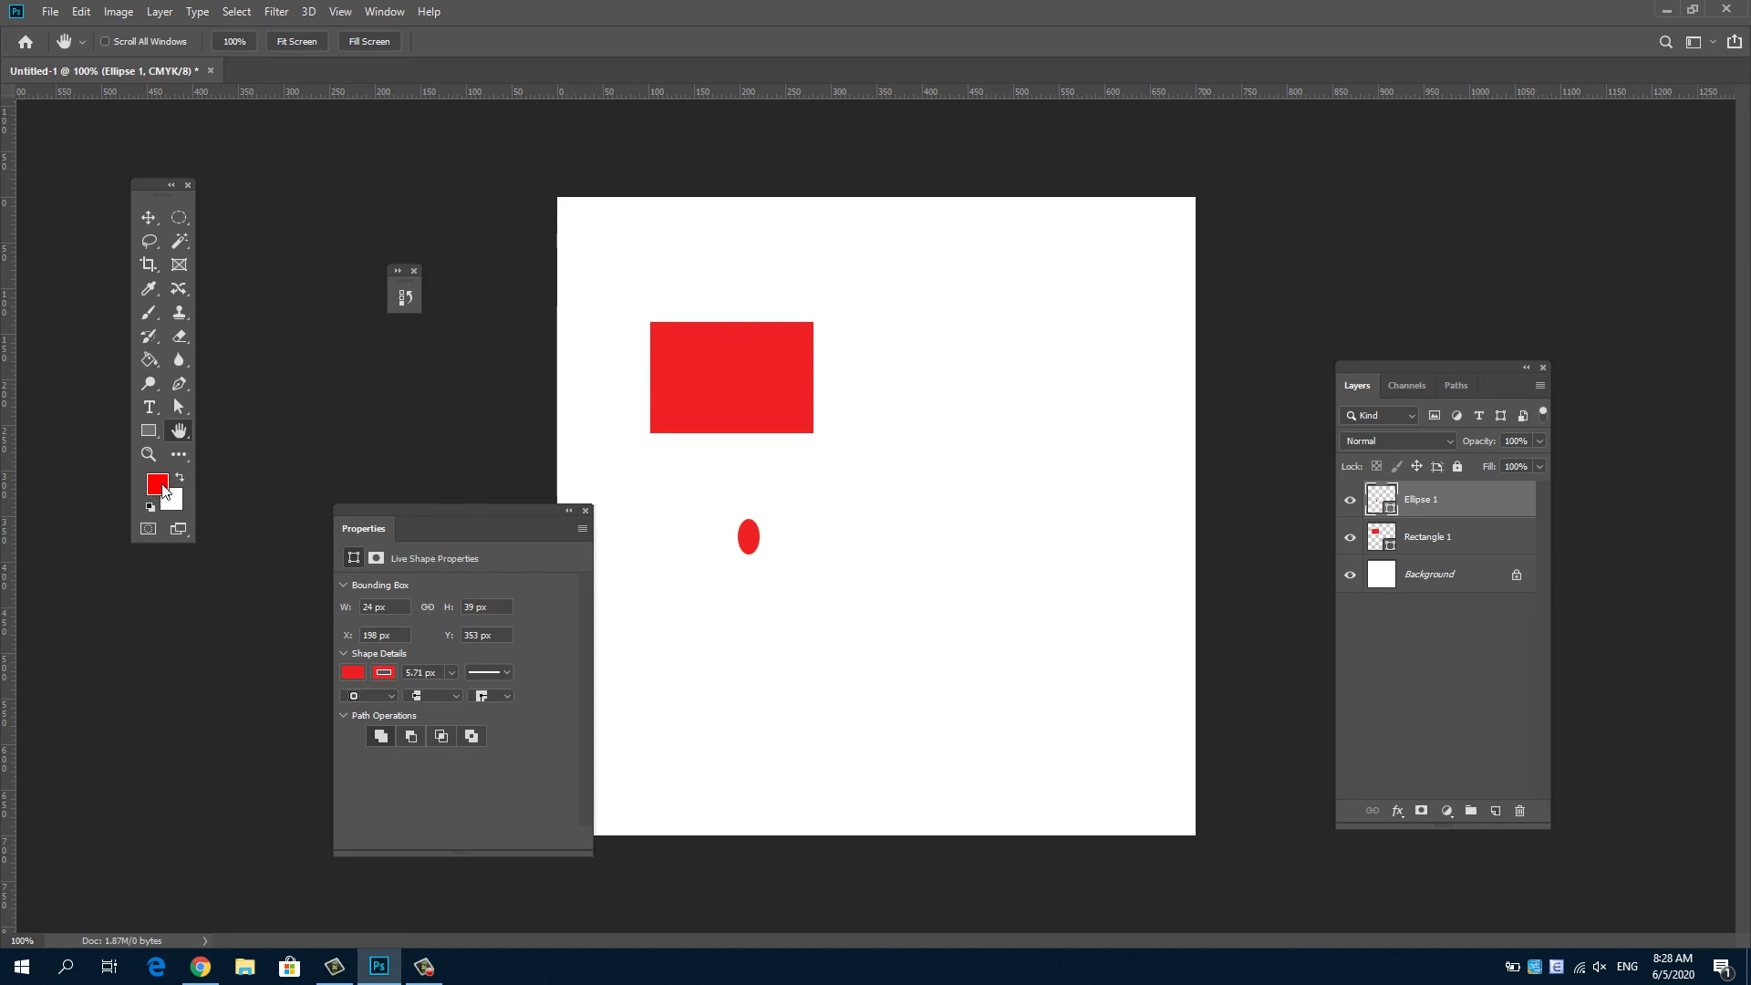
left_click(162, 489)
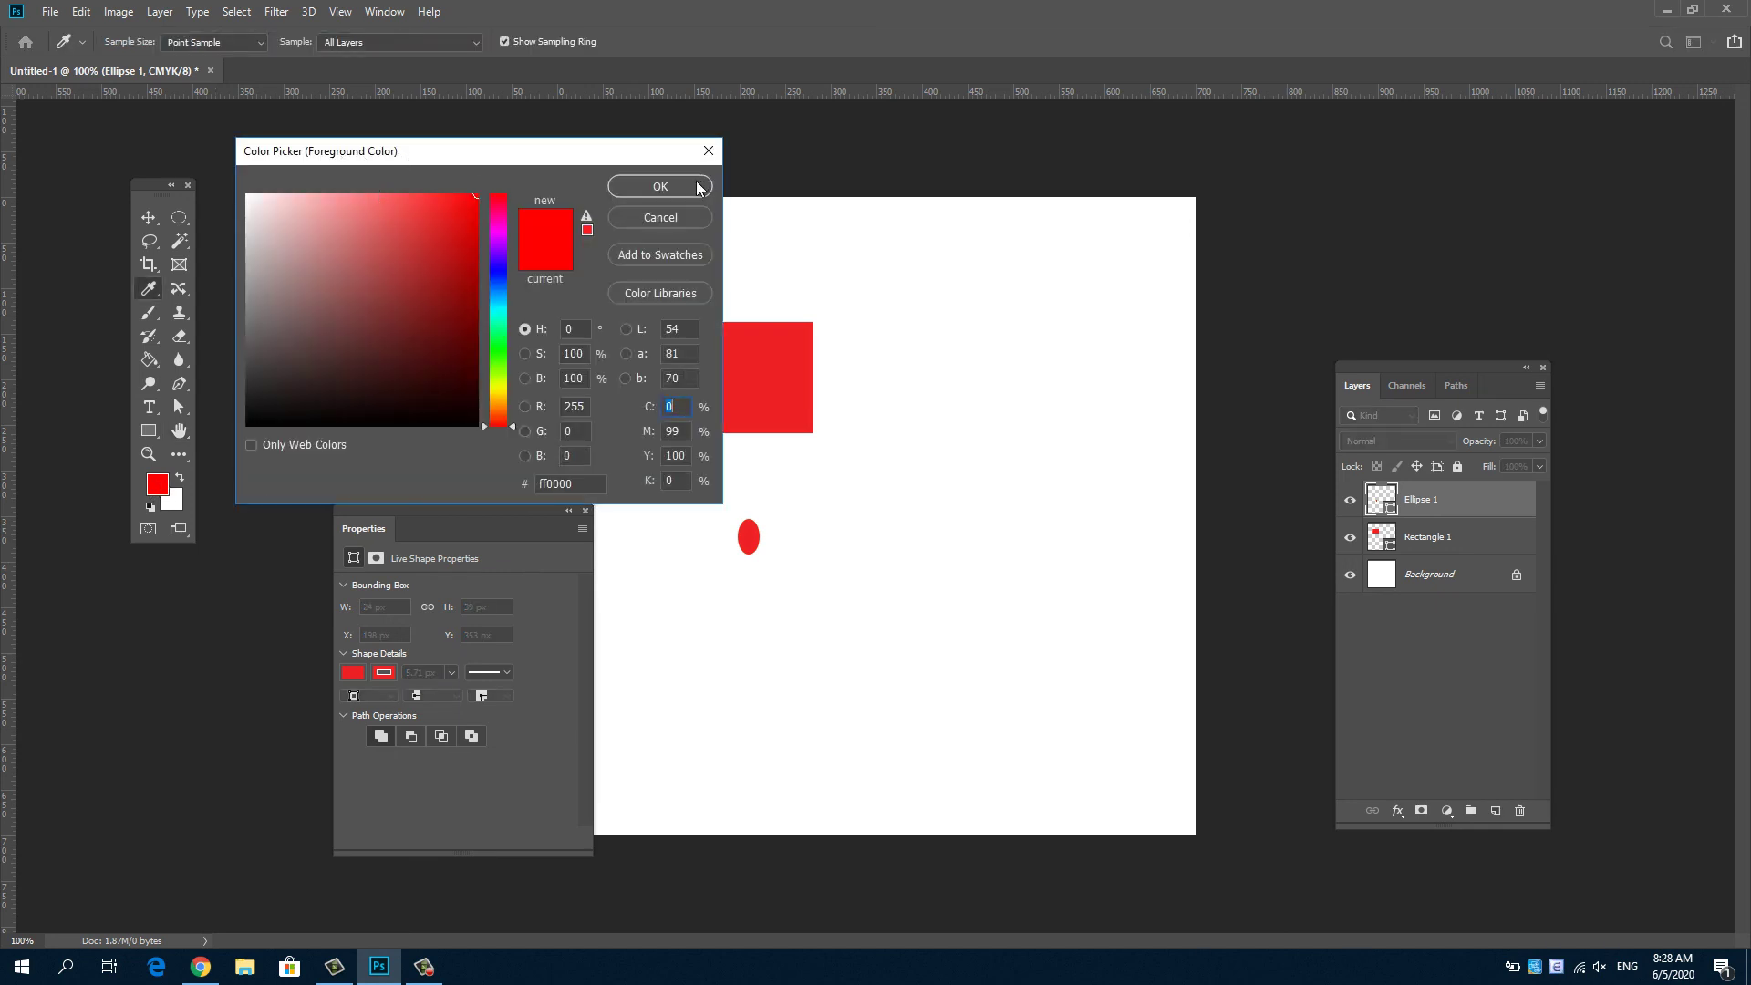
left_click(662, 186)
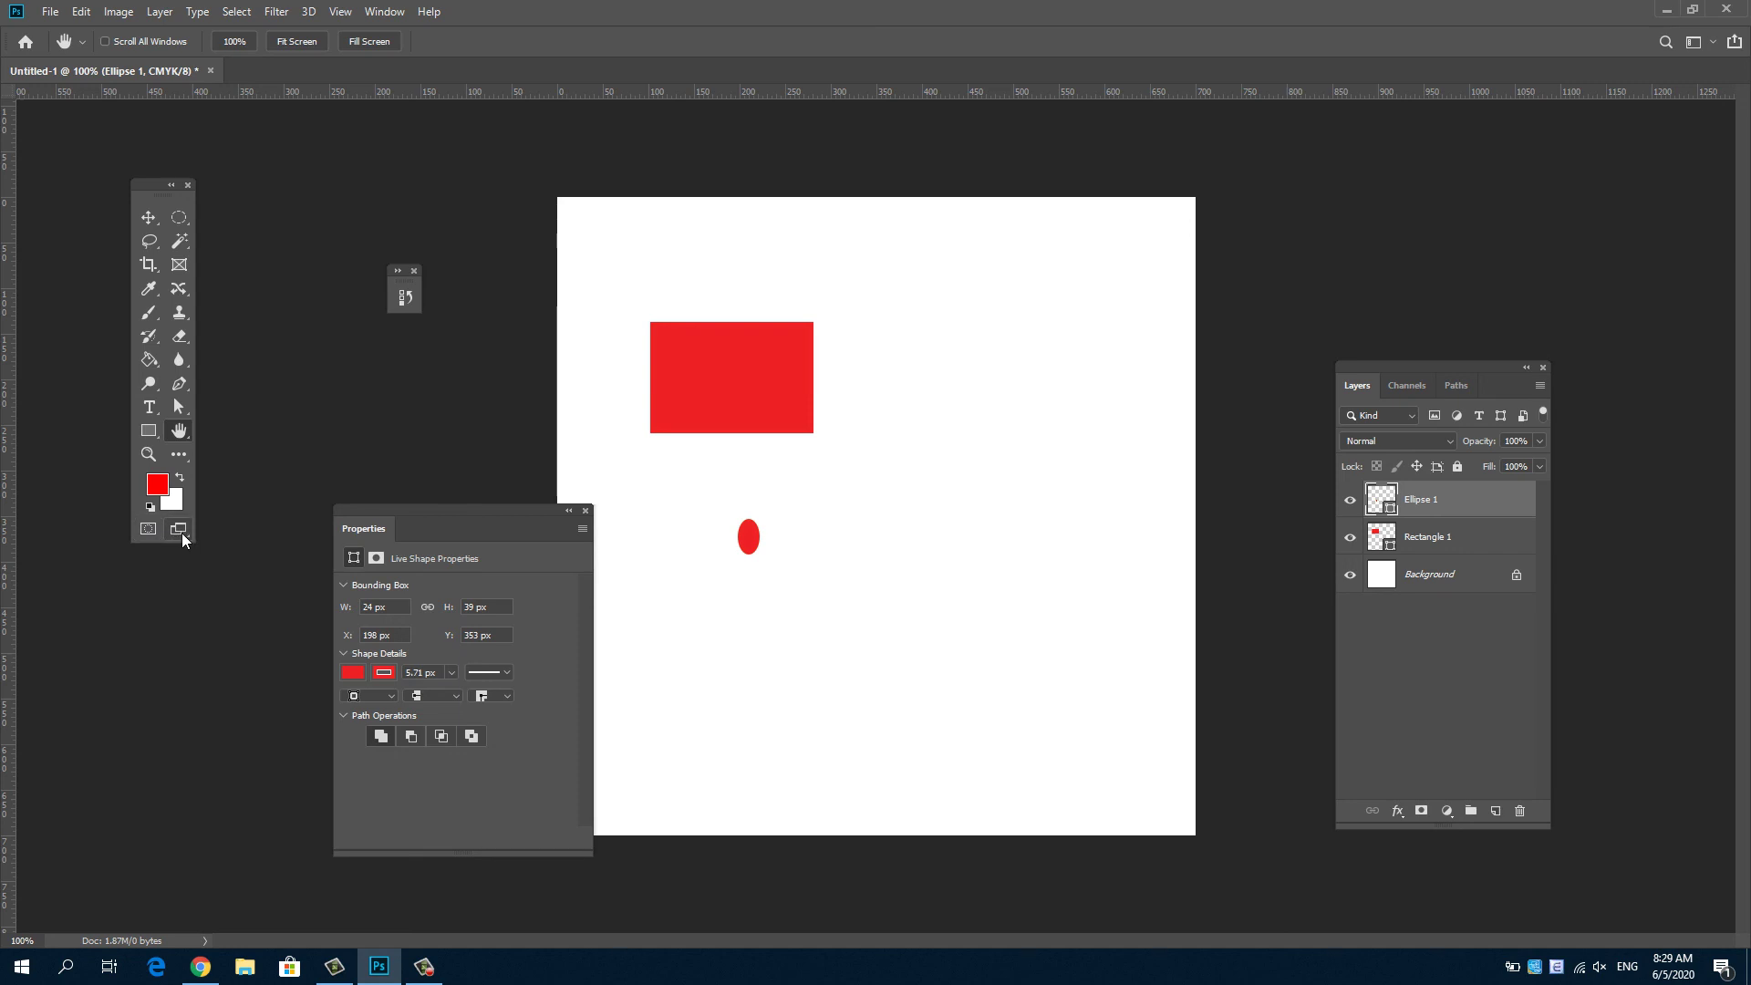
left_click(182, 533)
Step: Enter plain full screen mode and reveal the hidden panels with Tab
left_click(182, 532)
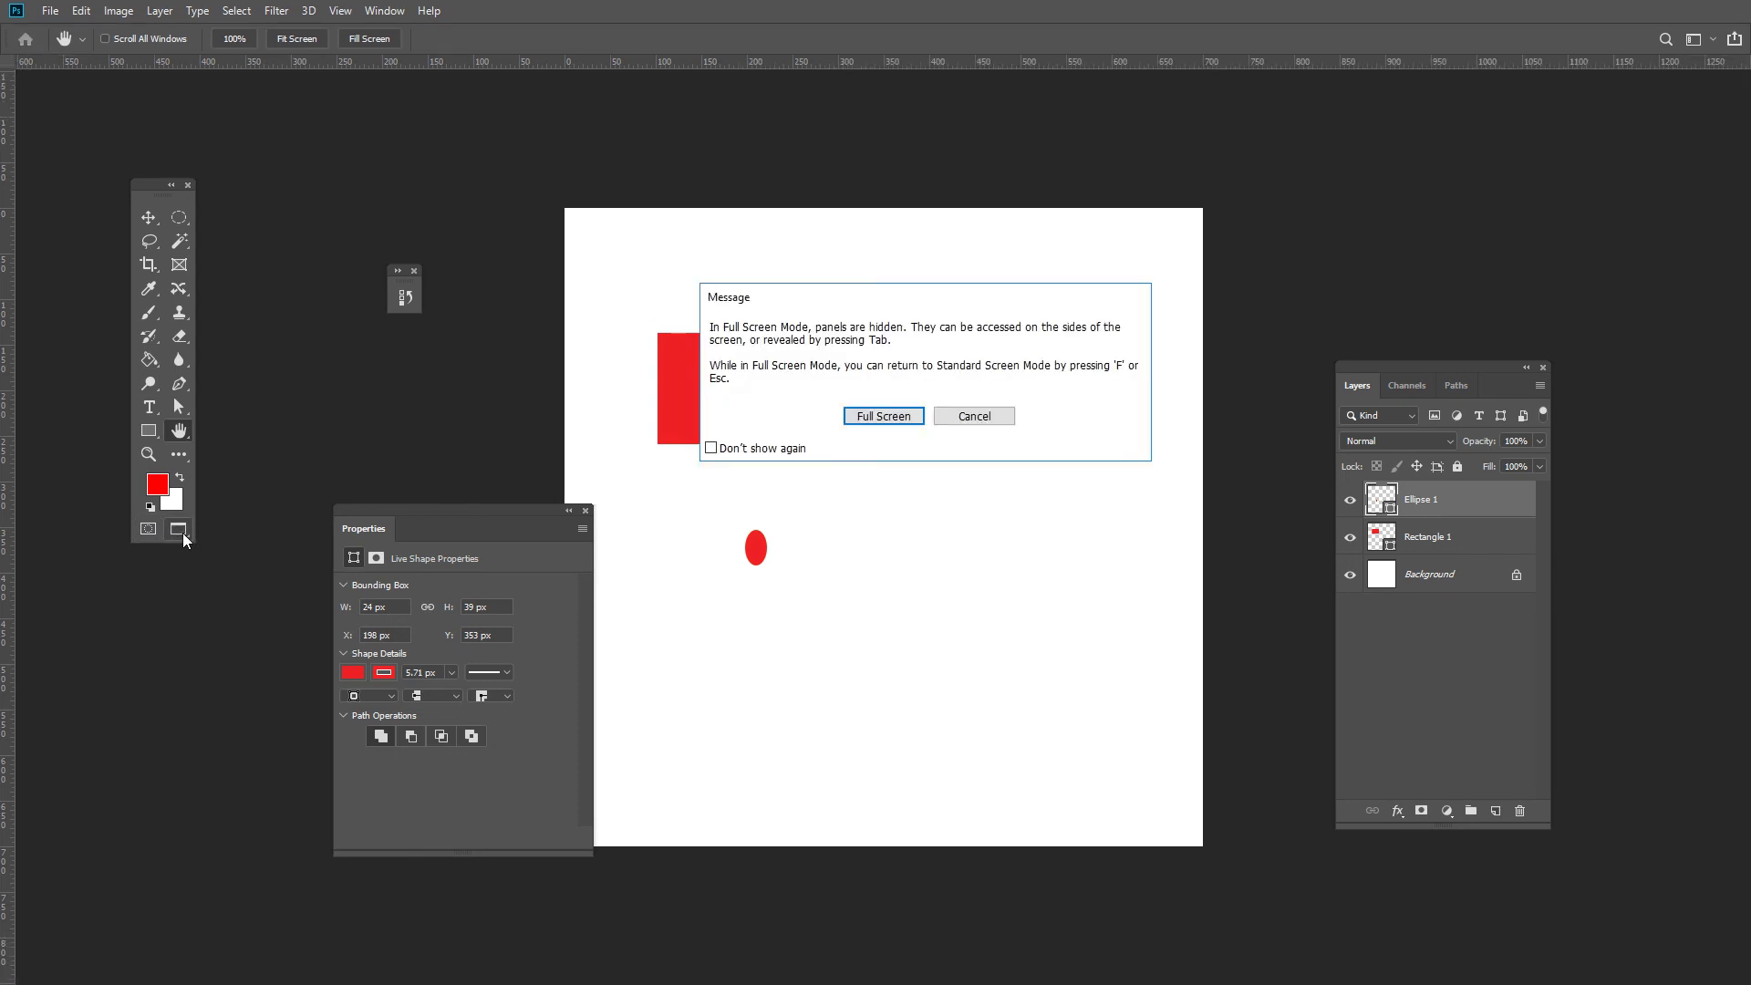
left_click(884, 416)
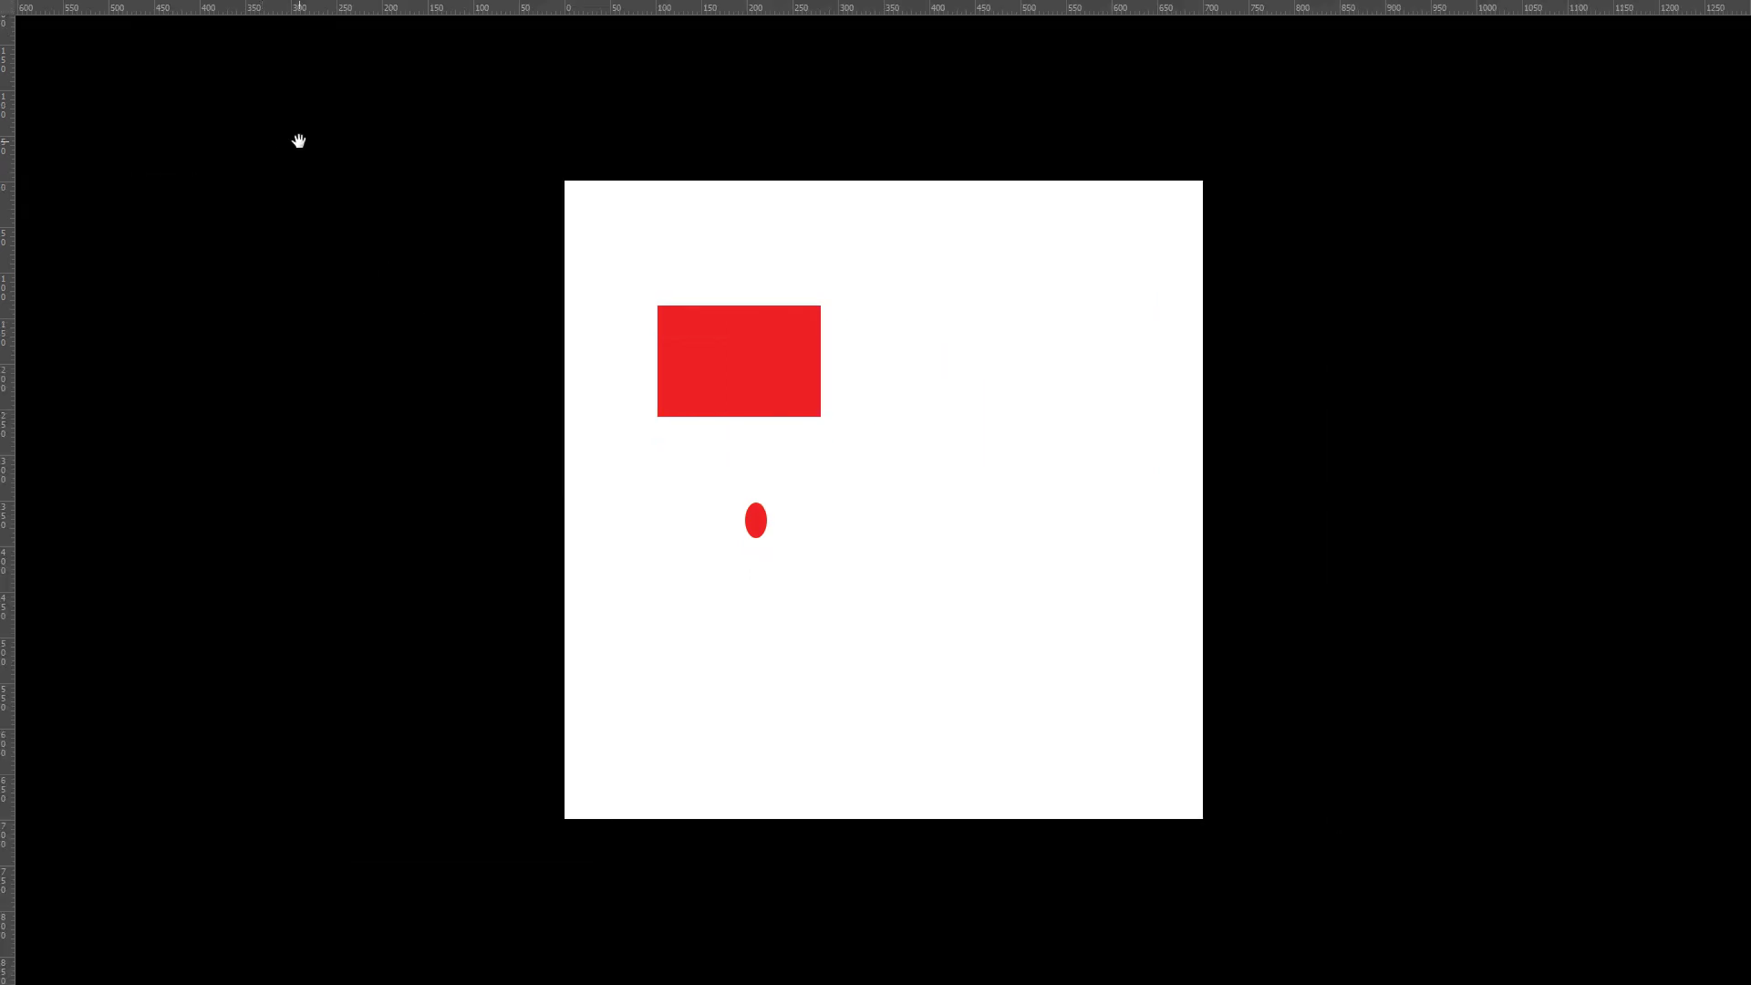
key("Tab")
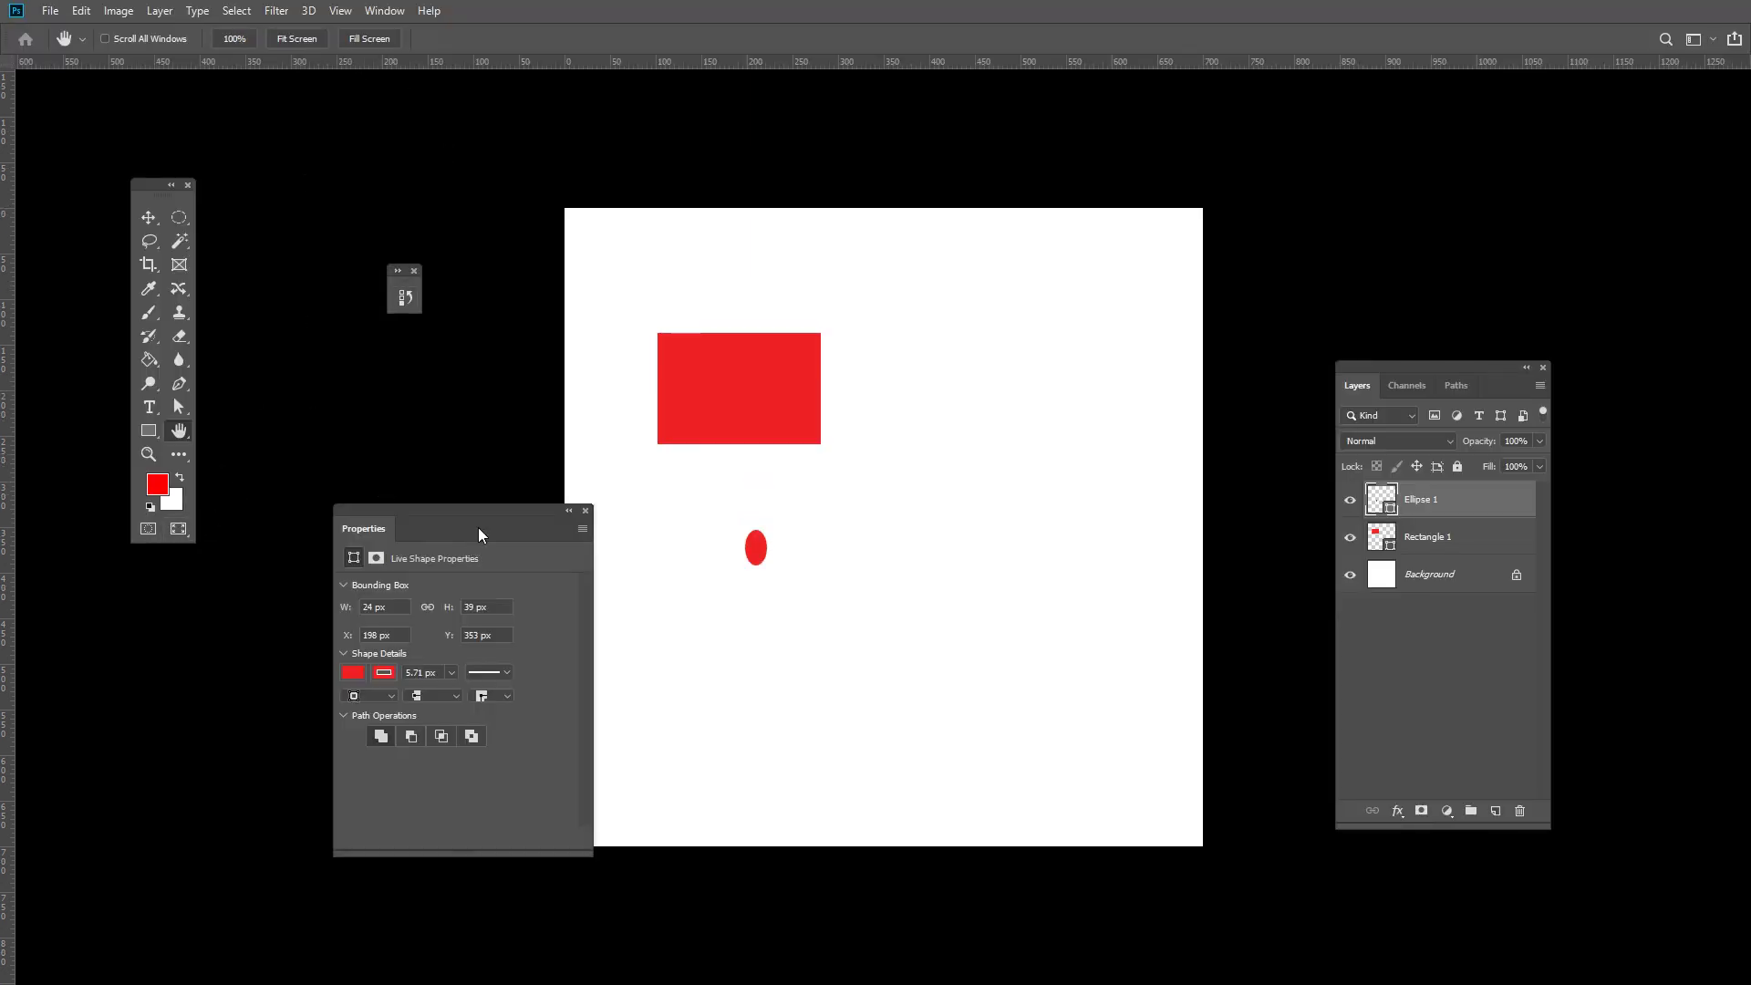
Step: Close the shape Properties panel, return to standard screen mode, and move the toolbox beside the canvas
mouse_move(480, 511)
left_mouse_down()
mouse_move(341, 401)
mouse_move(368, 392)
left_mouse_up()
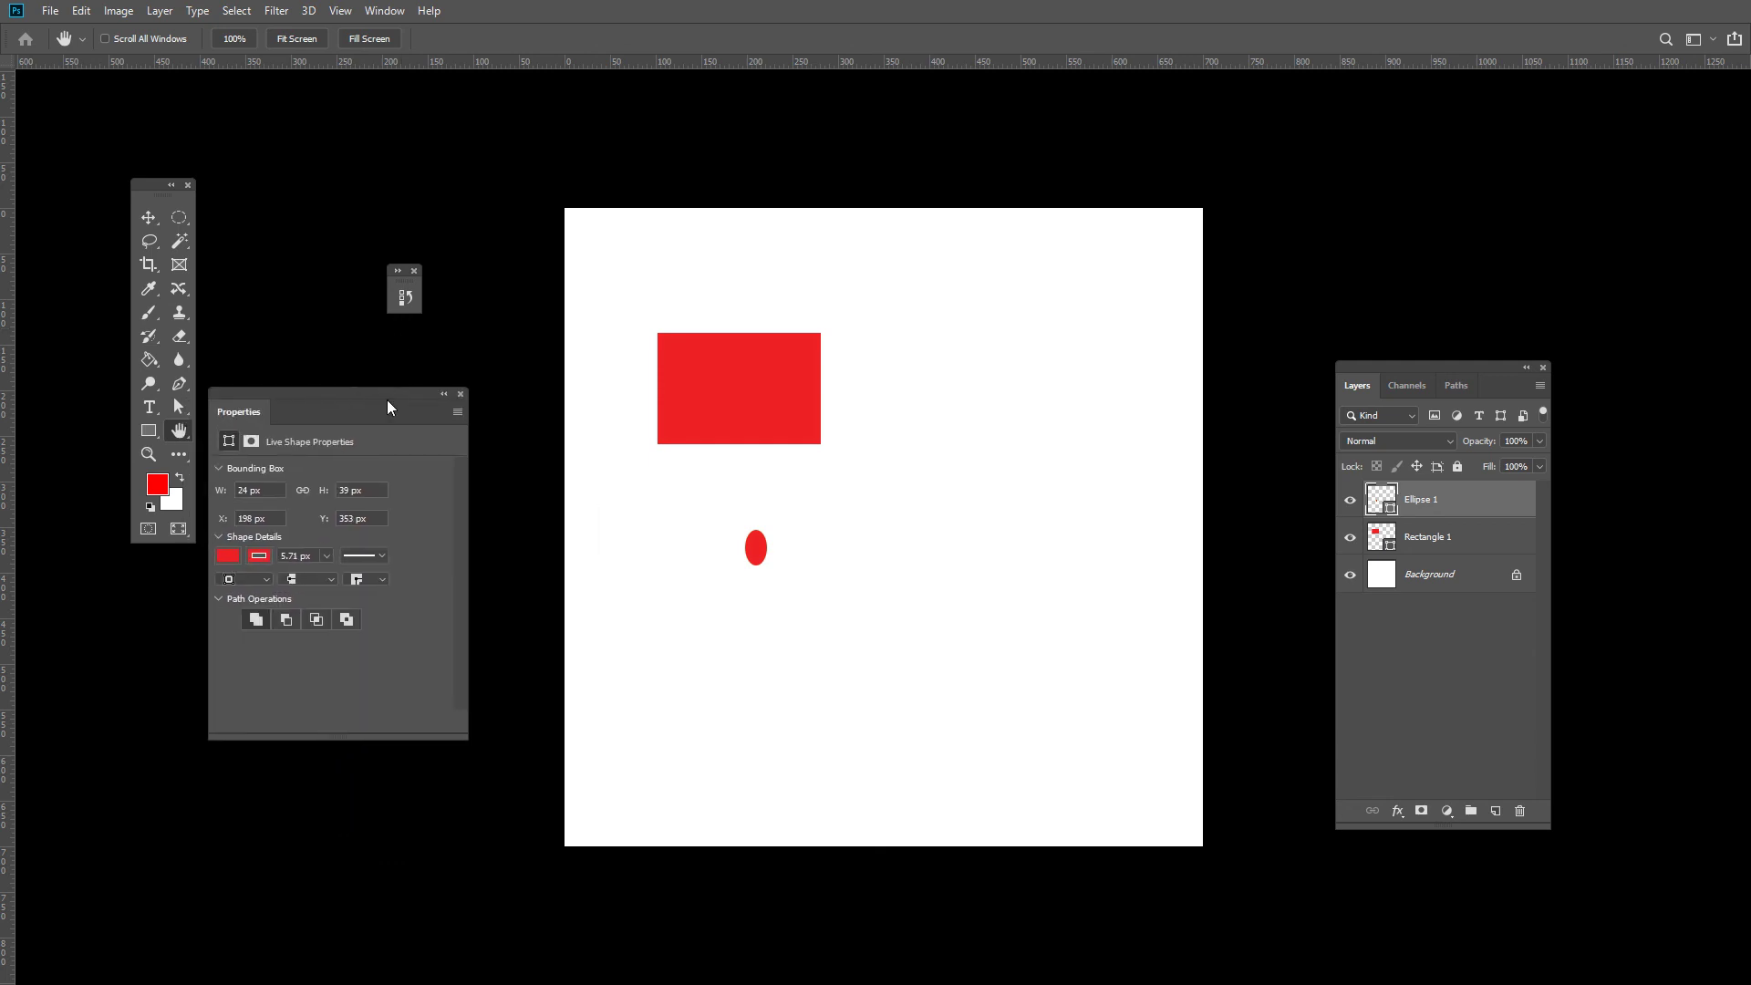
left_click(460, 394)
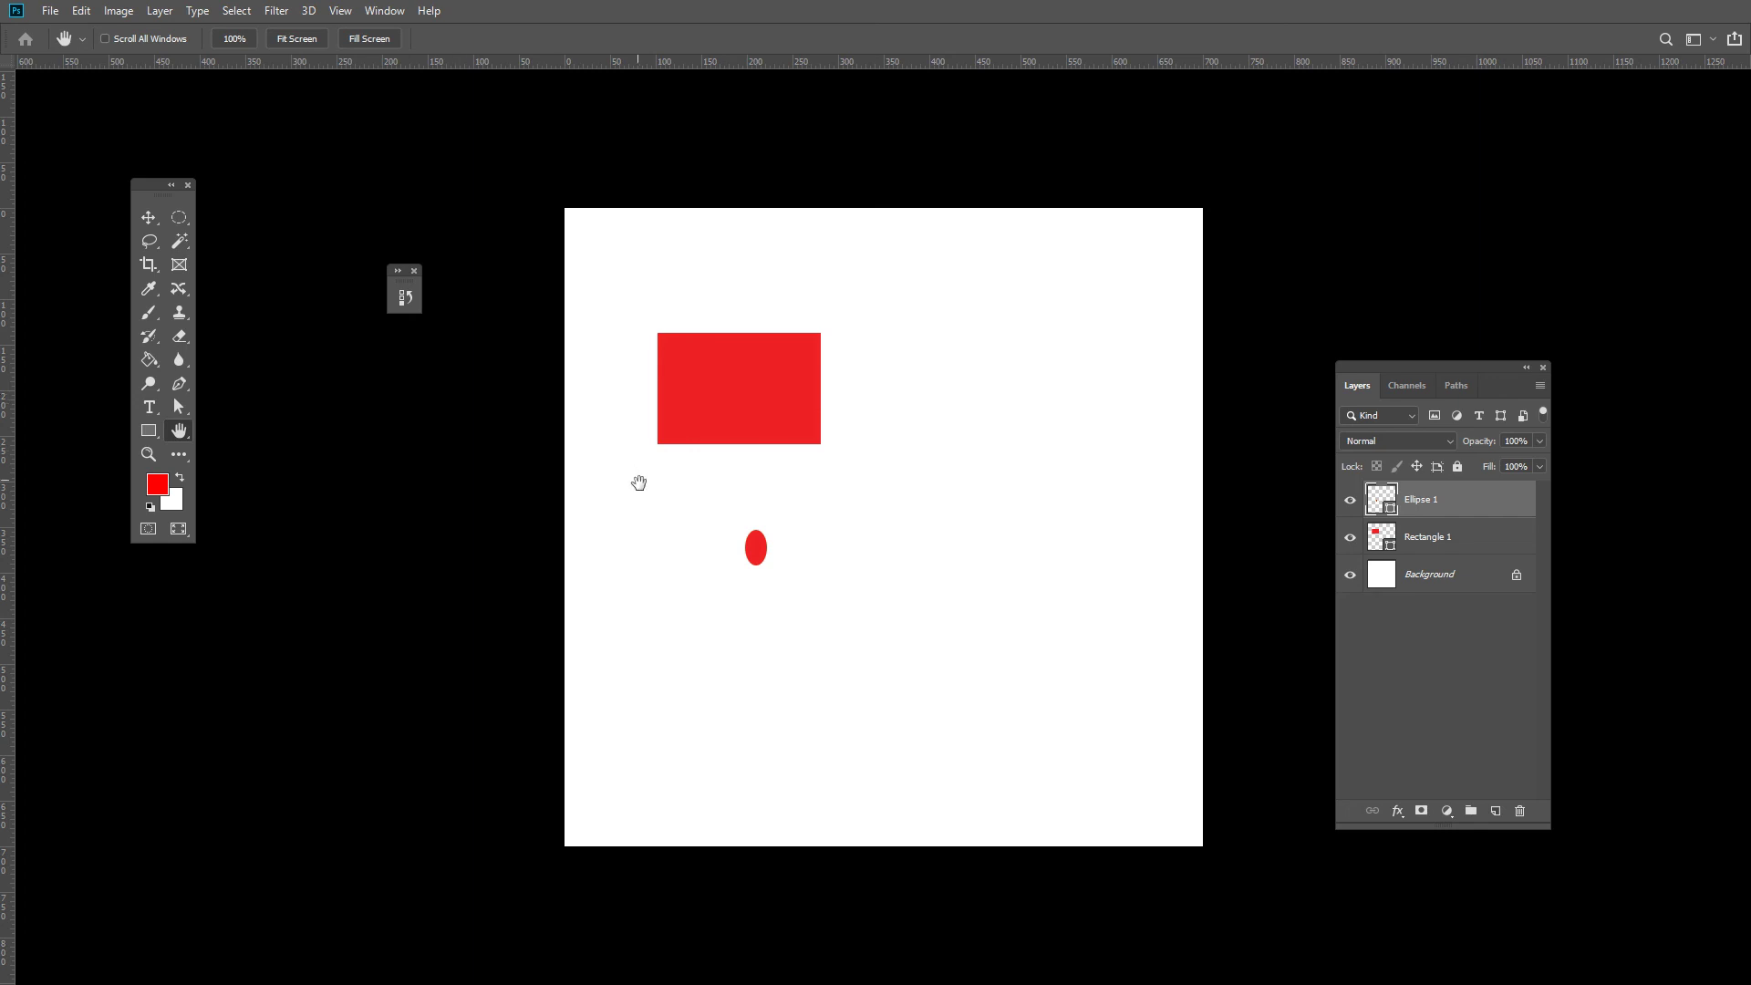
left_click(188, 534)
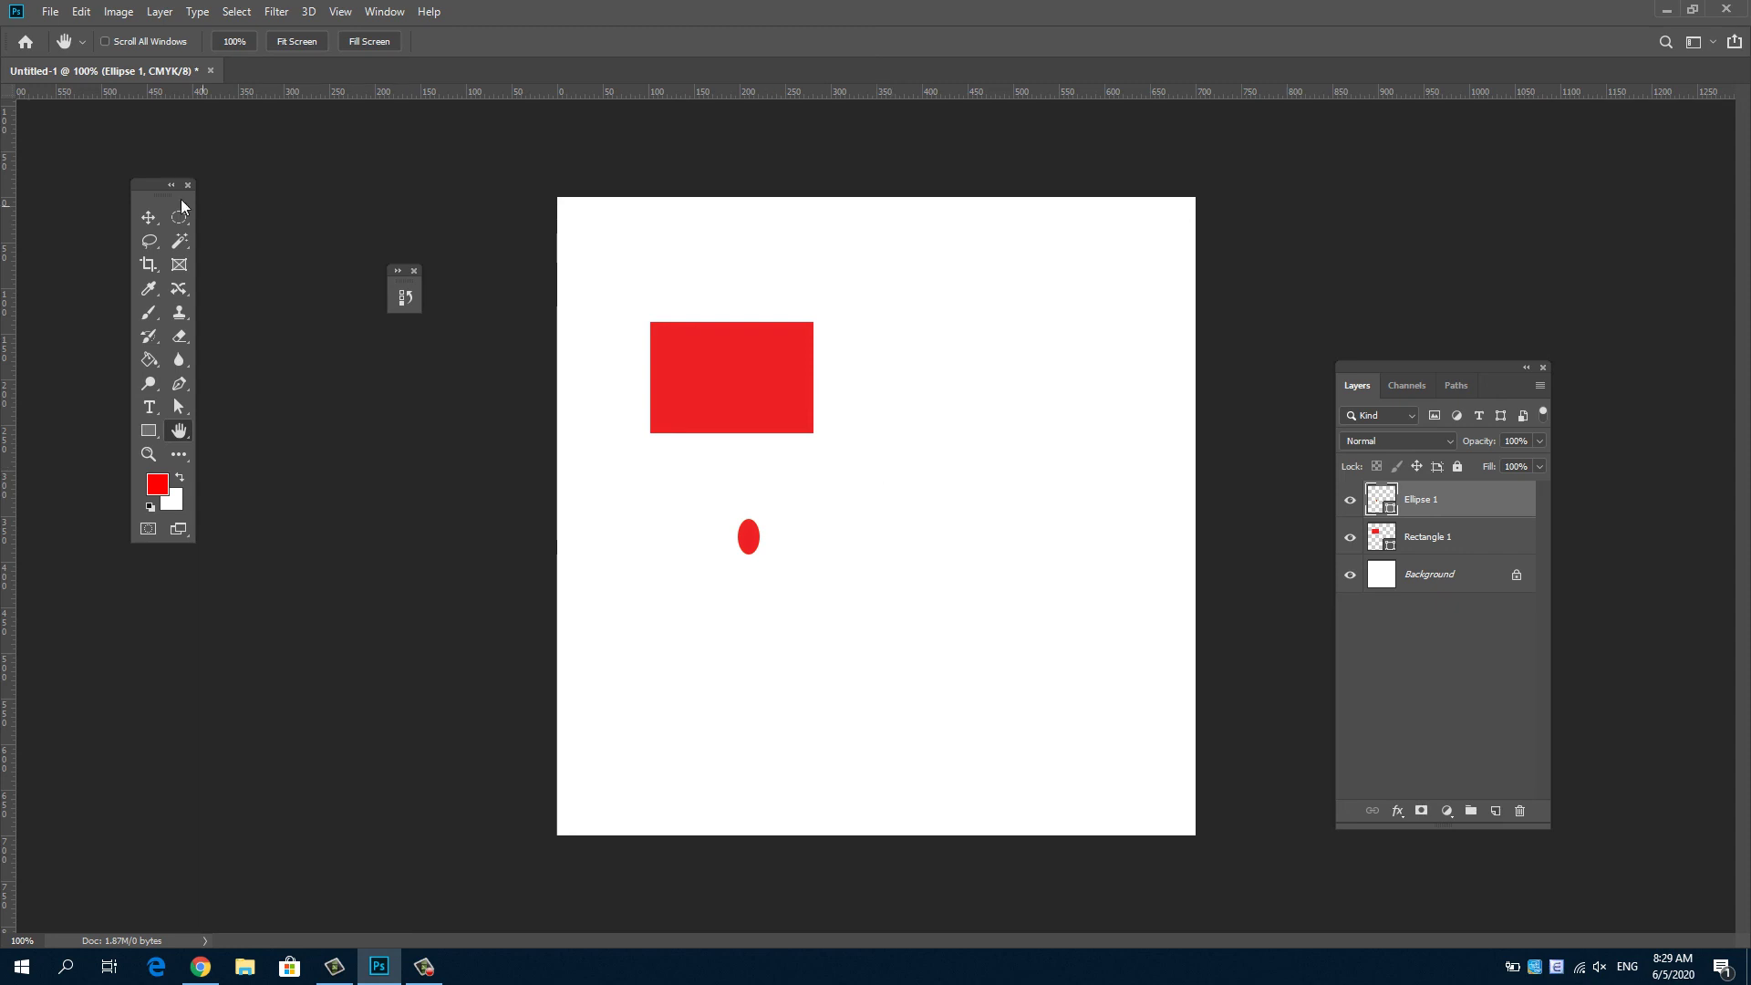
mouse_move(168, 196)
left_mouse_down()
mouse_move(369, 292)
mouse_move(410, 353)
left_mouse_up()
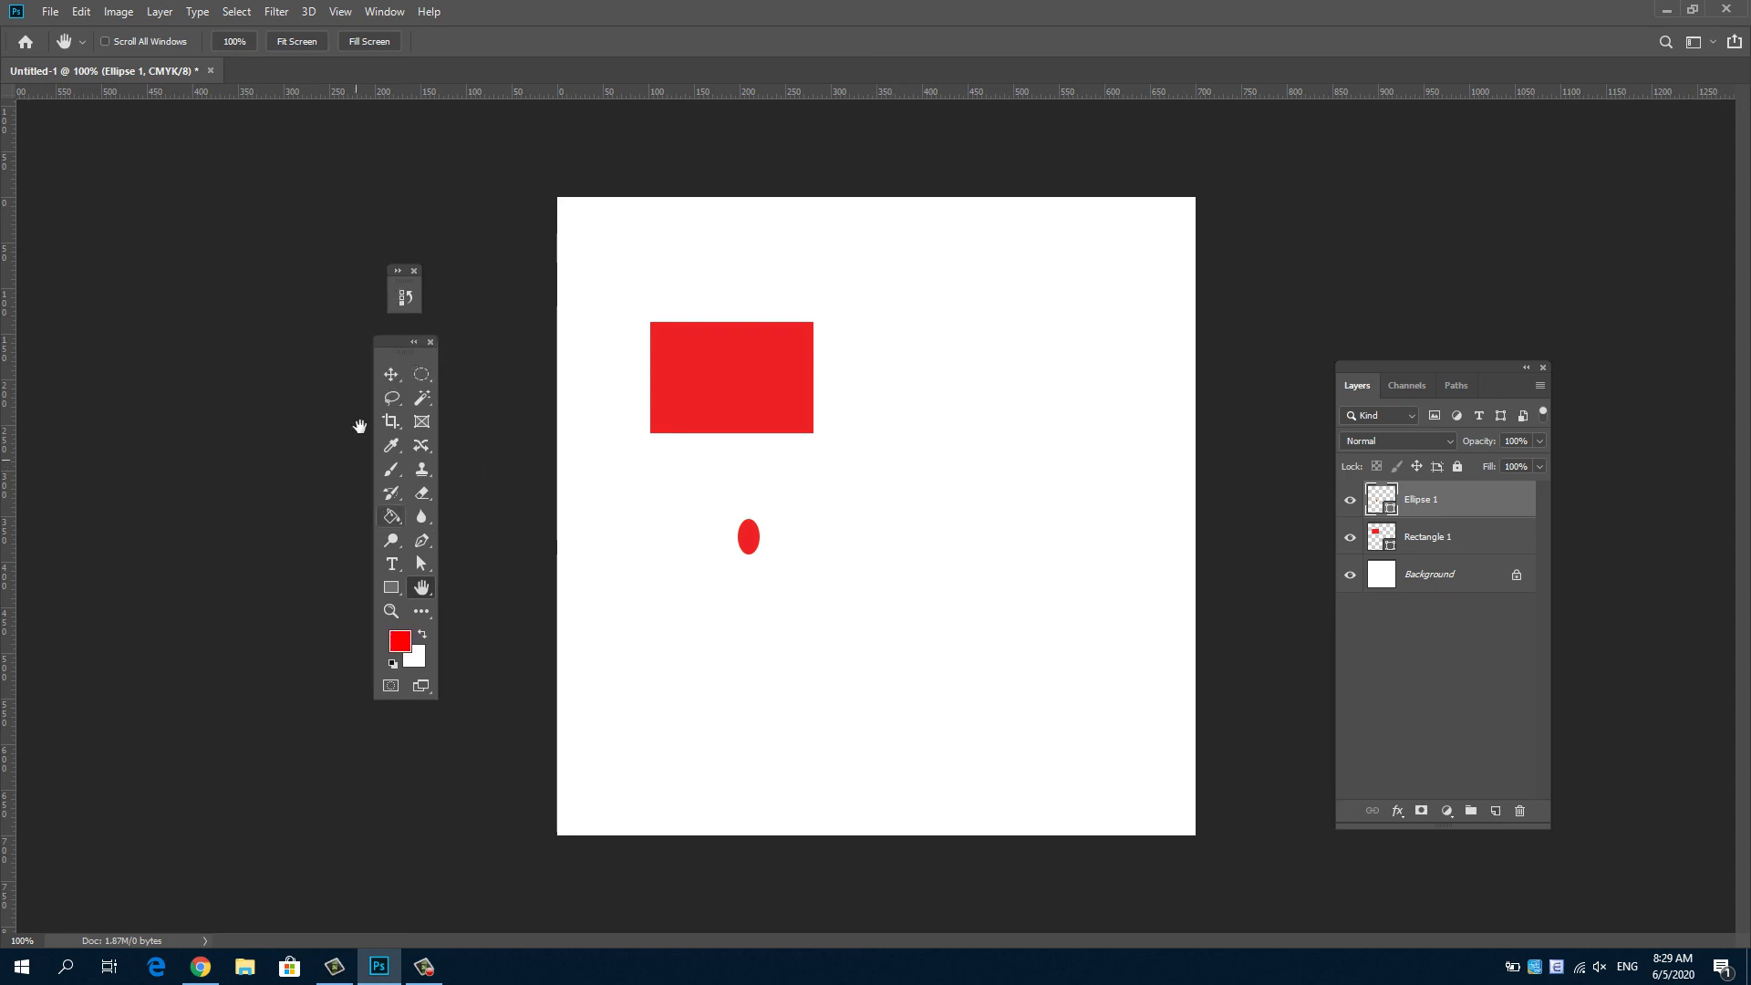